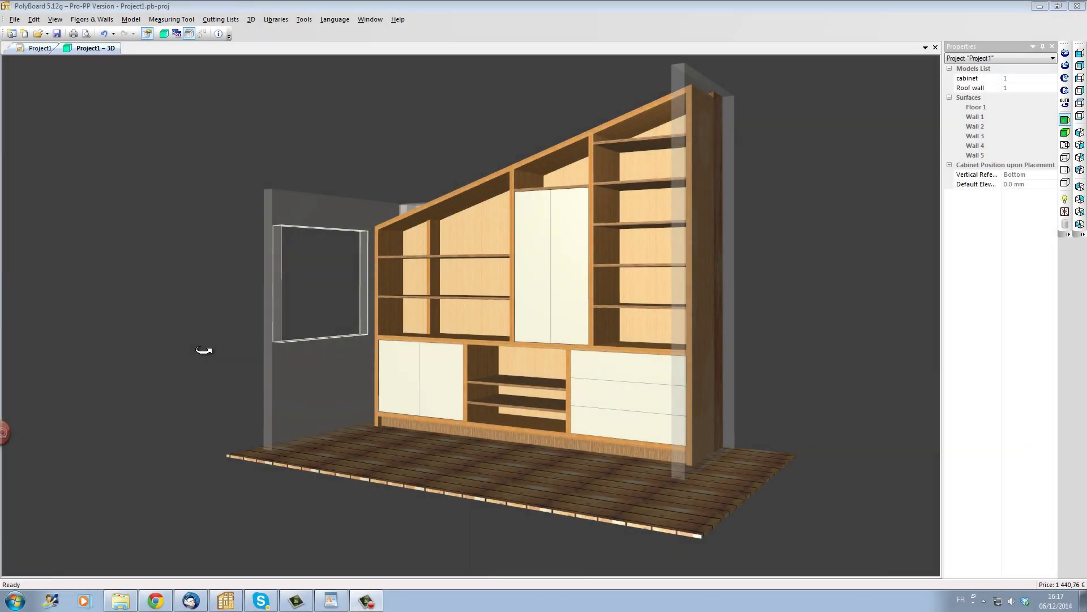
# Review the finished cabinet from several angles in 3D and delete it from the project's room layout.
pyautogui.moveTo(207, 347); pyautogui.dragTo(305, 363)
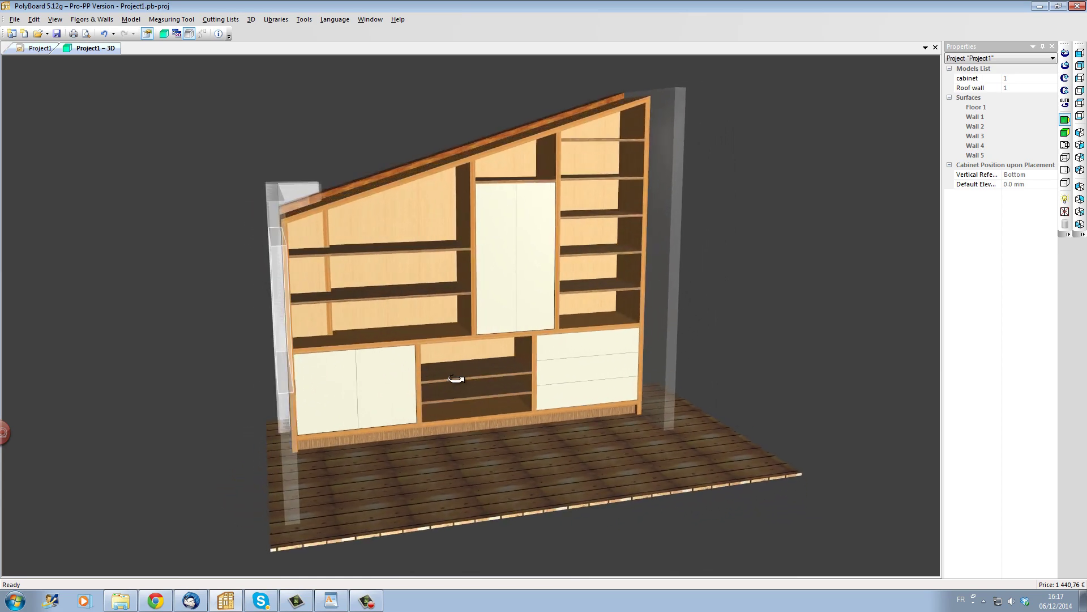
pyautogui.moveTo(354, 353); pyautogui.dragTo(440, 373)
pyautogui.moveTo(440, 361); pyautogui.dragTo(425, 381, button='middle')
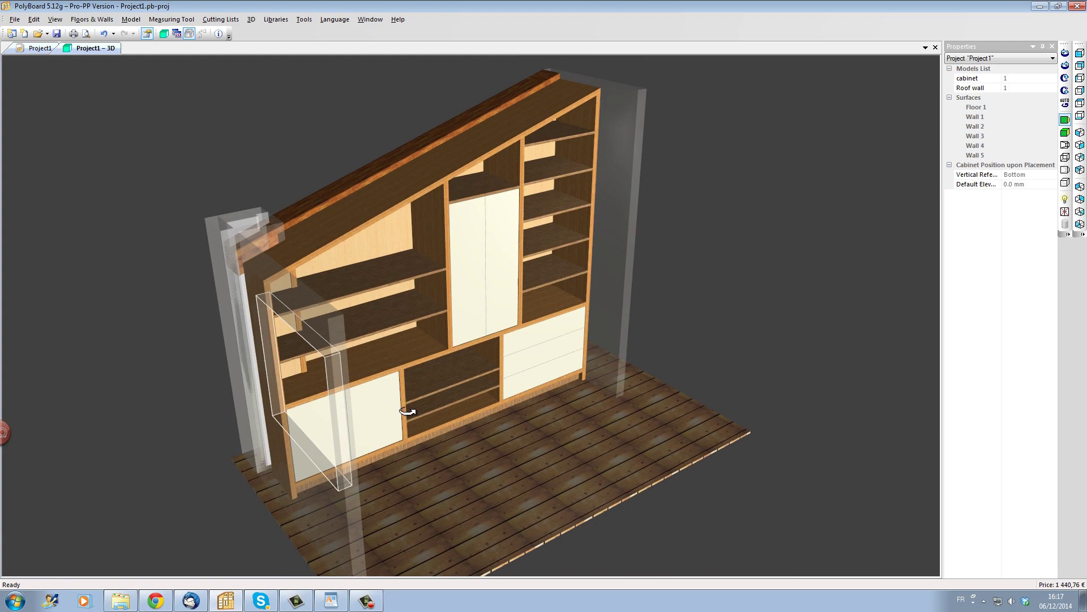
pyautogui.moveTo(407, 412); pyautogui.dragTo(376, 373)
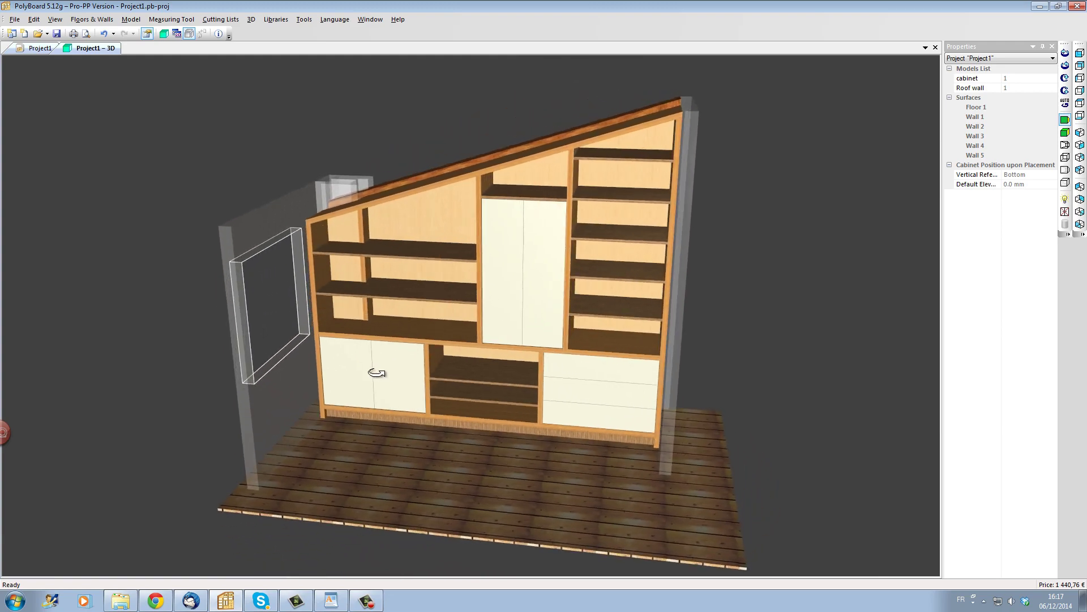
pyautogui.moveTo(439, 390); pyautogui.dragTo(575, 408)
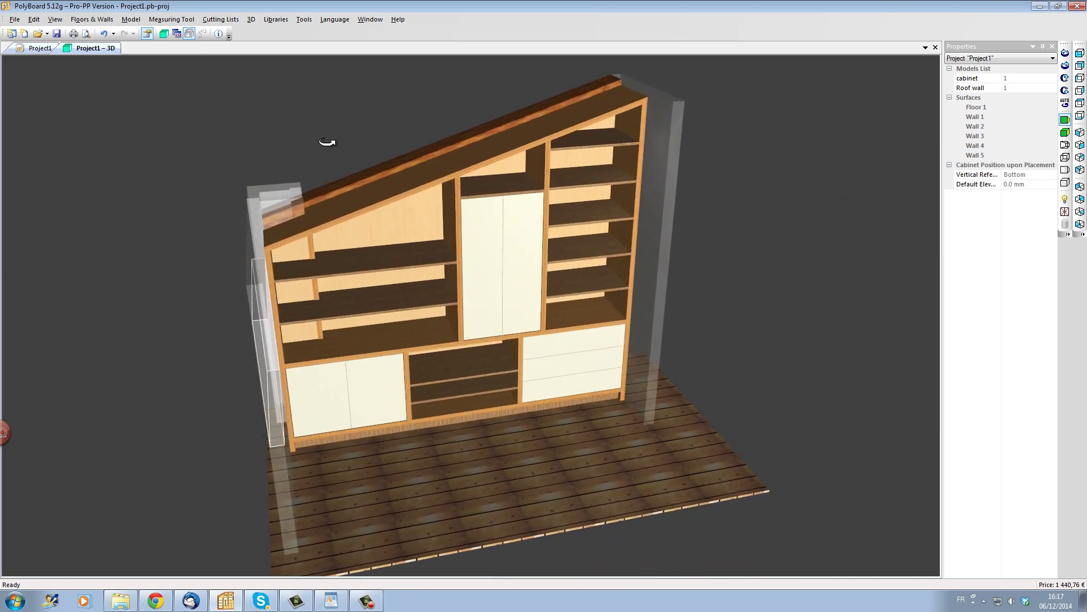
pyautogui.click(39, 49)
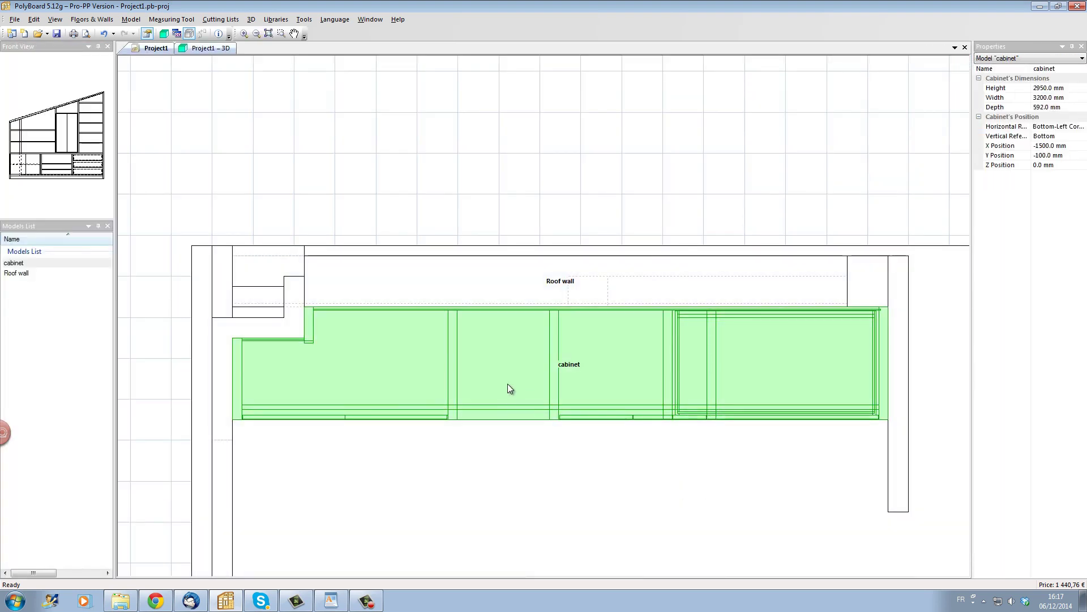
pyautogui.press('Delete')
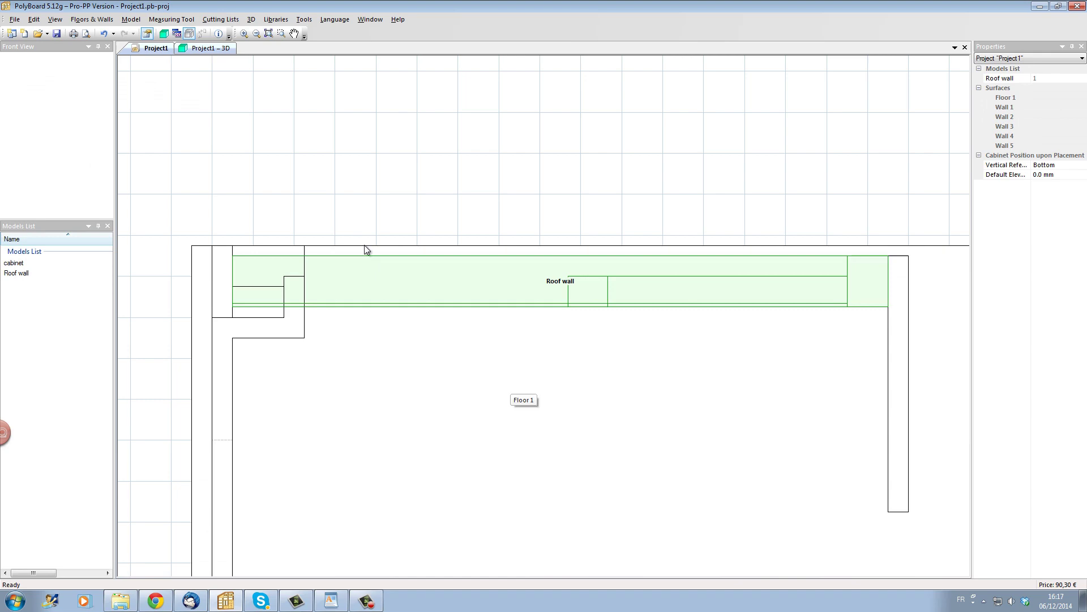
# Examine the empty room in 3D from several angles, including the sloped roof beam, side walls and window.
pyautogui.click(217, 51)
pyautogui.moveTo(364, 308); pyautogui.dragTo(273, 289)
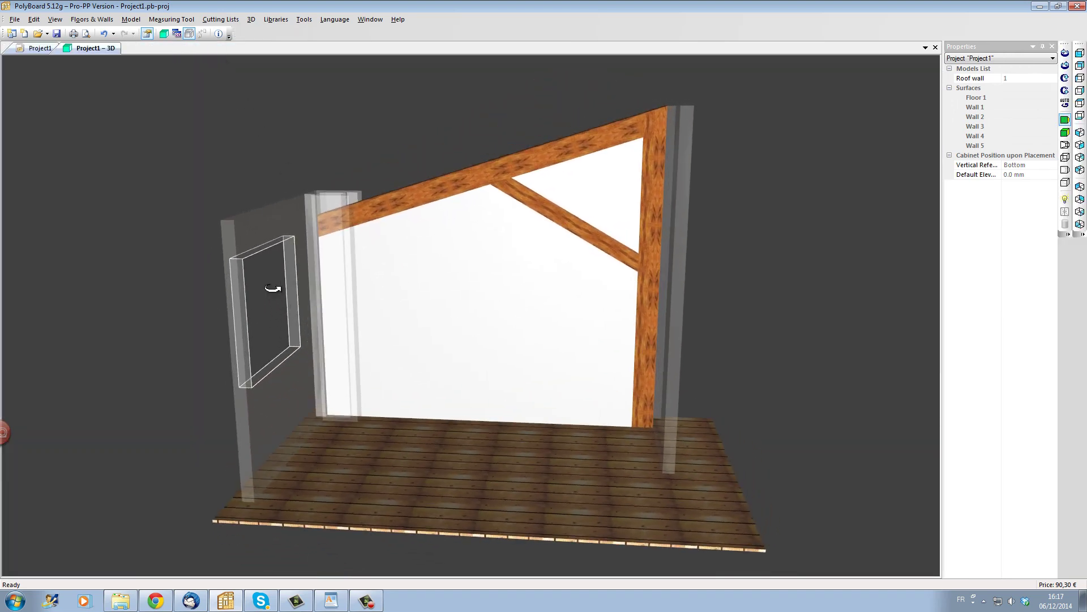
pyautogui.moveTo(531, 454); pyautogui.dragTo(527, 470)
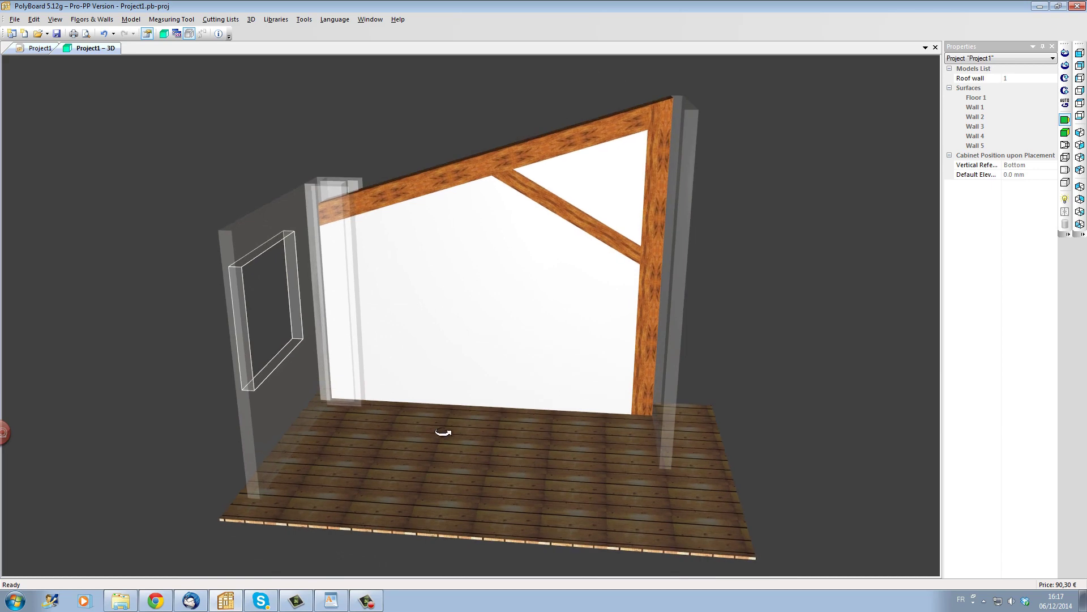
pyautogui.moveTo(380, 388); pyautogui.dragTo(315, 376)
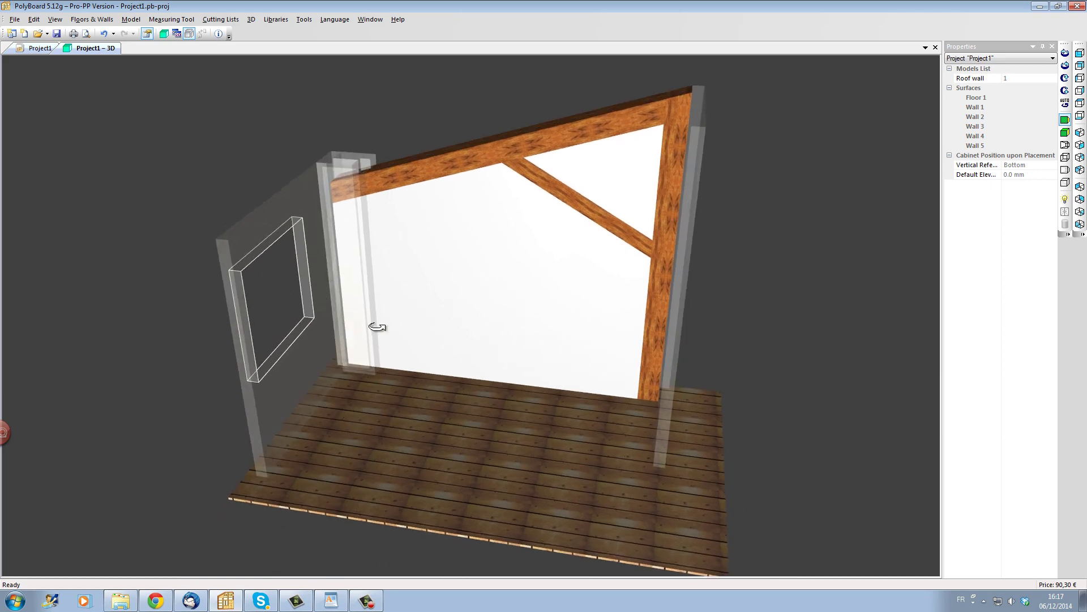
pyautogui.moveTo(377, 327); pyautogui.dragTo(482, 272)
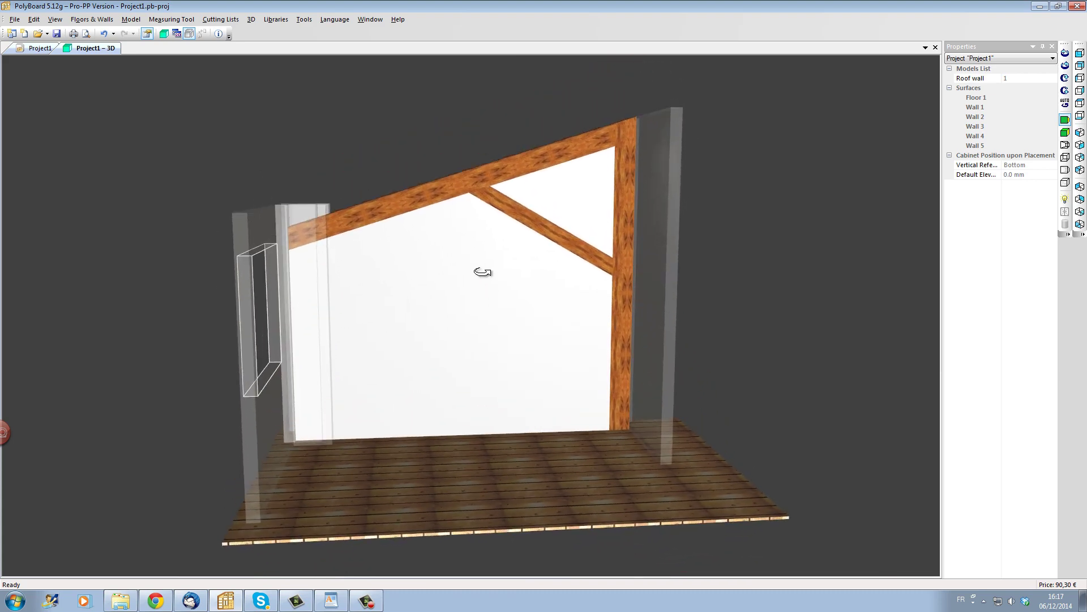
pyautogui.moveTo(568, 315); pyautogui.dragTo(666, 387)
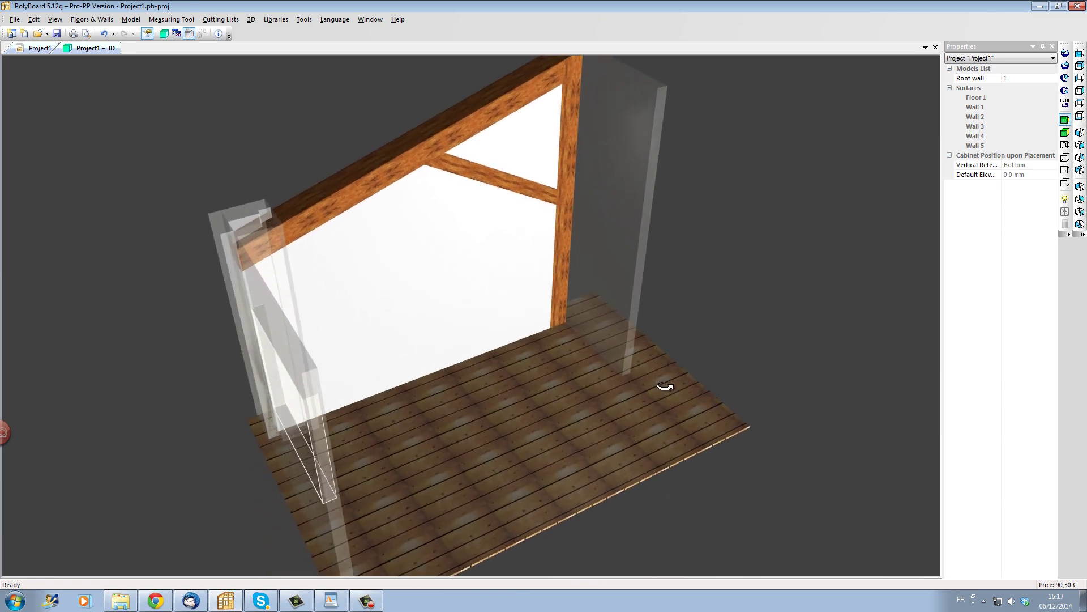
pyautogui.moveTo(594, 382); pyautogui.dragTo(347, 334)
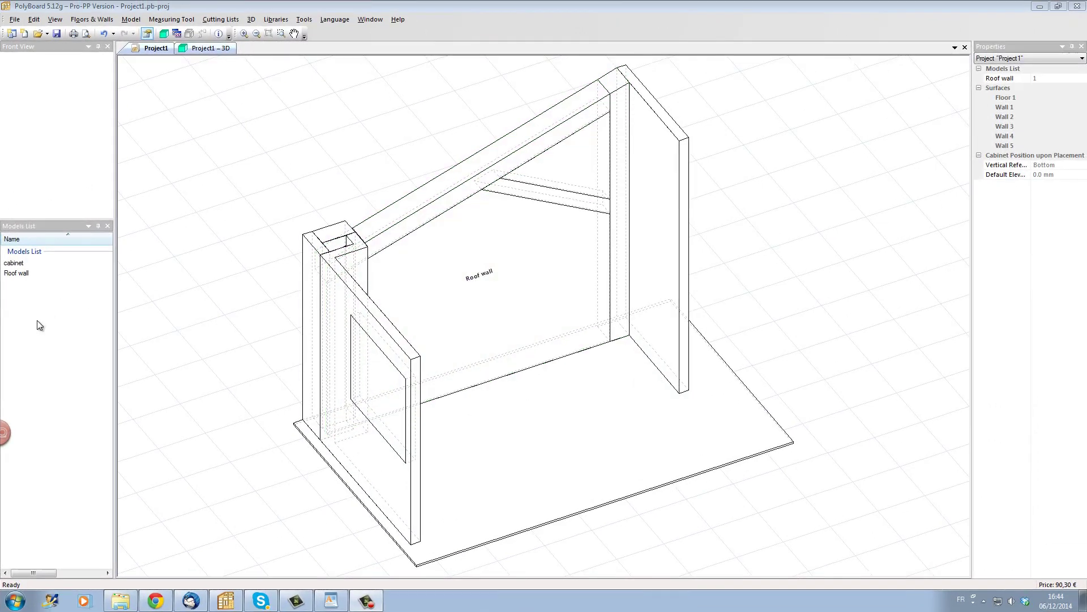
# Create a new cabinet model, place it in the corner between the roof wall and the tall side wall, and check it in 3D.
pyautogui.rightClick(40, 311)
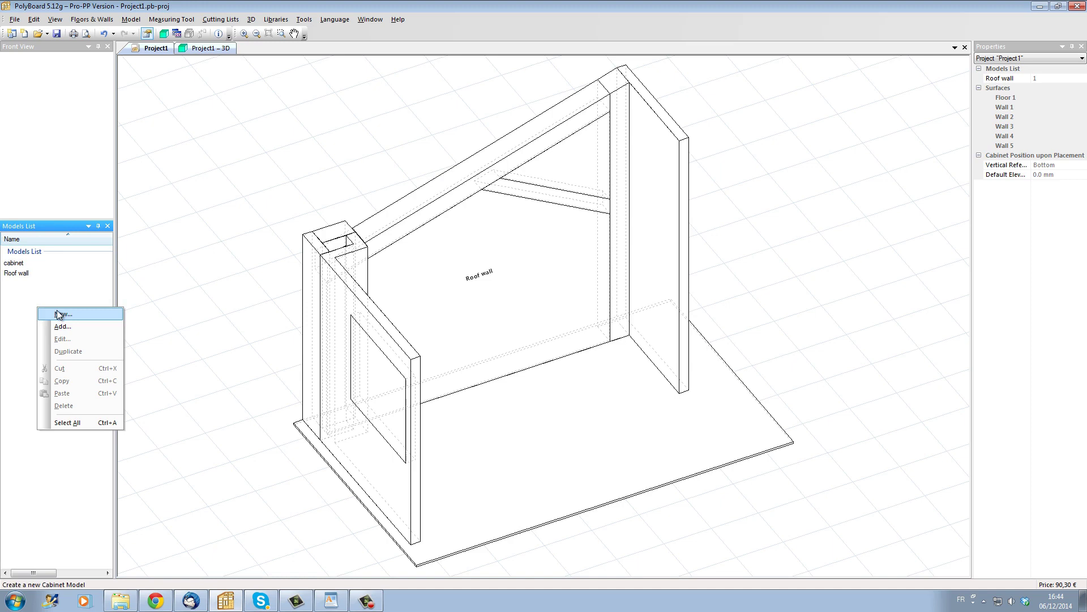
pyautogui.click(61, 314)
pyautogui.click(654, 421)
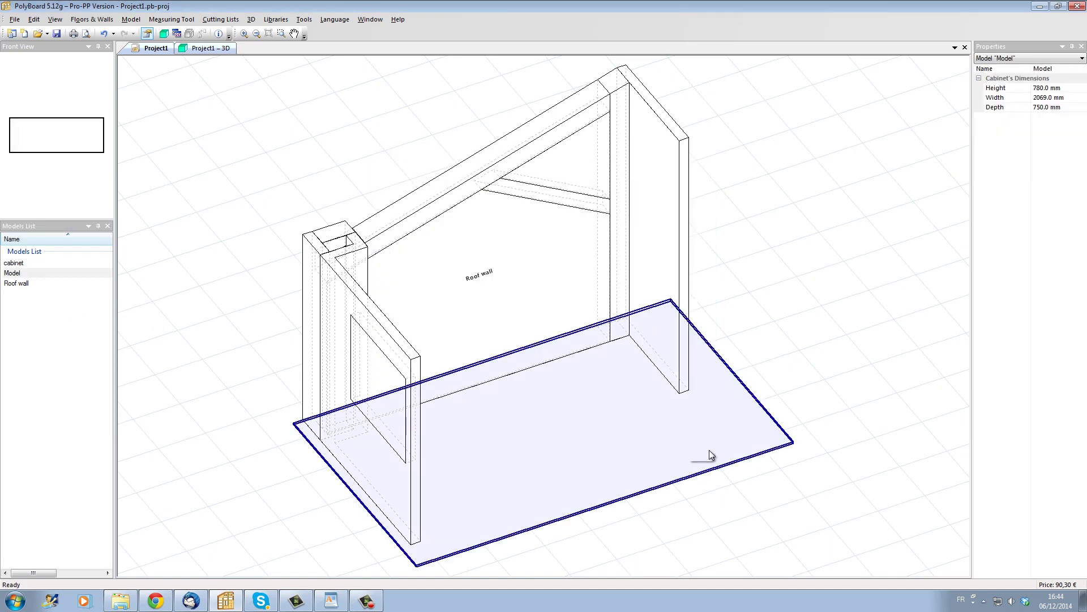
pyautogui.moveTo(17, 277); pyautogui.dragTo(477, 448)
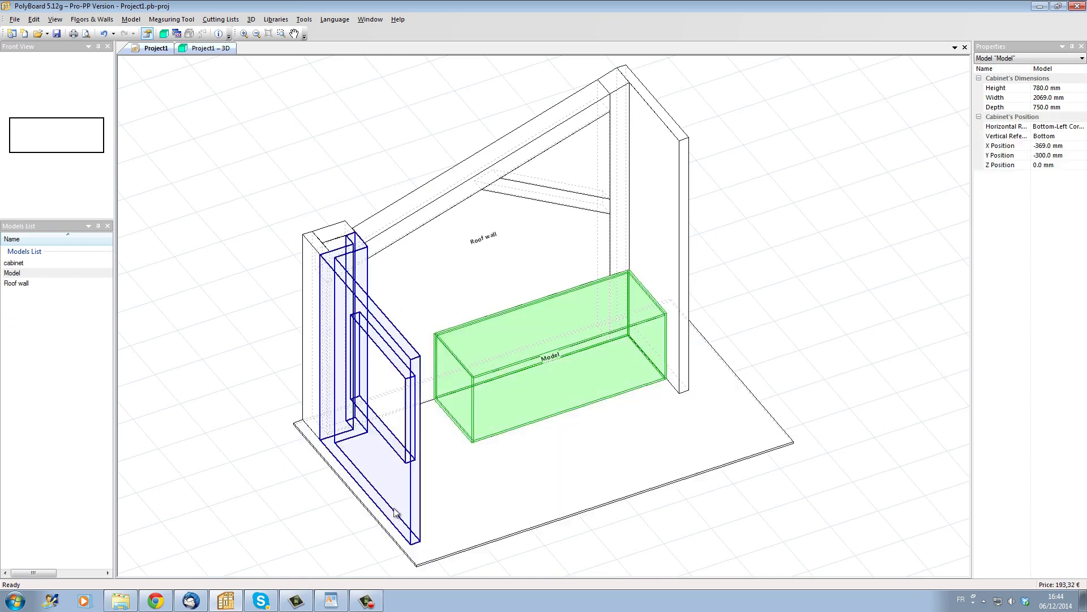
pyautogui.click(215, 48)
pyautogui.moveTo(525, 338); pyautogui.dragTo(654, 363)
pyautogui.moveTo(578, 367); pyautogui.dragTo(700, 446)
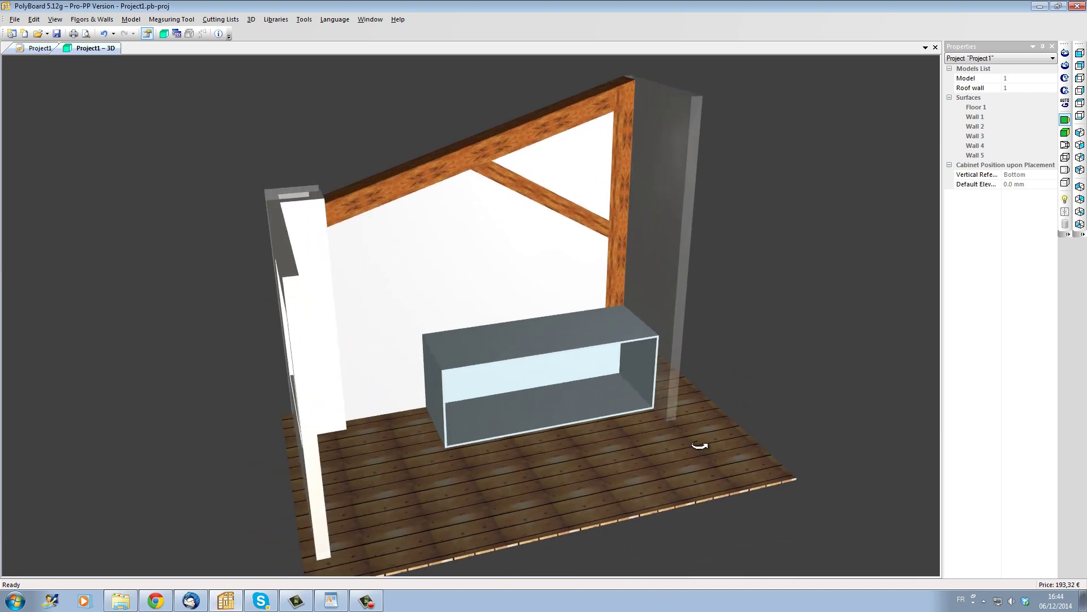
pyautogui.click(33, 50)
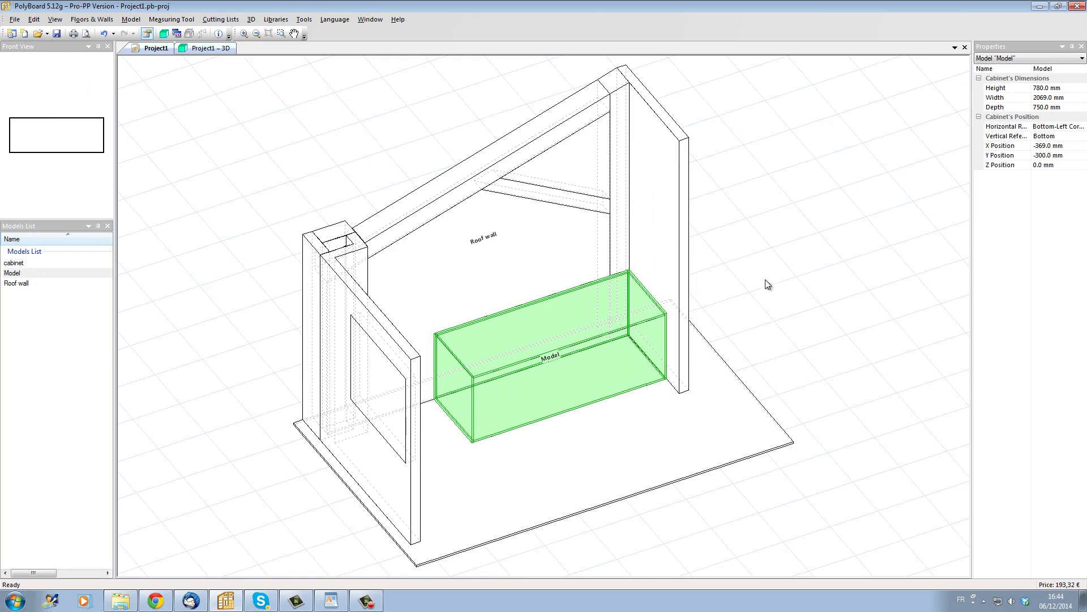
# Measure the vertical height of the tall side wall between its top and bottom edges.
pyautogui.click(161, 22)
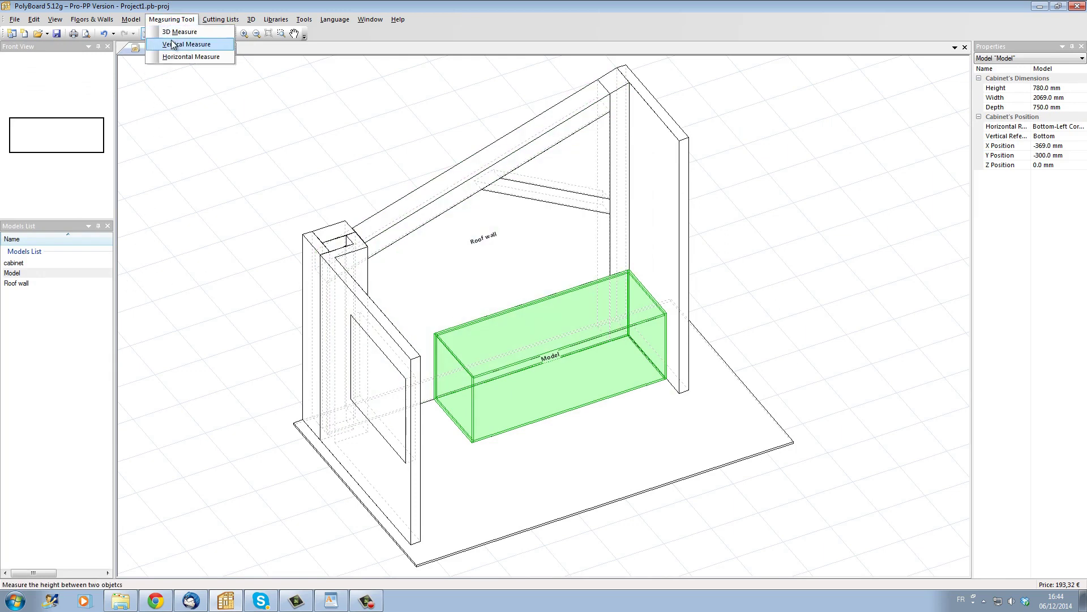
pyautogui.click(172, 44)
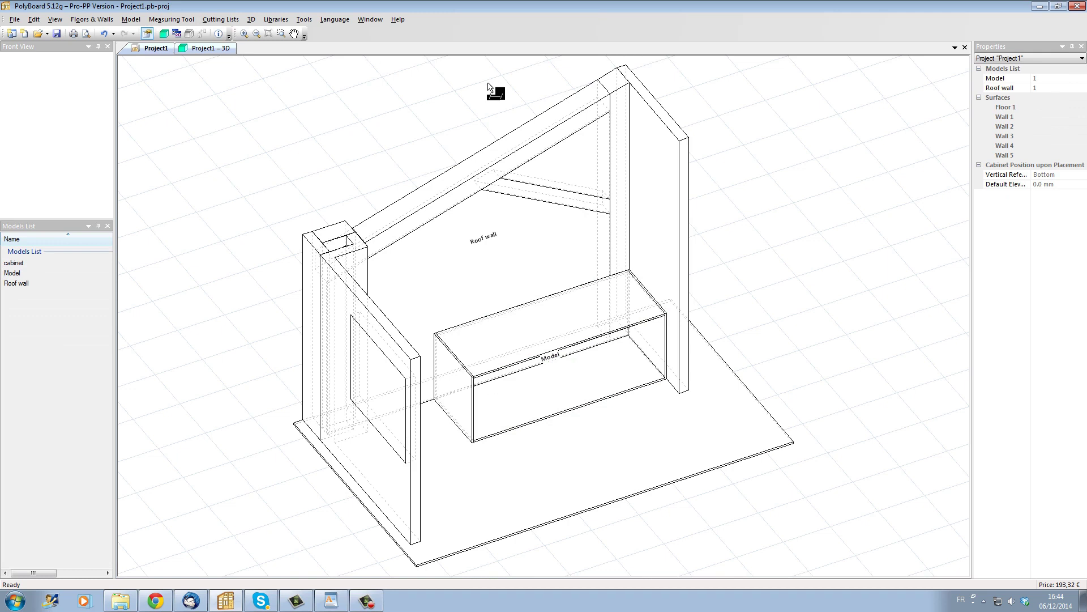
pyautogui.click(681, 138)
pyautogui.click(677, 388)
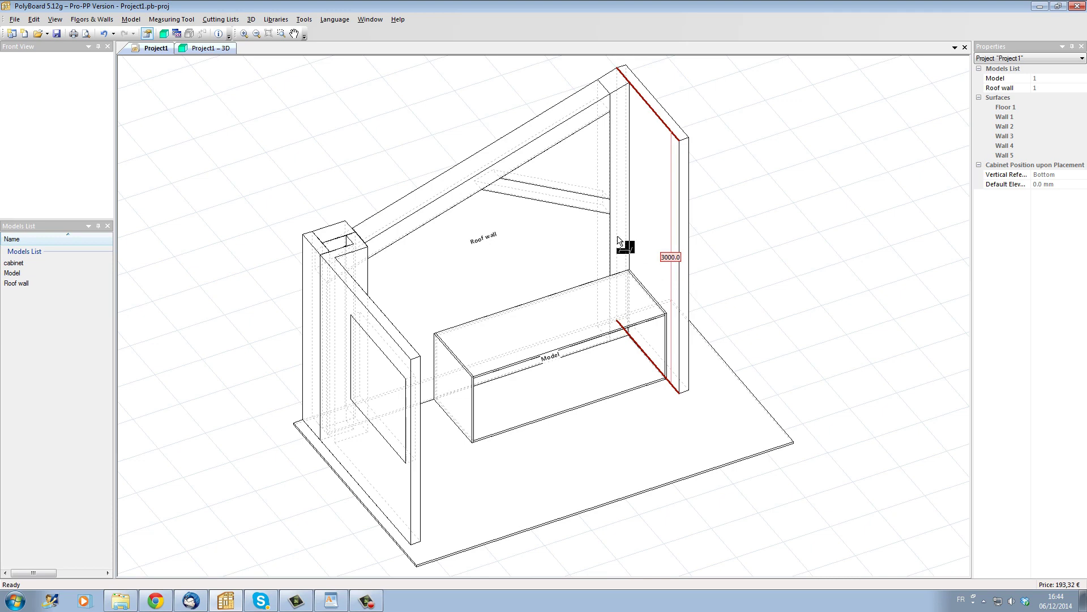
pyautogui.rightClick(753, 220)
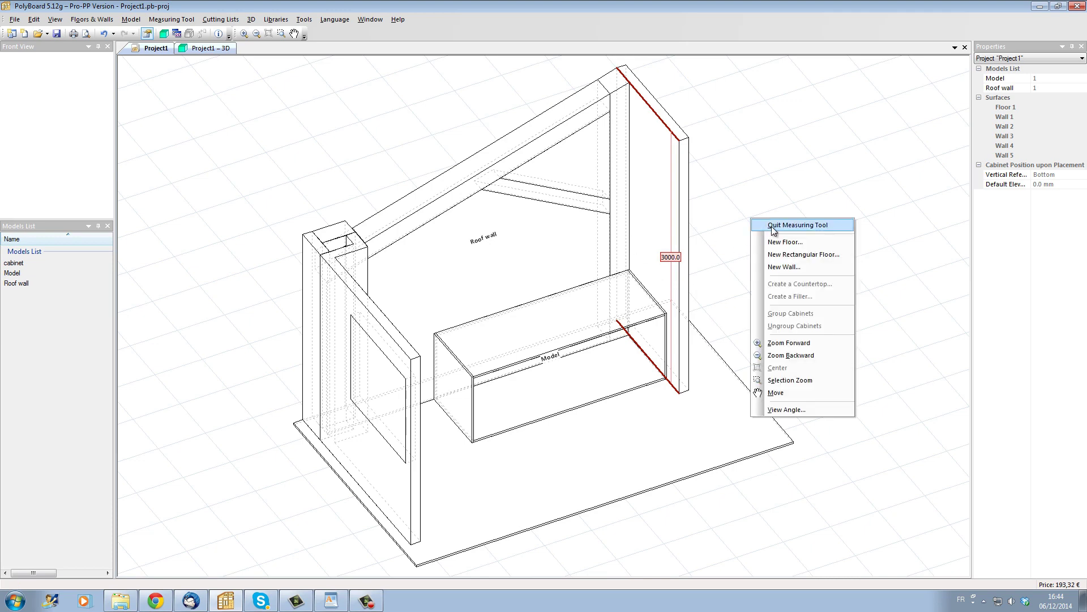
pyautogui.click(773, 225)
# Set the new cabinet model's height to 3000 mm.
pyautogui.click(571, 333)
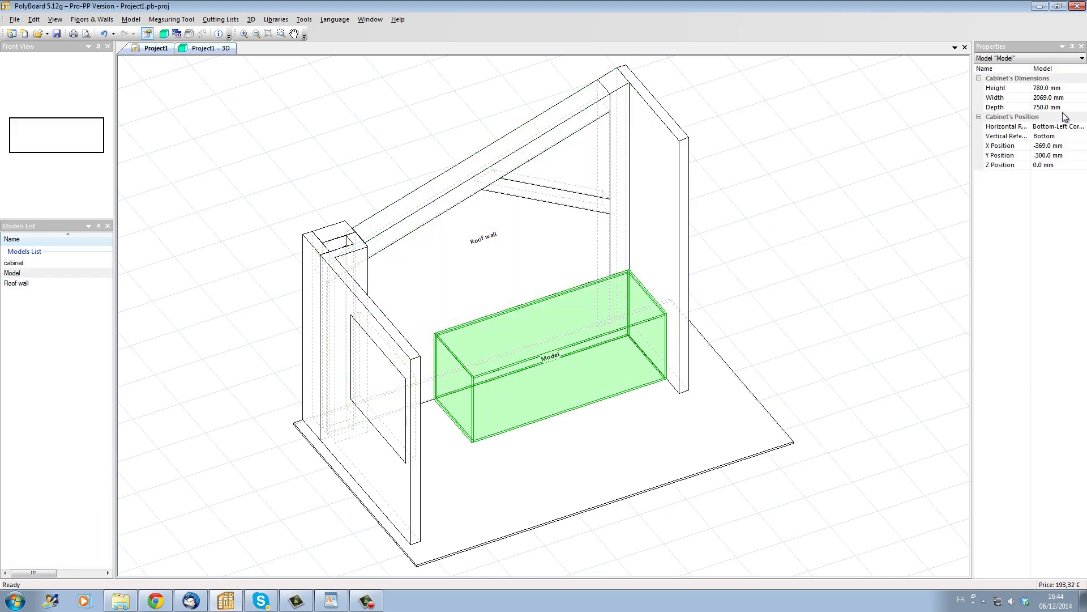
pyautogui.click(1024, 90)
pyautogui.write('3')
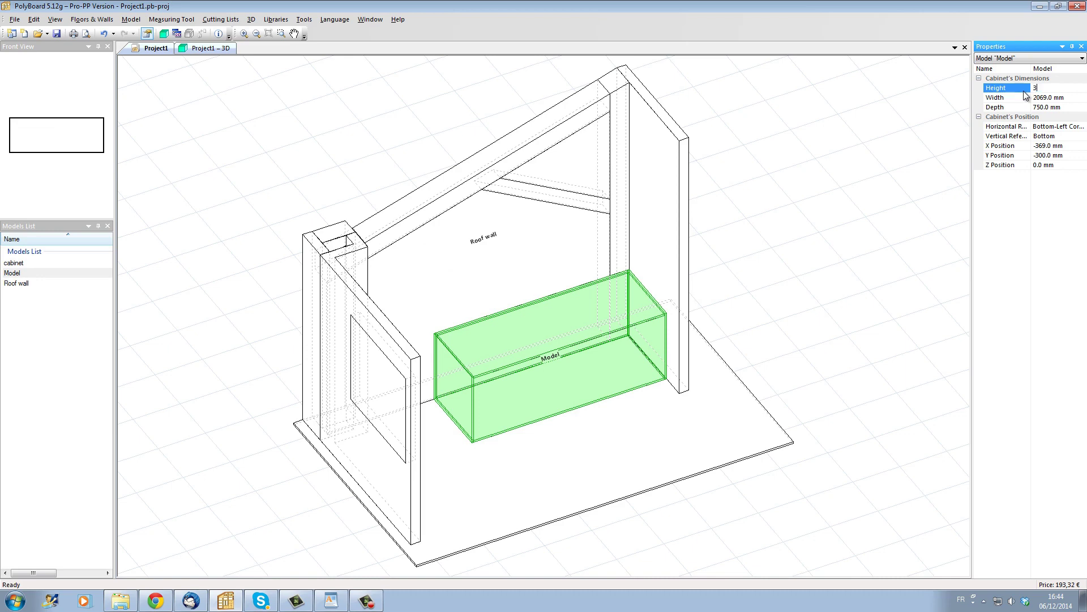
pyautogui.write('000')
pyautogui.press('Return')
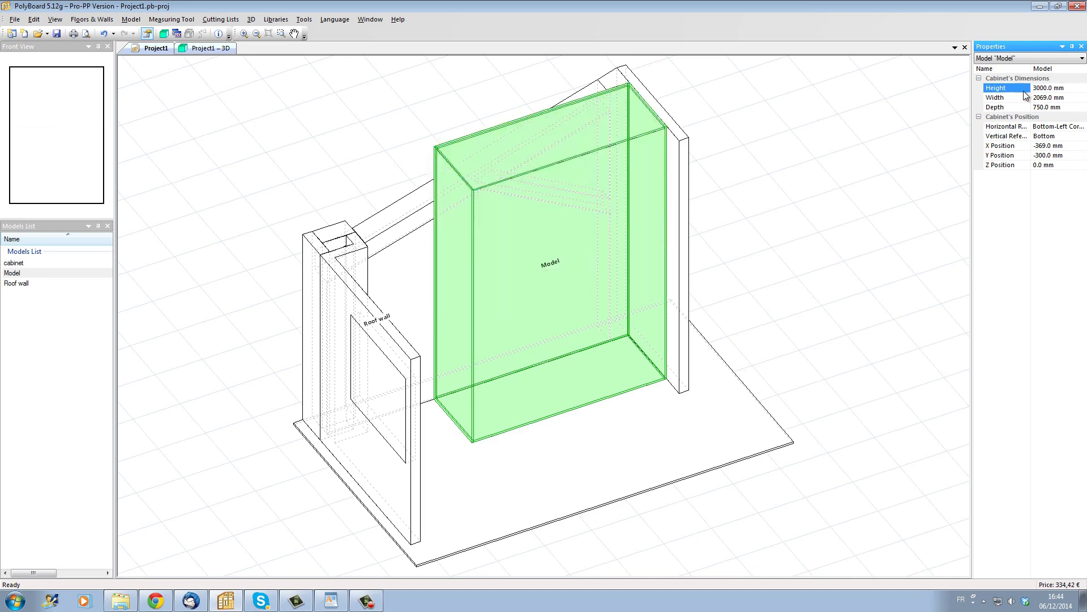
# Measure the horizontal distance between the inner faces of the two side walls.
pyautogui.click(174, 22)
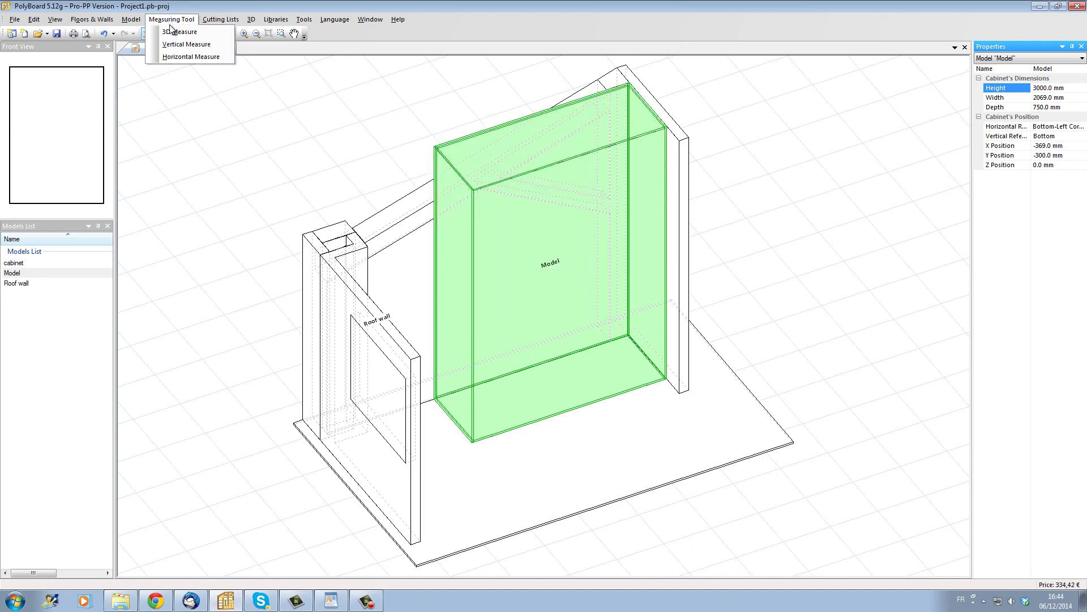
pyautogui.click(175, 56)
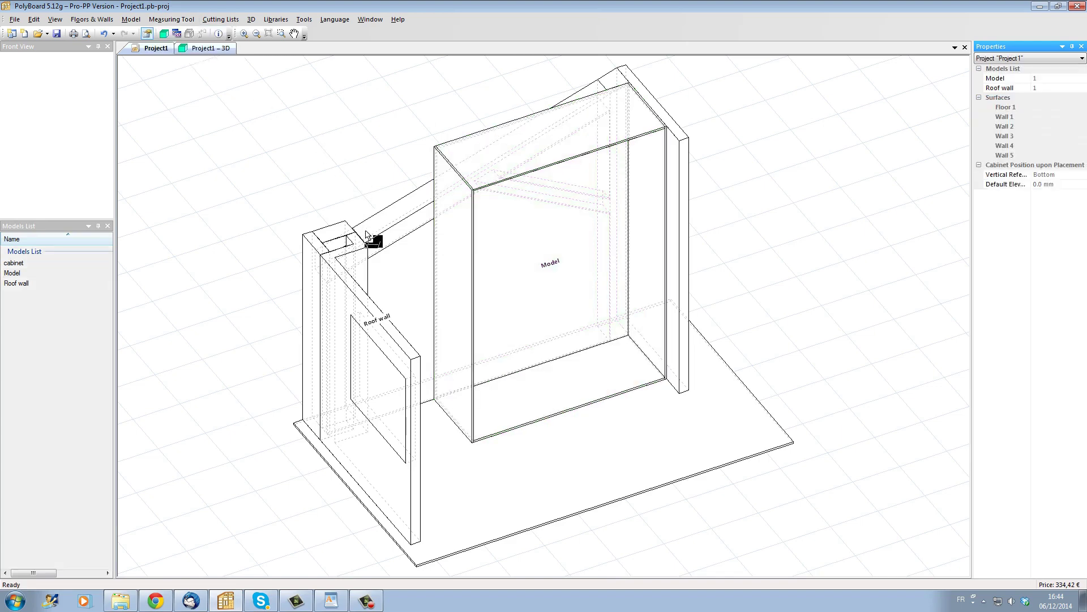
pyautogui.click(373, 302)
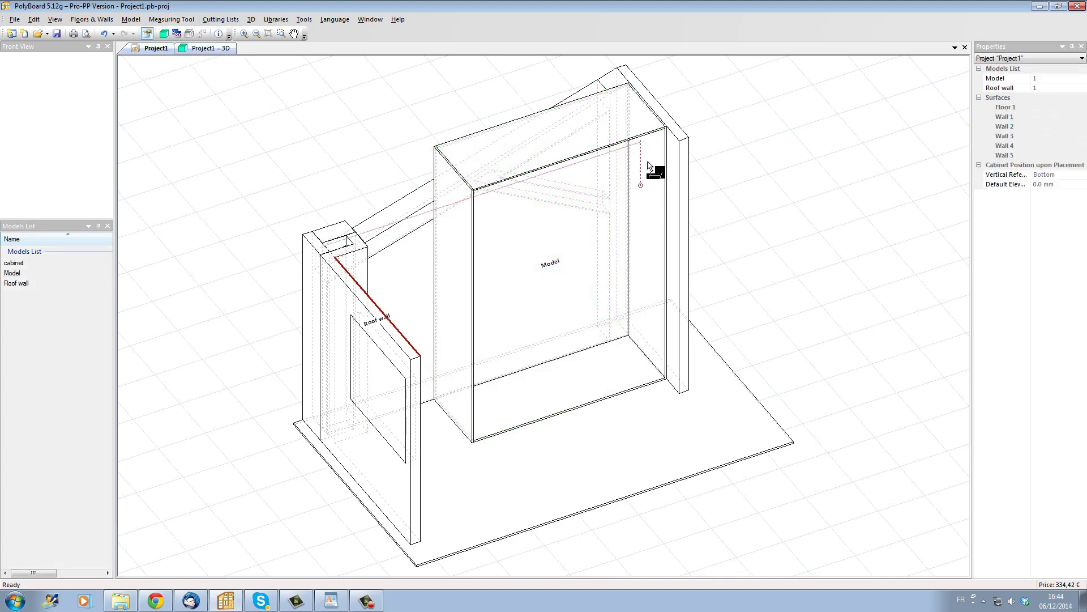
pyautogui.click(681, 141)
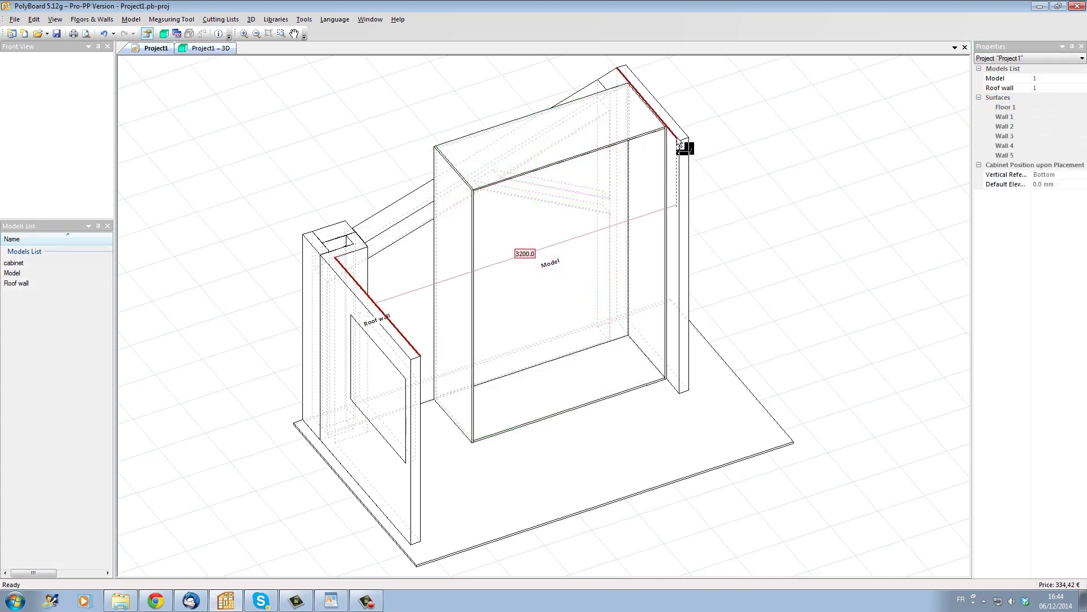
pyautogui.rightClick(530, 264)
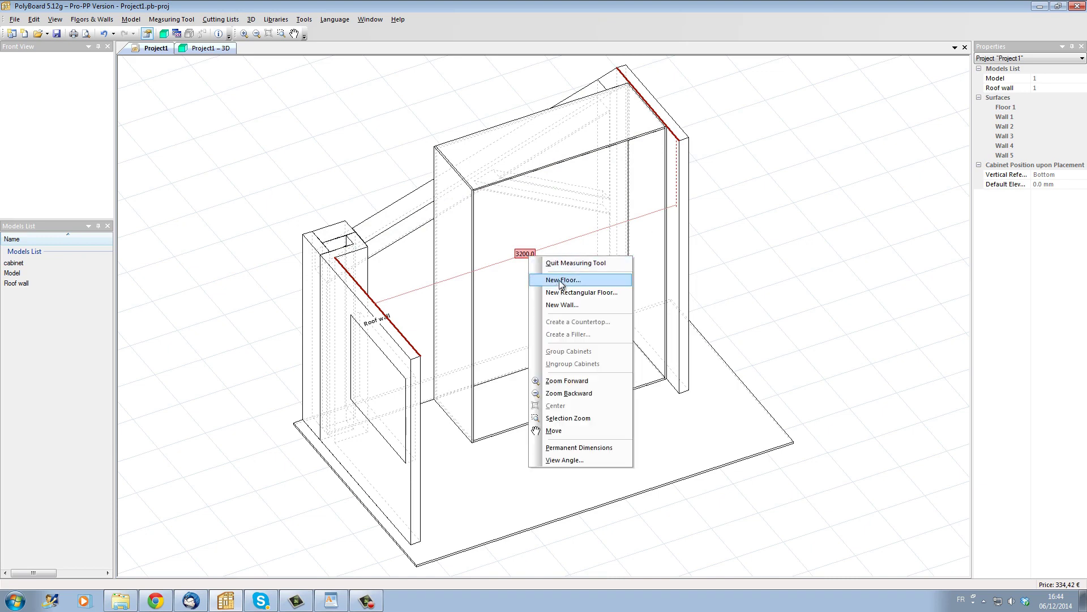
pyautogui.click(568, 262)
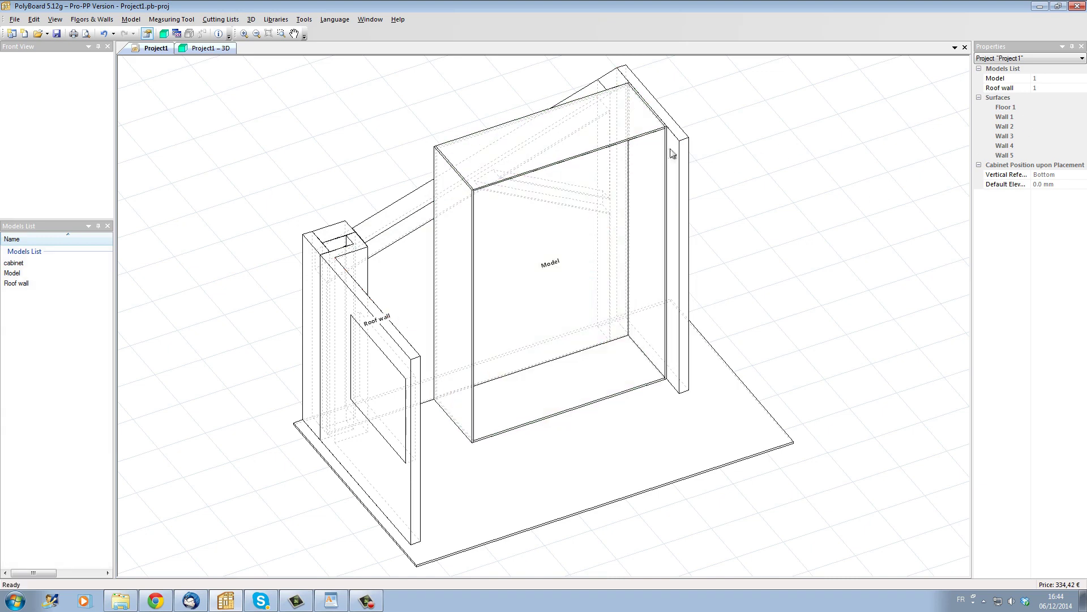
# Set the cabinet model's width to 3200 mm and move it so it fits between the two side walls.
pyautogui.click(650, 147)
pyautogui.write('3200')
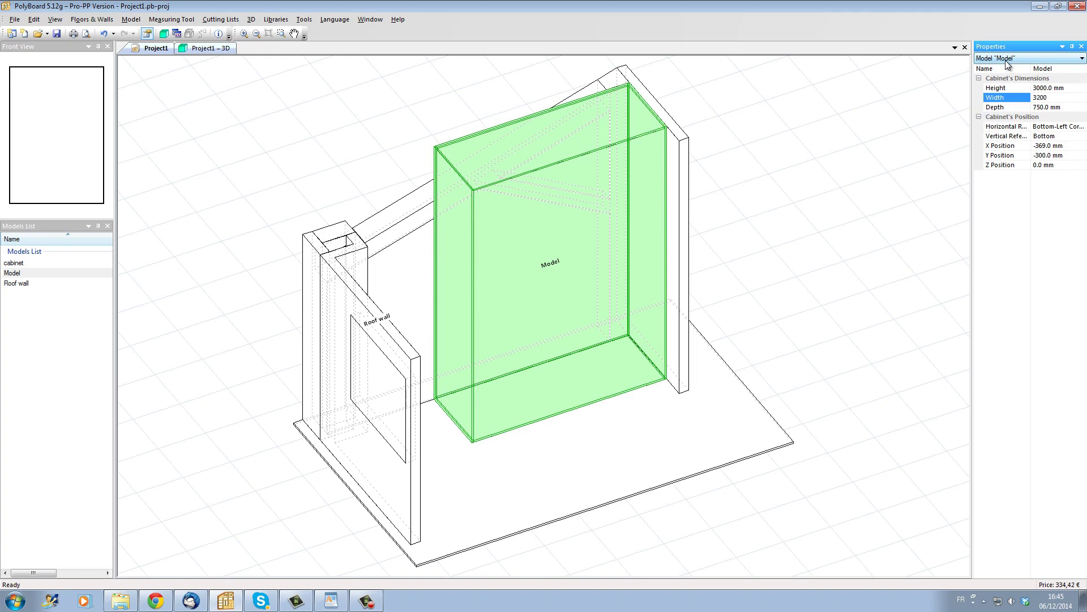
pyautogui.press('Return')
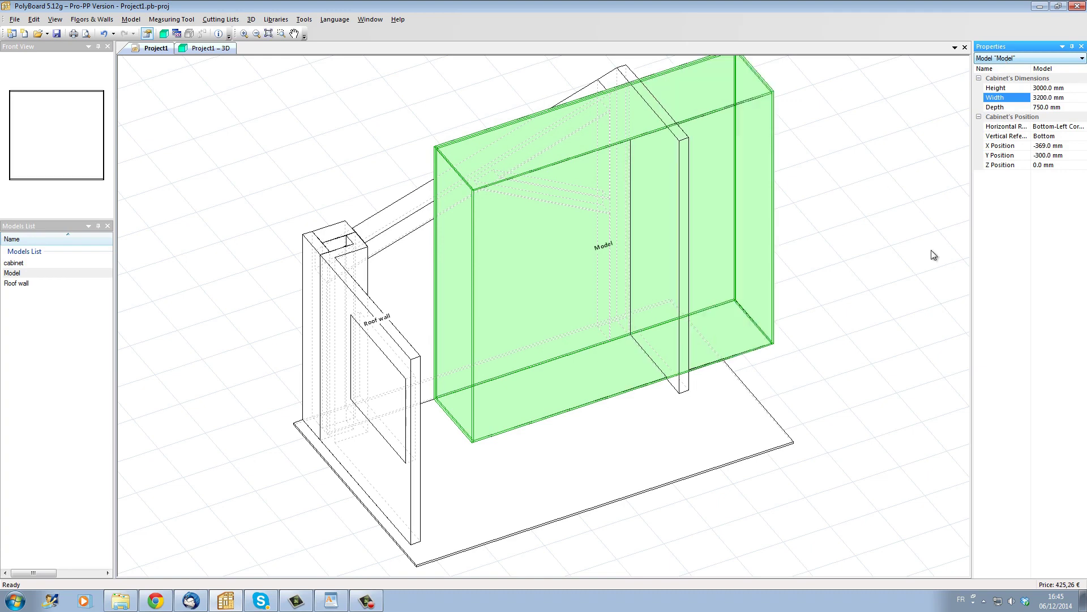
pyautogui.moveTo(743, 356); pyautogui.dragTo(634, 379)
# Examine in 3D how the resized cabinet meets the sloped roof, the side walls and the protruding corner column.
pyautogui.hotkey('ctrl', 'Tab')
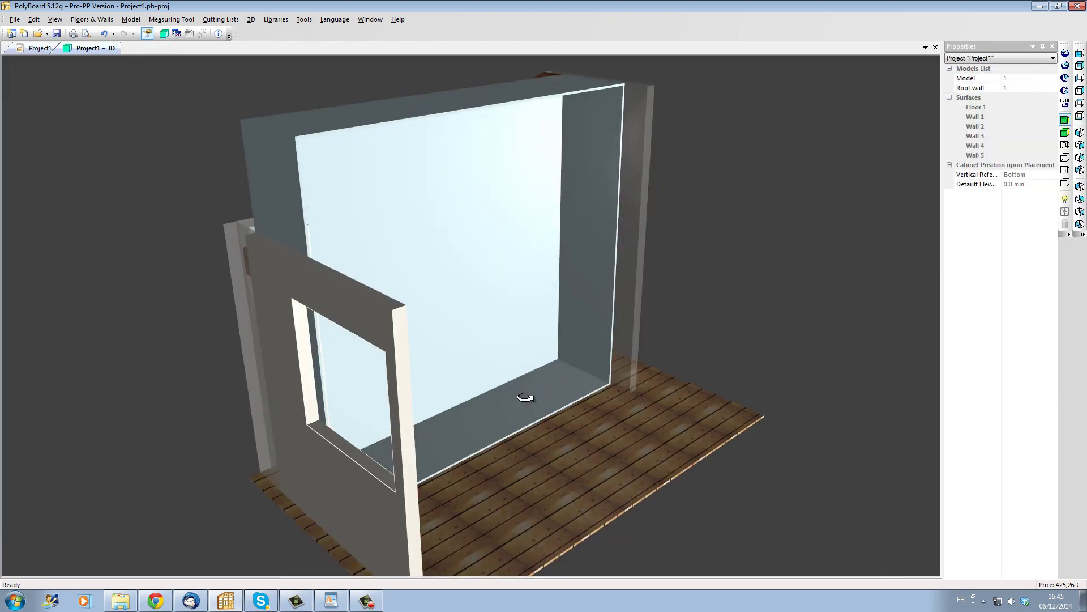
pyautogui.moveTo(522, 388); pyautogui.dragTo(329, 354)
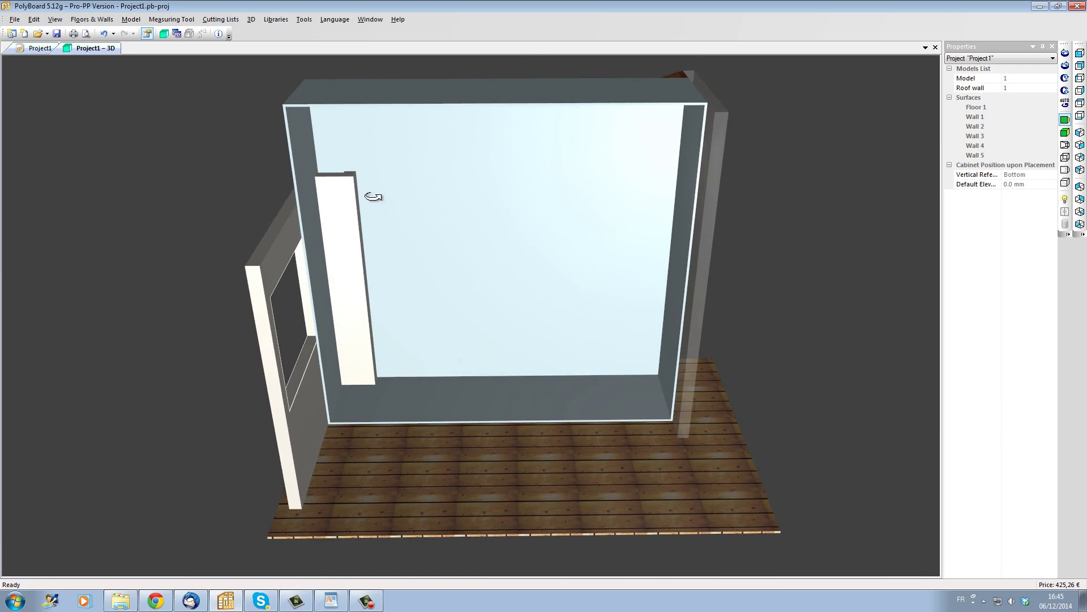
pyautogui.moveTo(412, 235); pyautogui.dragTo(319, 200)
pyautogui.moveTo(384, 344); pyautogui.dragTo(325, 308)
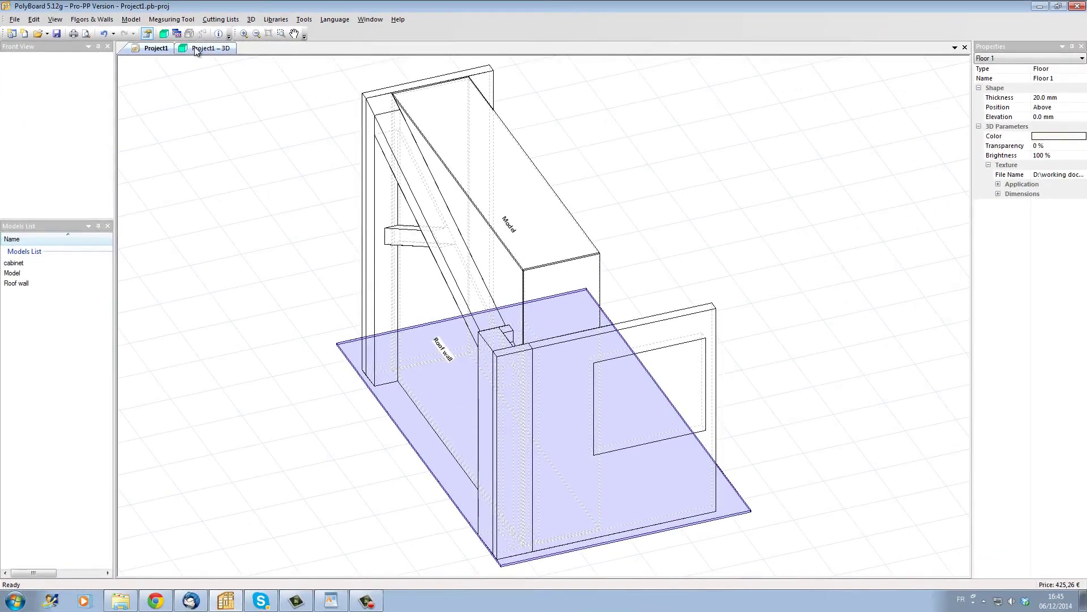
# Measure the vertical drop of the roof slope from the tall wall to the window wall.
pyautogui.click(172, 19)
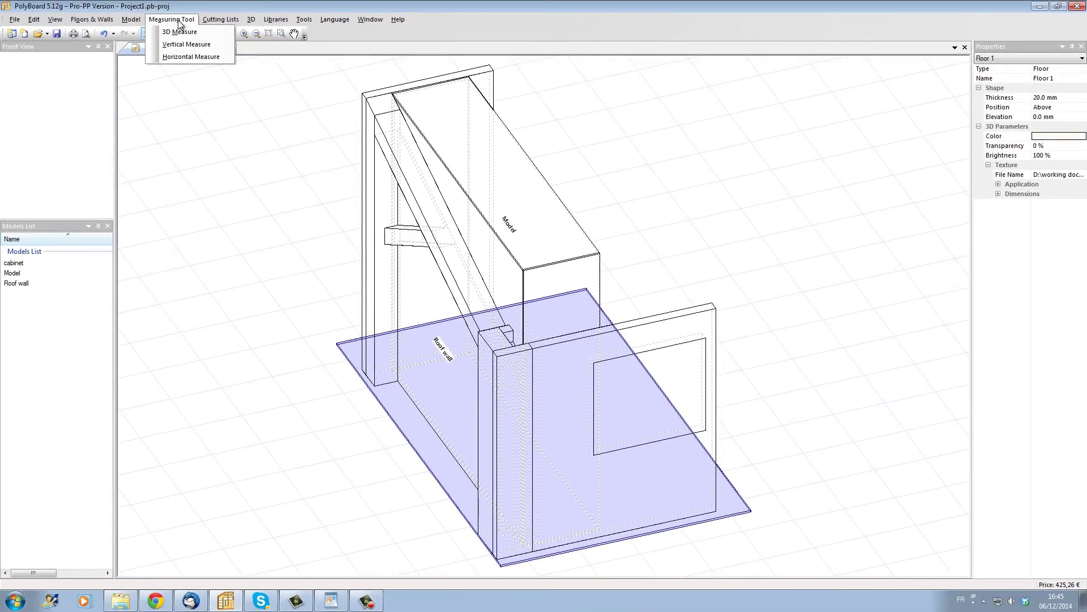
pyautogui.click(184, 45)
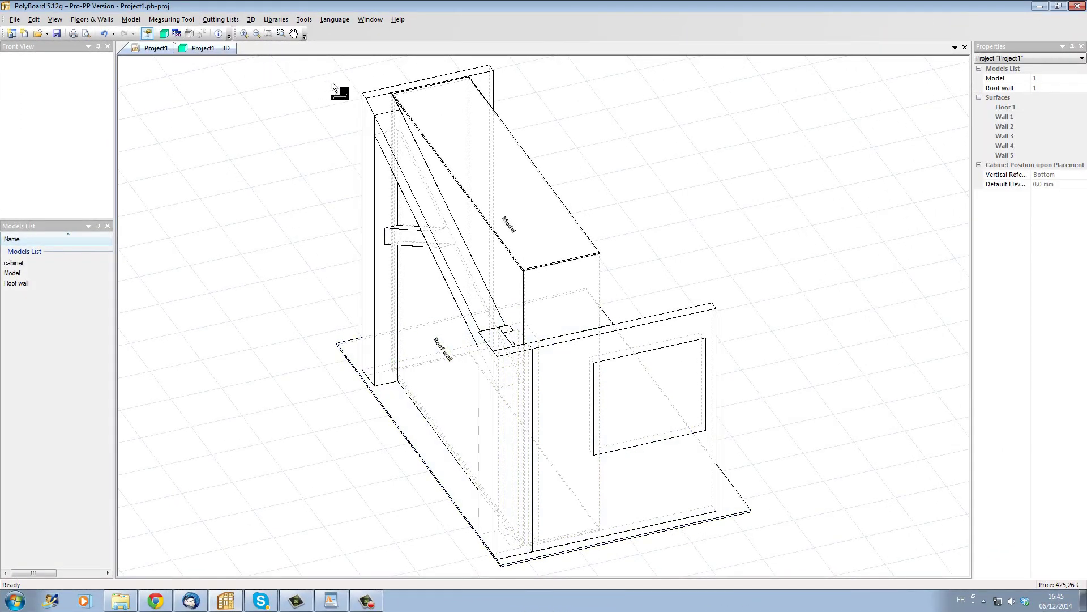
pyautogui.click(387, 104)
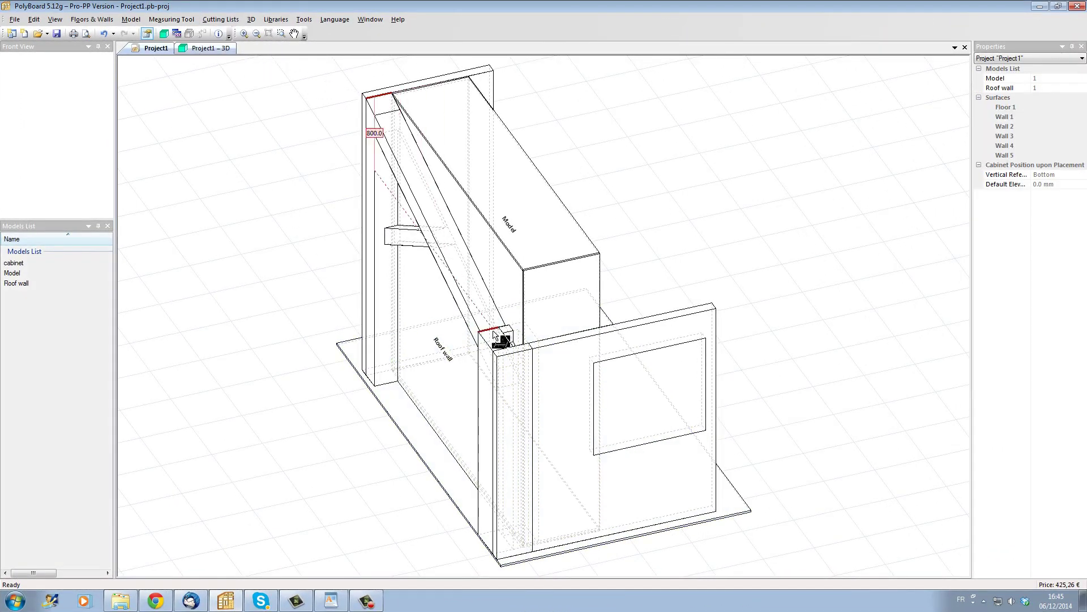
pyautogui.click(509, 367)
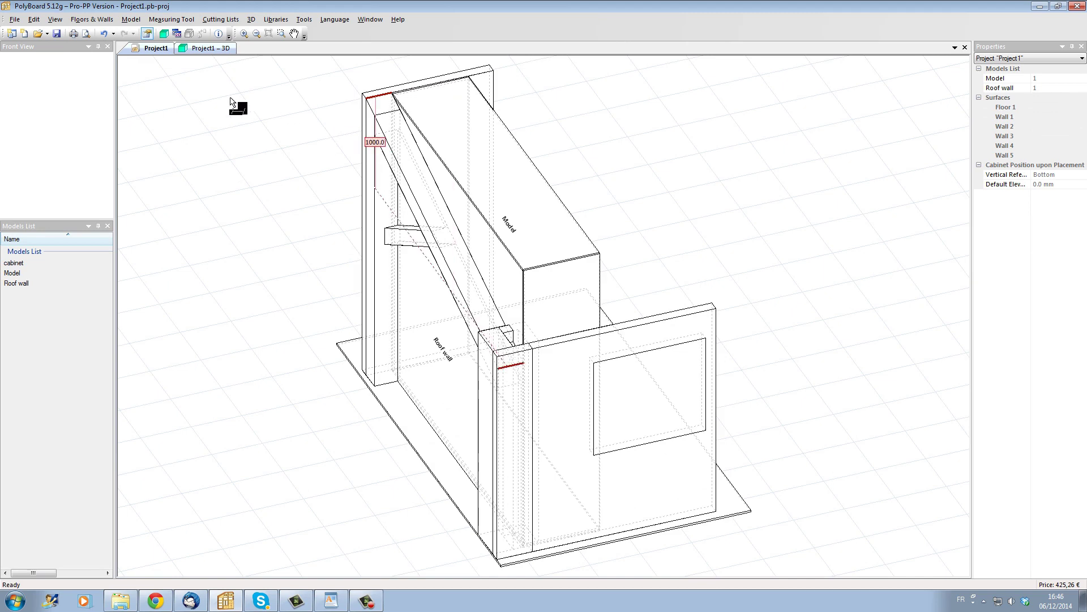
pyautogui.rightClick(597, 149)
pyautogui.click(600, 151)
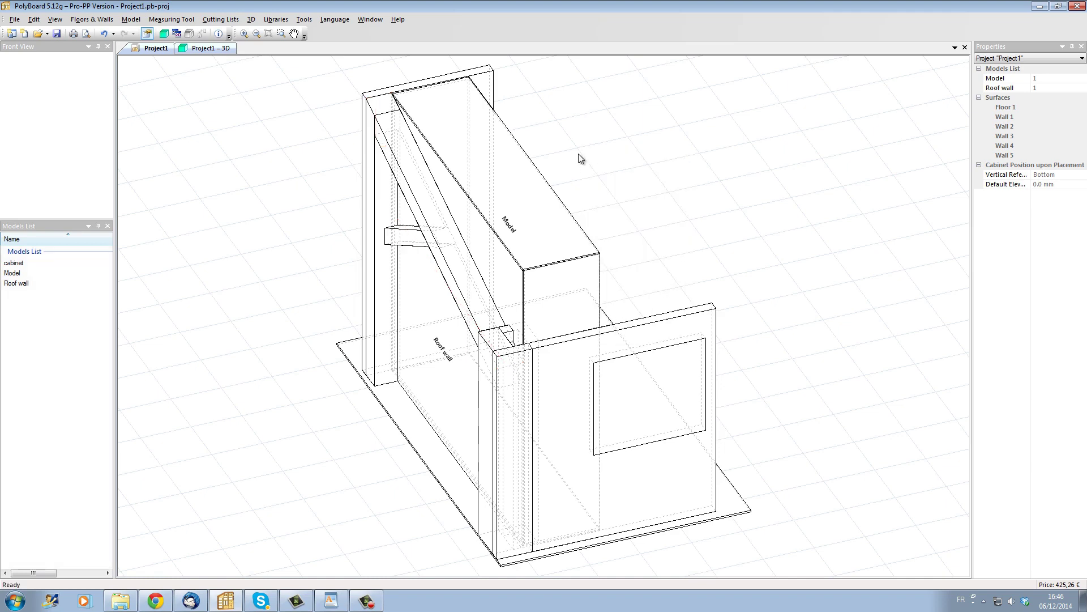
# Open the new cabinet model and give its top panel a width slope equal to the measured drop.
pyautogui.doubleClick(542, 173)
pyautogui.click(742, 102)
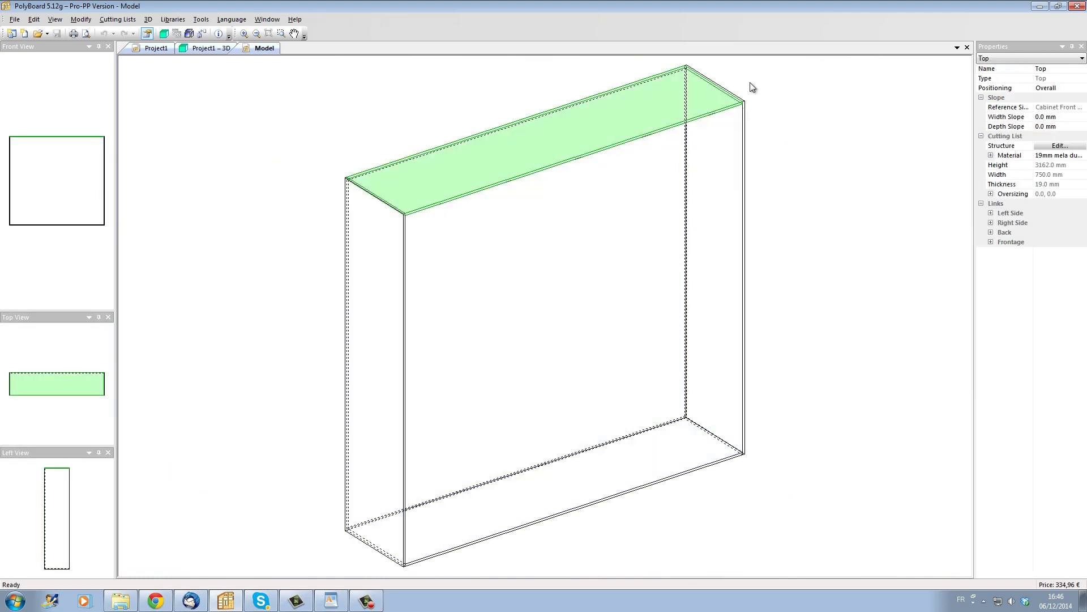
pyautogui.click(1032, 117)
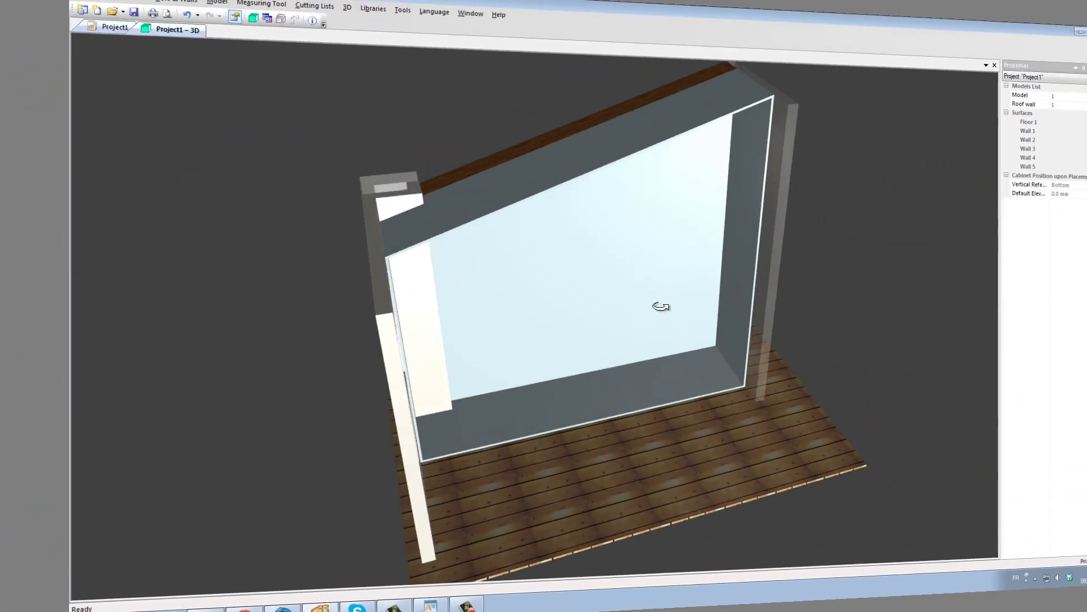
# Check the sloped cabinet against the roof in 3D and set the cabinet model's height to 2950 mm.
pyautogui.moveTo(697, 342); pyautogui.dragTo(414, 274)
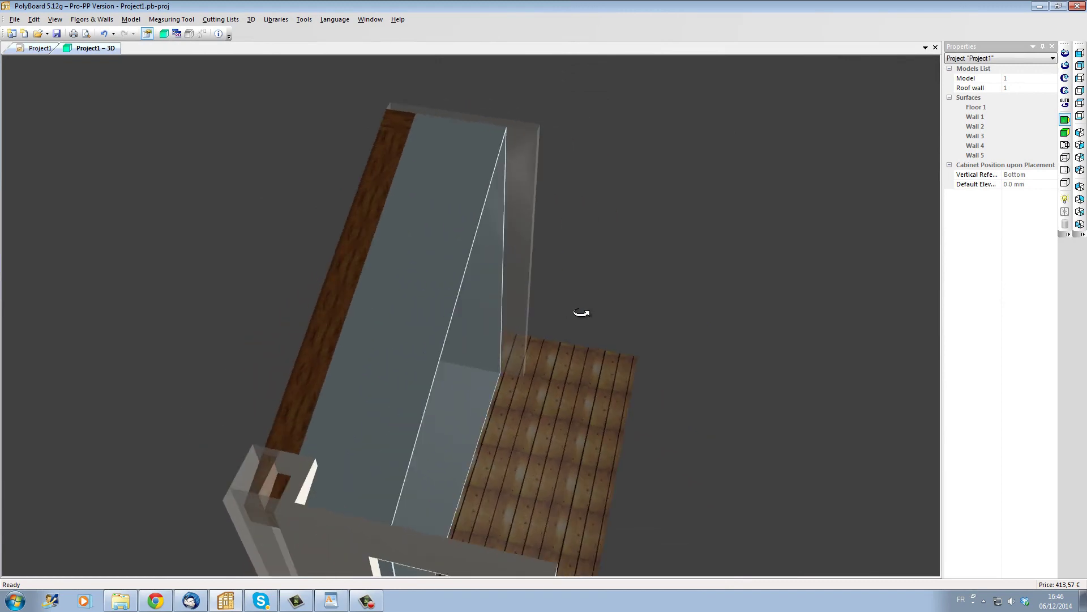
pyautogui.moveTo(426, 348)
pyautogui.mouseDown()
pyautogui.moveTo(315, 325)
pyautogui.moveTo(335, 328)
pyautogui.moveTo(352, 352)
pyautogui.moveTo(413, 318)
pyautogui.moveTo(400, 325)
pyautogui.moveTo(433, 334)
pyautogui.mouseUp()
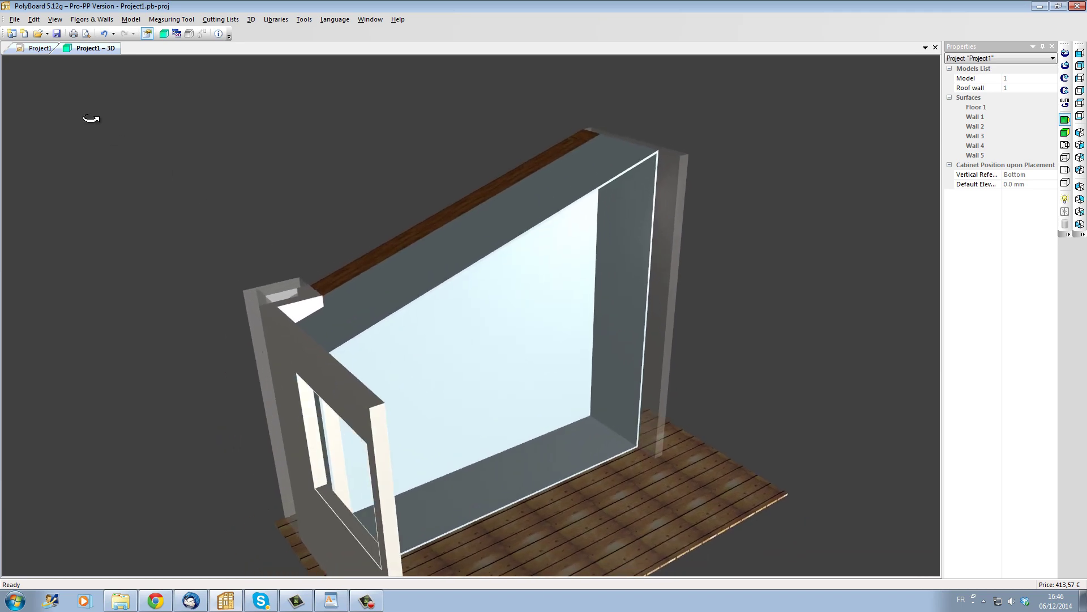
pyautogui.click(38, 48)
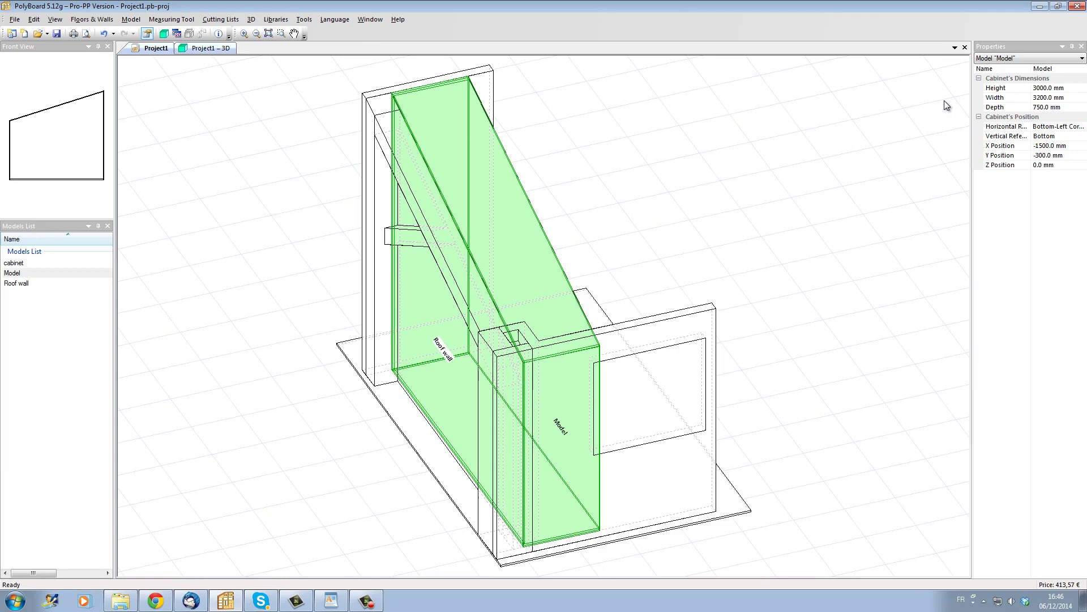
pyautogui.click(1024, 89)
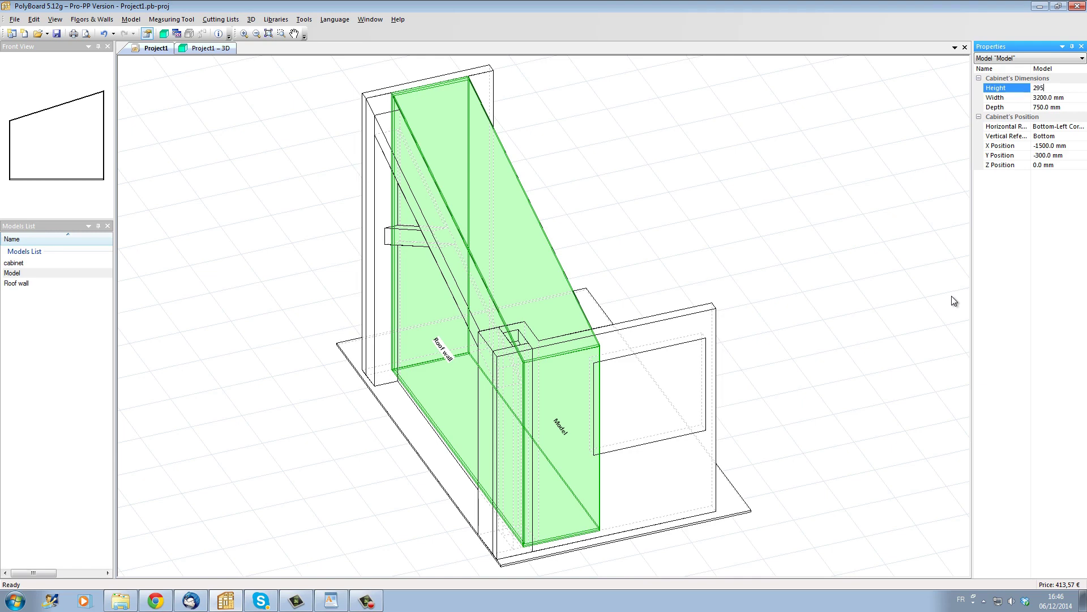
# Examine in 3D the clearance under the sloped roof and the corner column where it cuts into the cabinet.
pyautogui.click(199, 49)
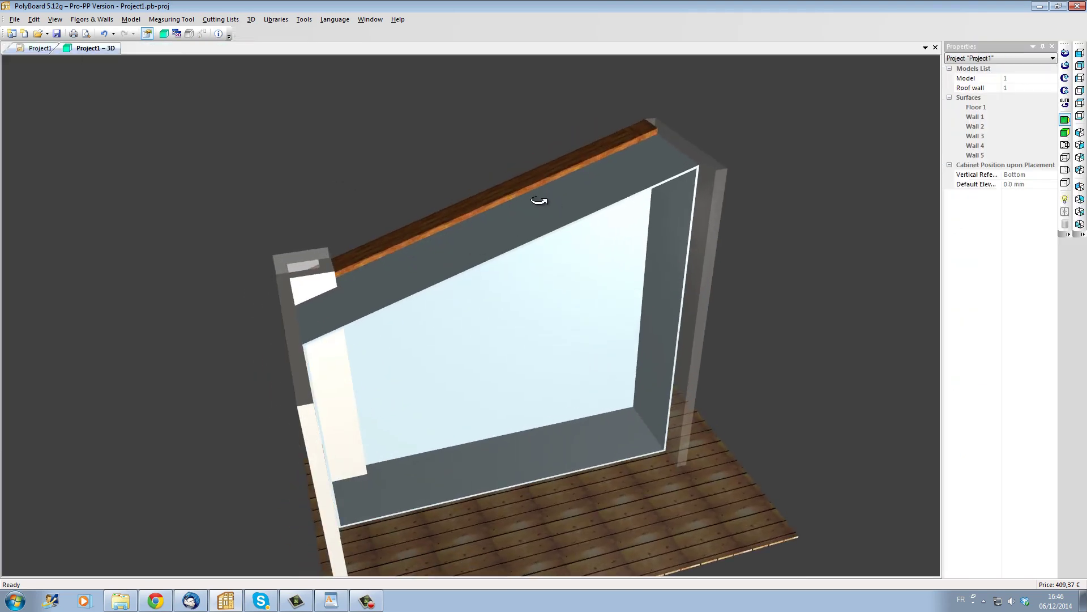
pyautogui.moveTo(522, 199); pyautogui.dragTo(488, 304)
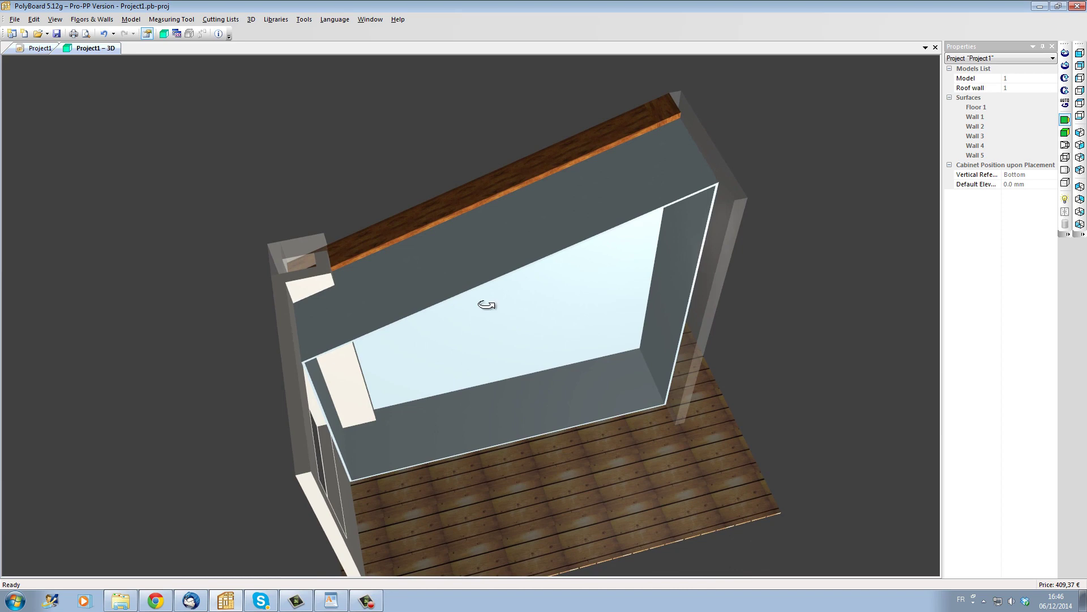
pyautogui.moveTo(328, 269); pyautogui.dragTo(496, 299)
pyautogui.moveTo(324, 264); pyautogui.dragTo(295, 290)
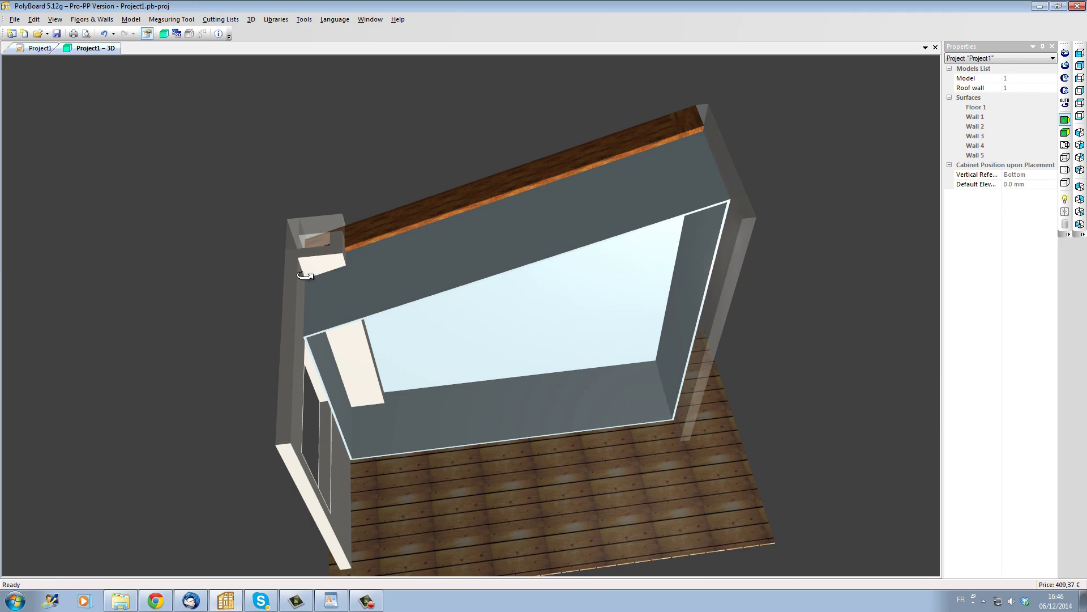
pyautogui.moveTo(342, 250); pyautogui.dragTo(340, 262)
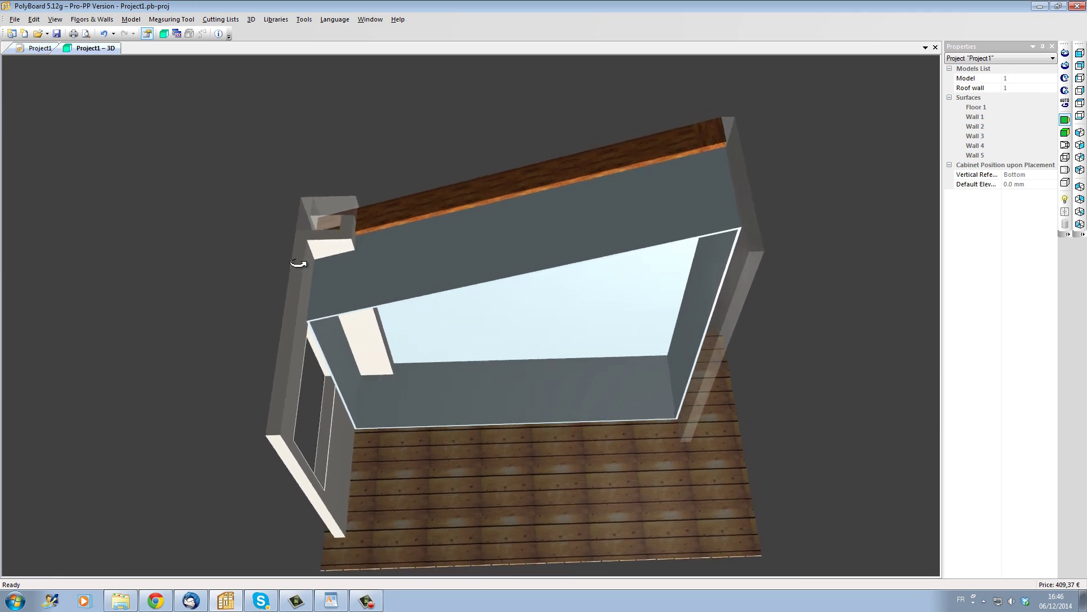
pyautogui.moveTo(299, 264); pyautogui.dragTo(414, 333)
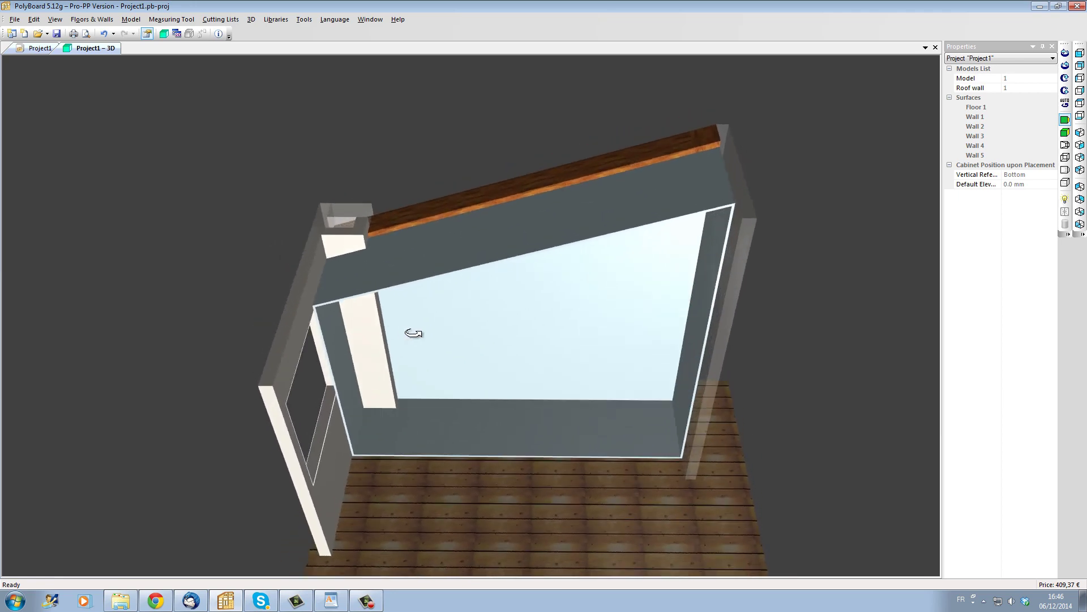
pyautogui.moveTo(366, 261)
pyautogui.mouseDown()
pyautogui.moveTo(373, 277)
pyautogui.moveTo(360, 258)
pyautogui.mouseUp()
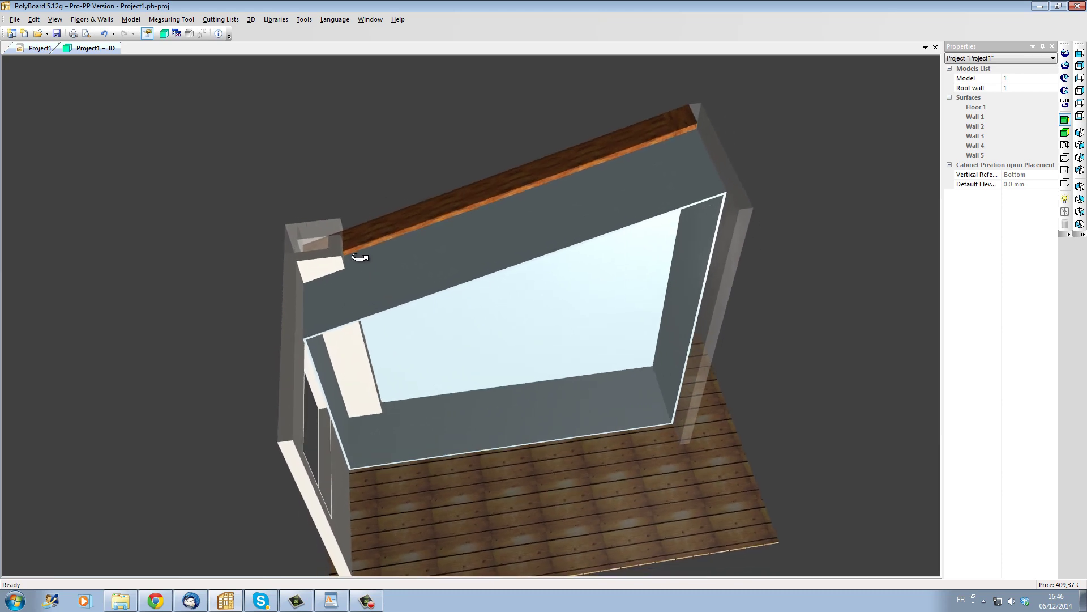
# Return to the project drawing and change its view angle to the top view.
pyautogui.click(35, 49)
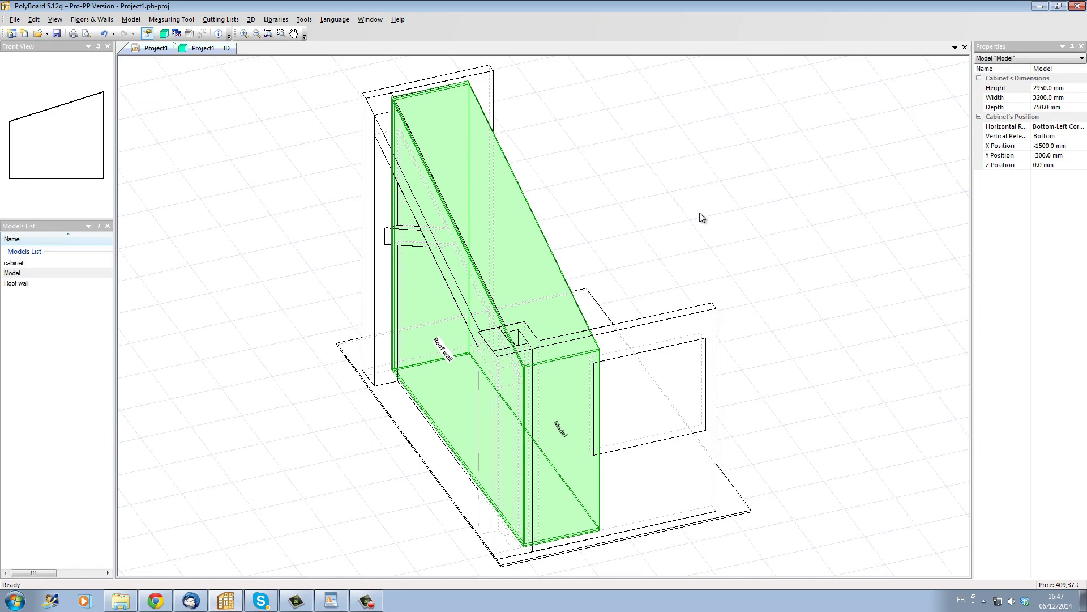
pyautogui.rightClick(249, 139)
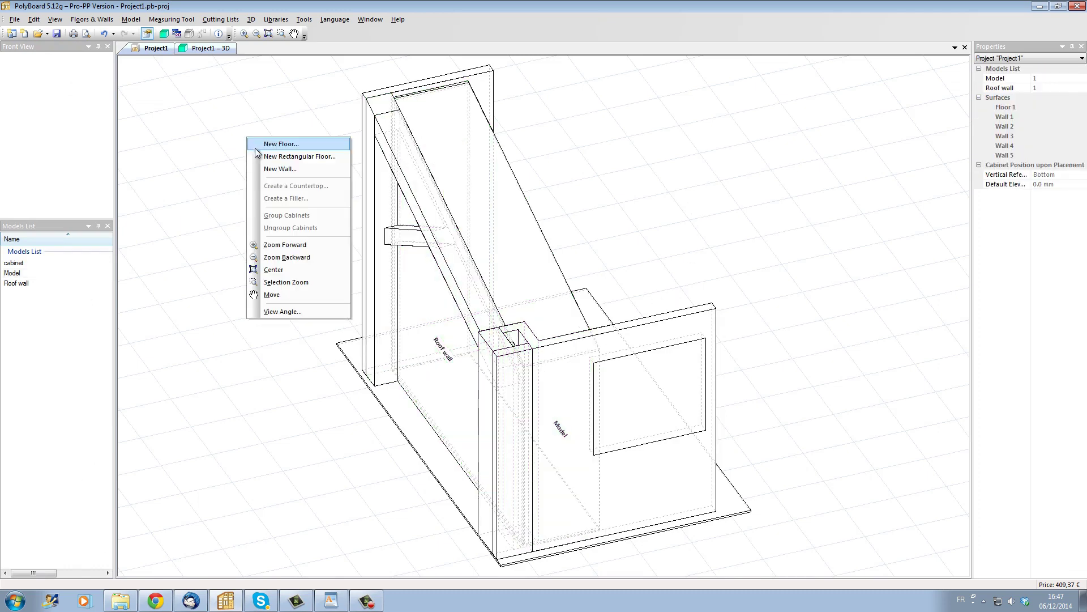
pyautogui.click(291, 312)
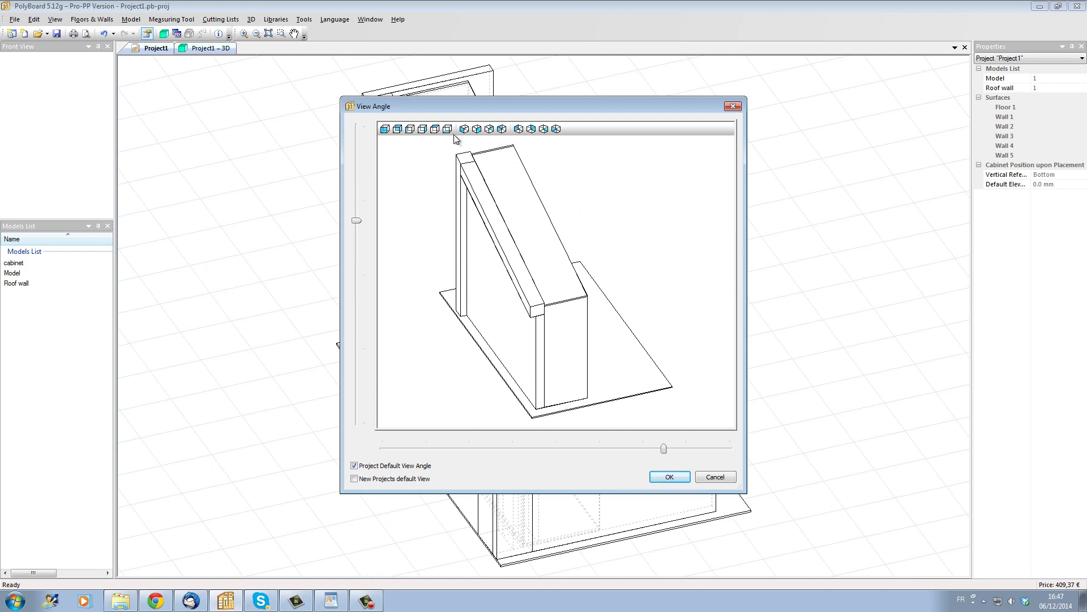
pyautogui.click(435, 129)
pyautogui.click(670, 477)
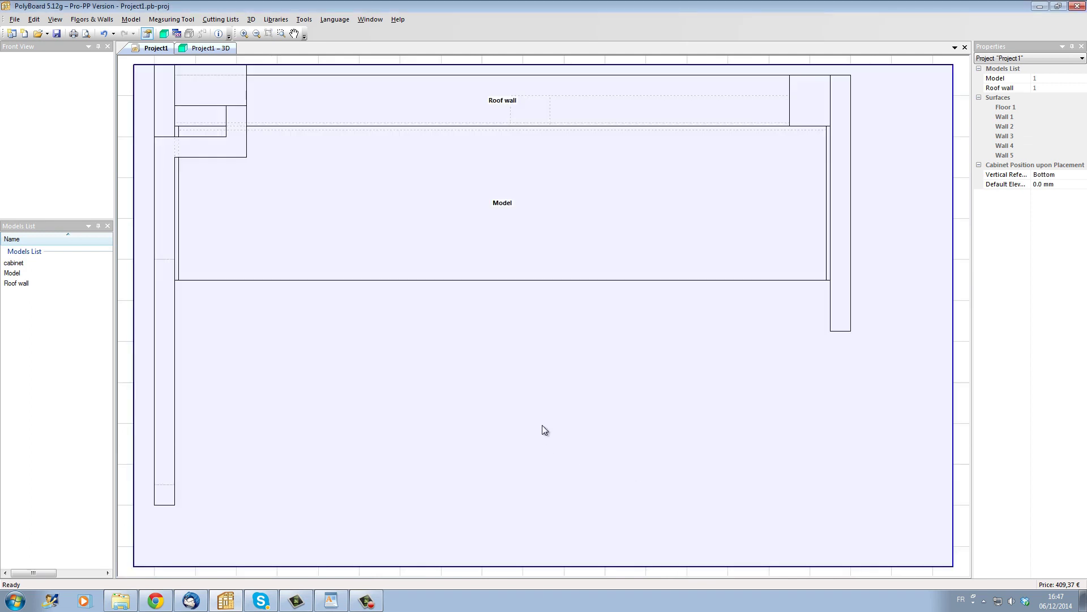
# Measure horizontally how far the corner column protrudes into the cabinet, across its width and from its back edge.
pyautogui.click(171, 19)
pyautogui.click(187, 56)
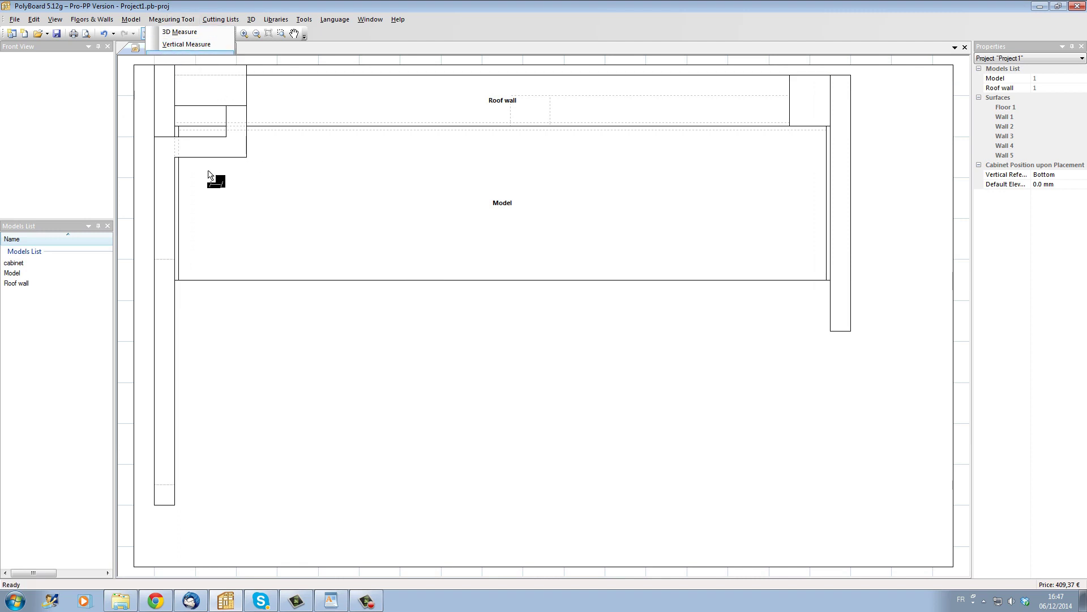
pyautogui.click(176, 168)
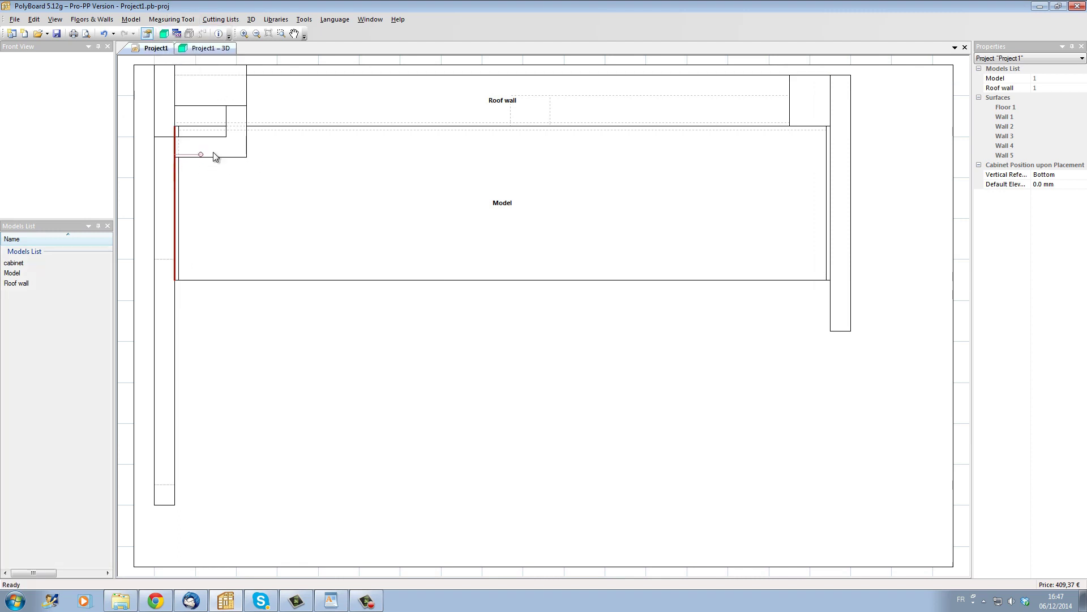
pyautogui.click(247, 151)
pyautogui.click(233, 157)
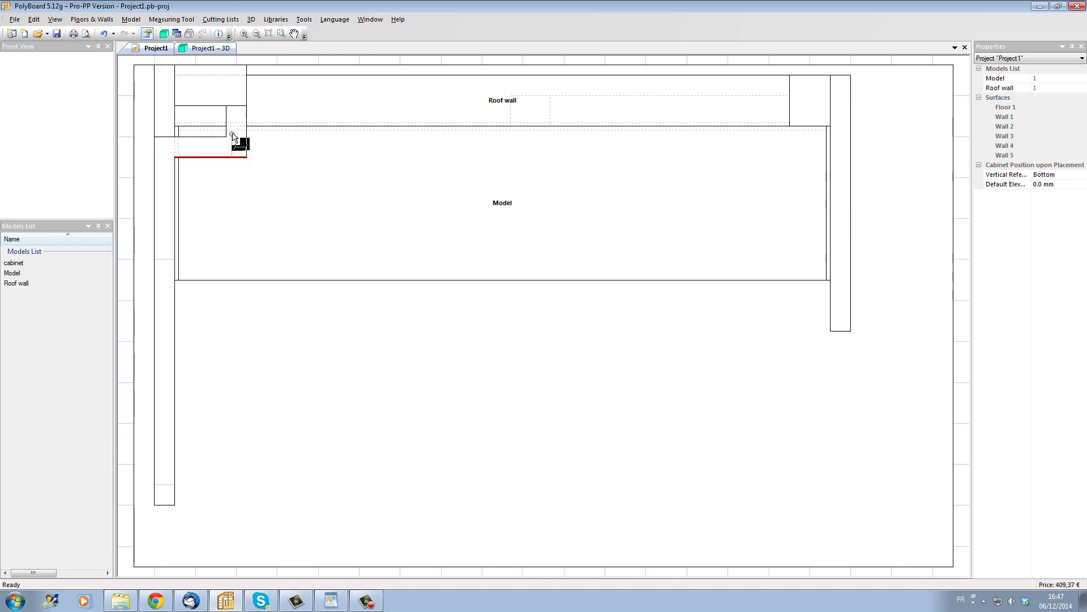
pyautogui.click(232, 126)
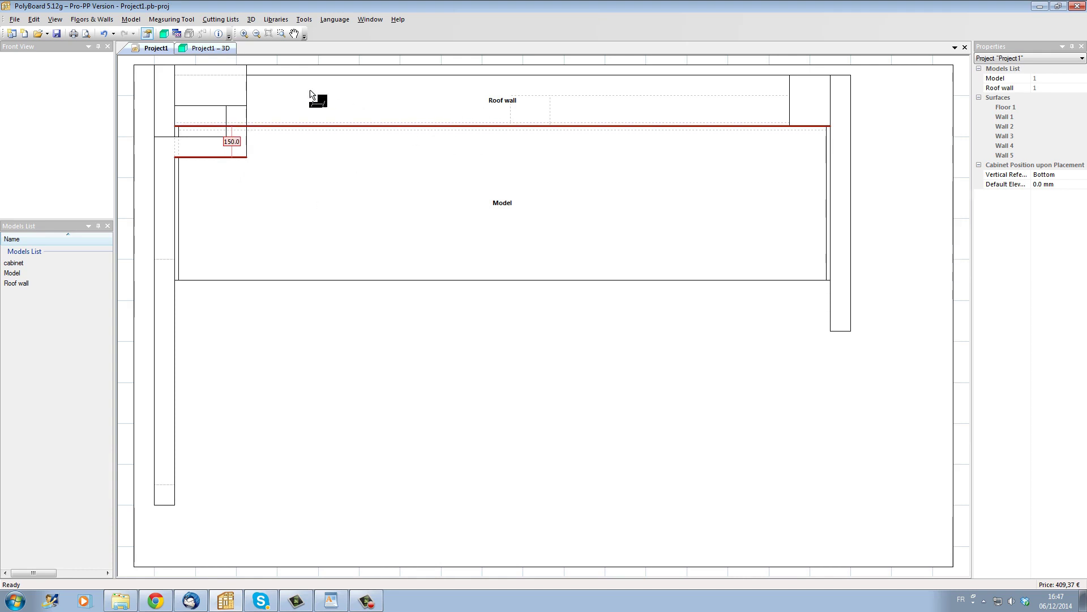
pyautogui.rightClick(295, 199)
pyautogui.click(310, 199)
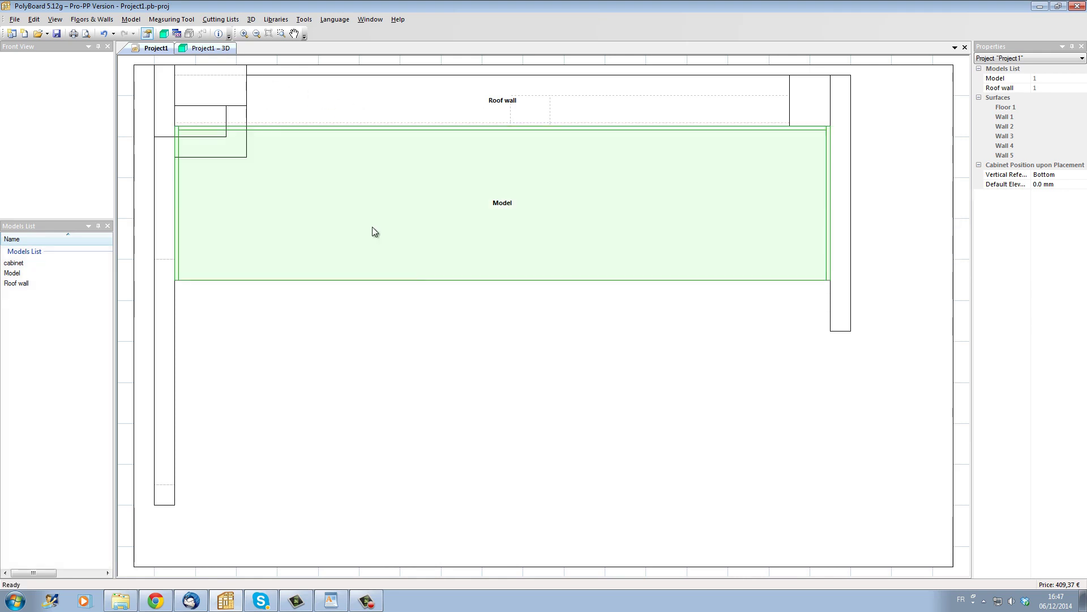
# Open the cabinet model and start adding an unboxing with Left Side as the main panel.
pyautogui.doubleClick(410, 266)
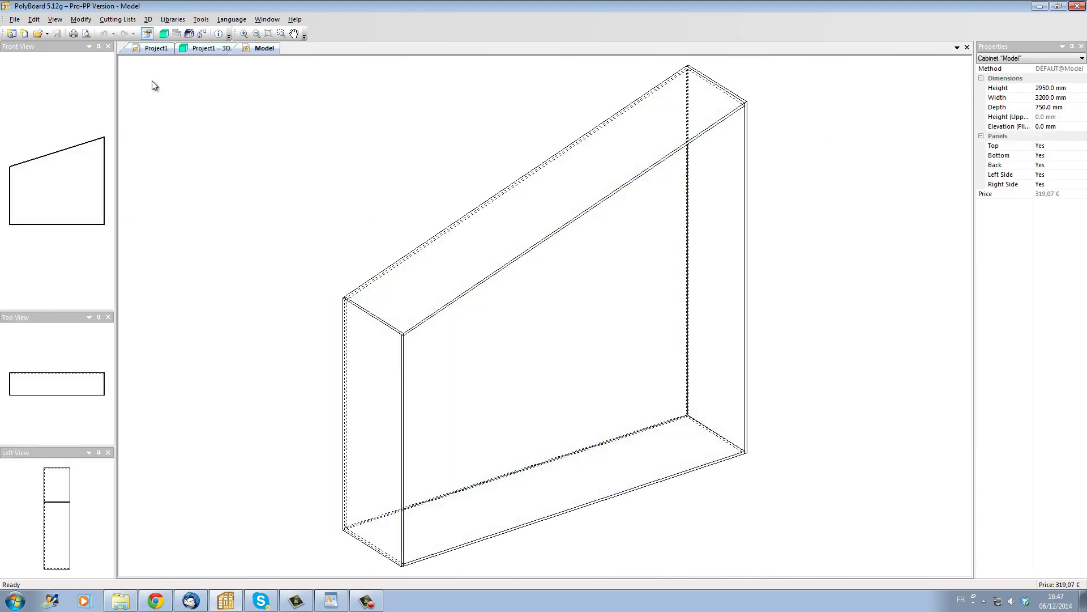
pyautogui.click(81, 19)
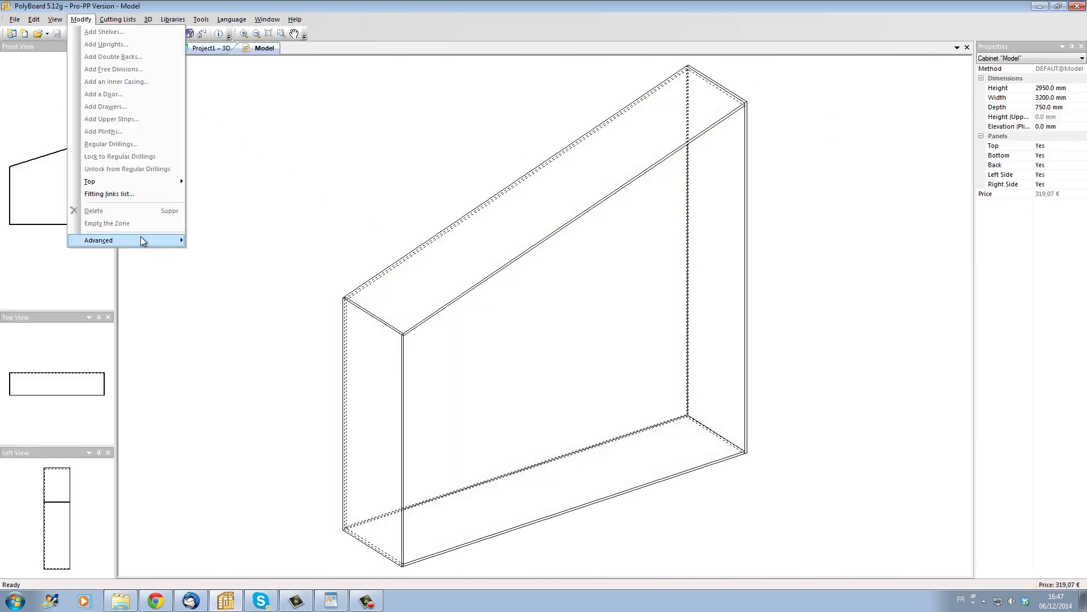
pyautogui.moveTo(141, 238)
pyautogui.click(218, 241)
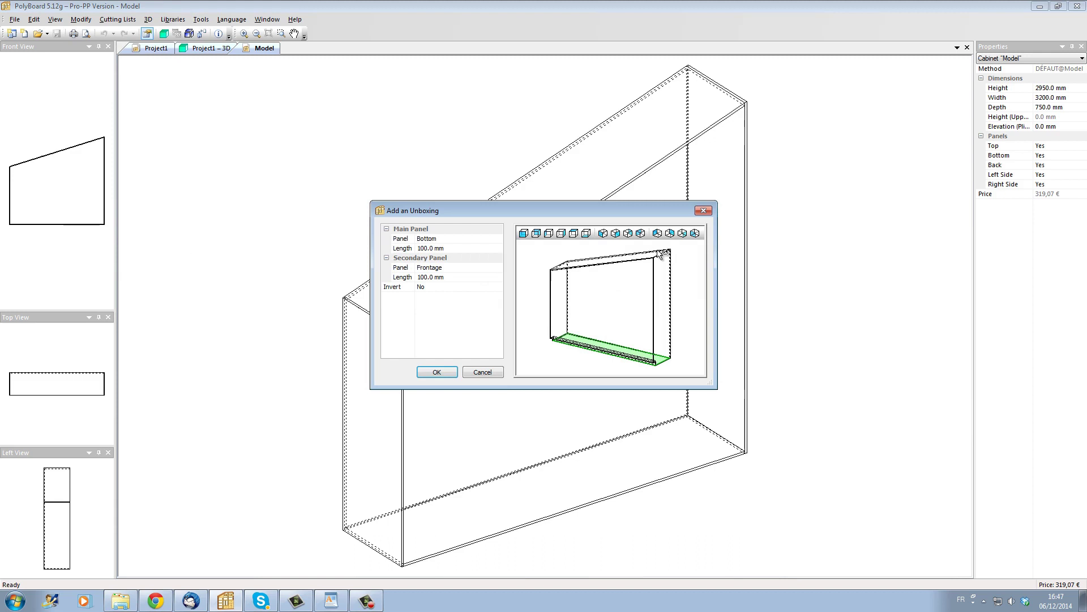
pyautogui.click(448, 239)
pyautogui.click(449, 238)
pyautogui.click(447, 247)
pyautogui.moveTo(574, 316); pyautogui.dragTo(648, 325)
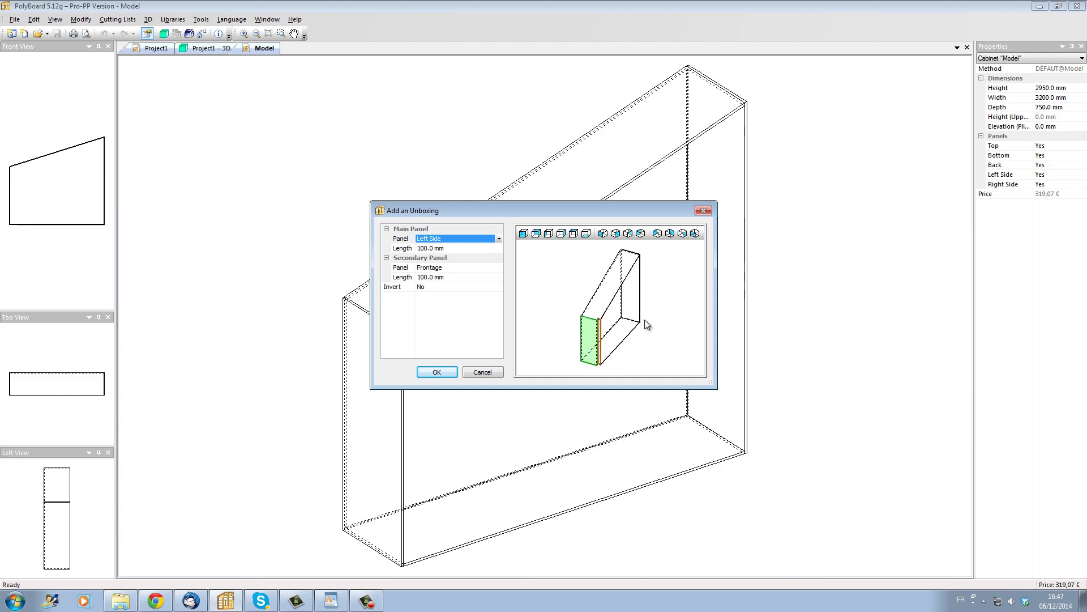
# Choose Back as the secondary panel of the unboxing and inspect the rear left corner in the preview.
pyautogui.click(464, 267)
pyautogui.click(465, 267)
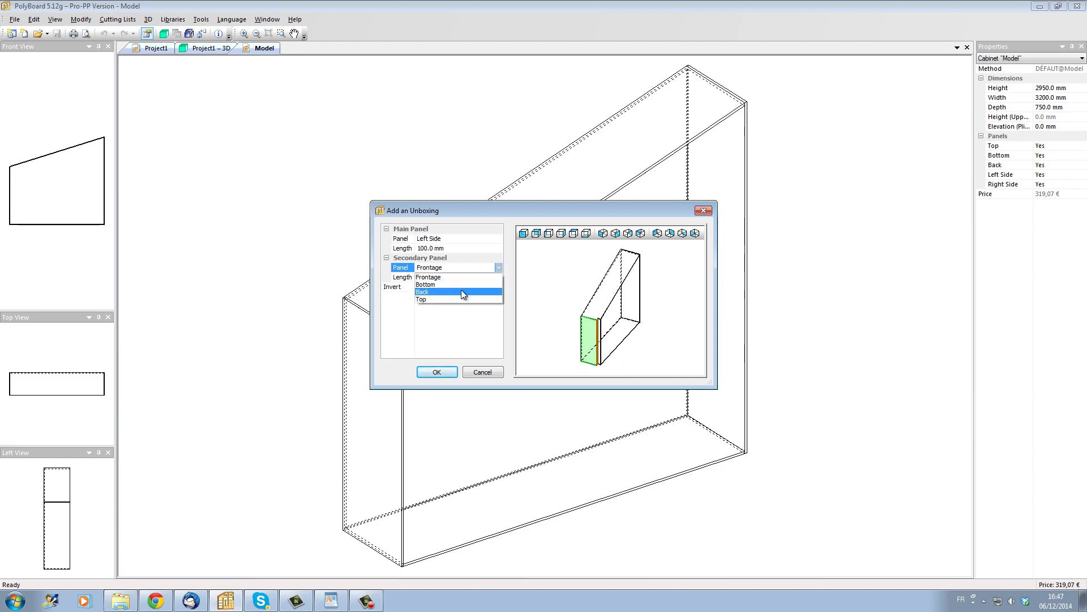
pyautogui.click(461, 293)
pyautogui.scroll(2, 634, 348)
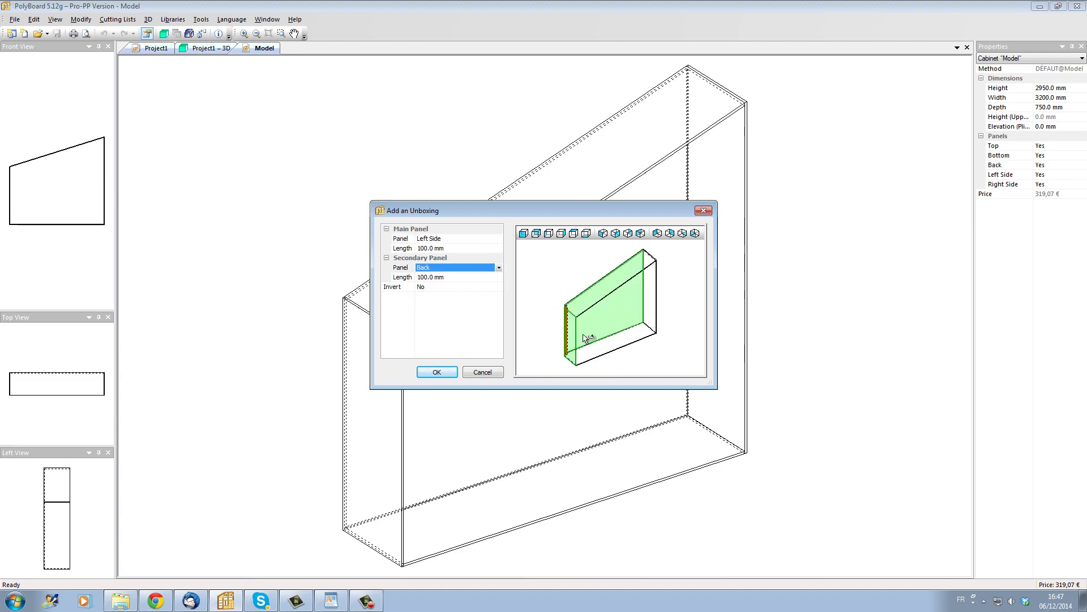
pyautogui.scroll(3, 576, 332)
pyautogui.scroll(-1, 576, 332)
pyautogui.scroll(4, 564, 320)
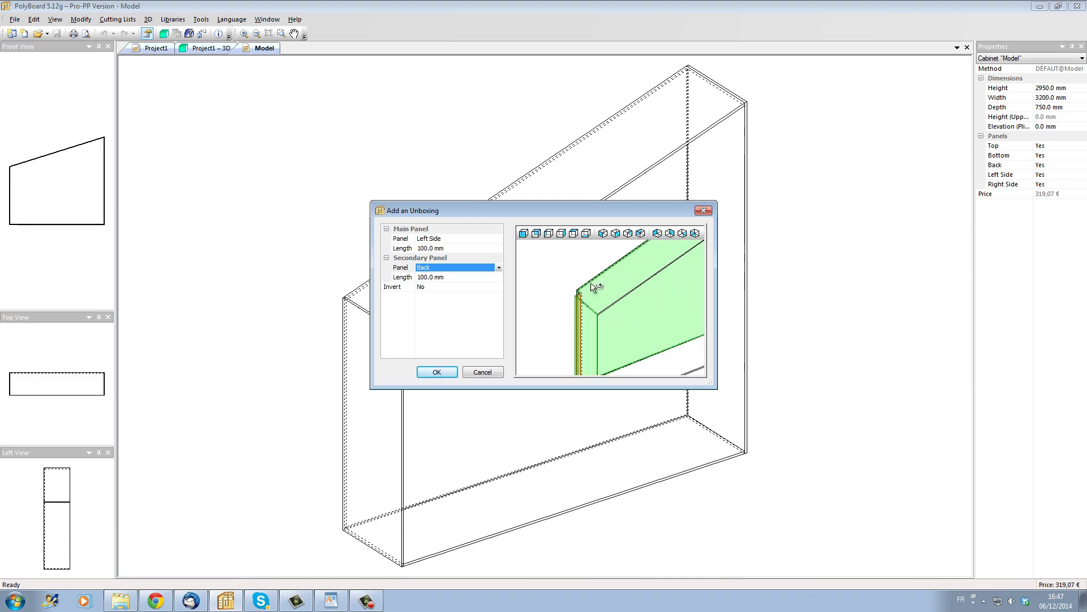
pyautogui.scroll(3, 592, 297)
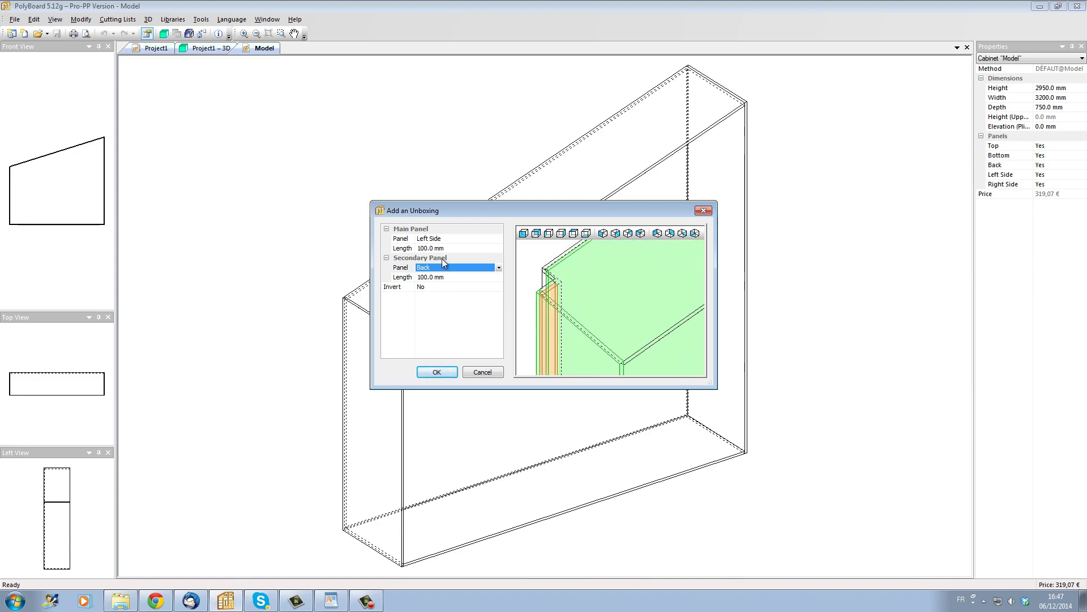
# Set the unboxing lengths to 350 mm on the left side and 150 mm on the back, and apply it.
pyautogui.click(461, 247)
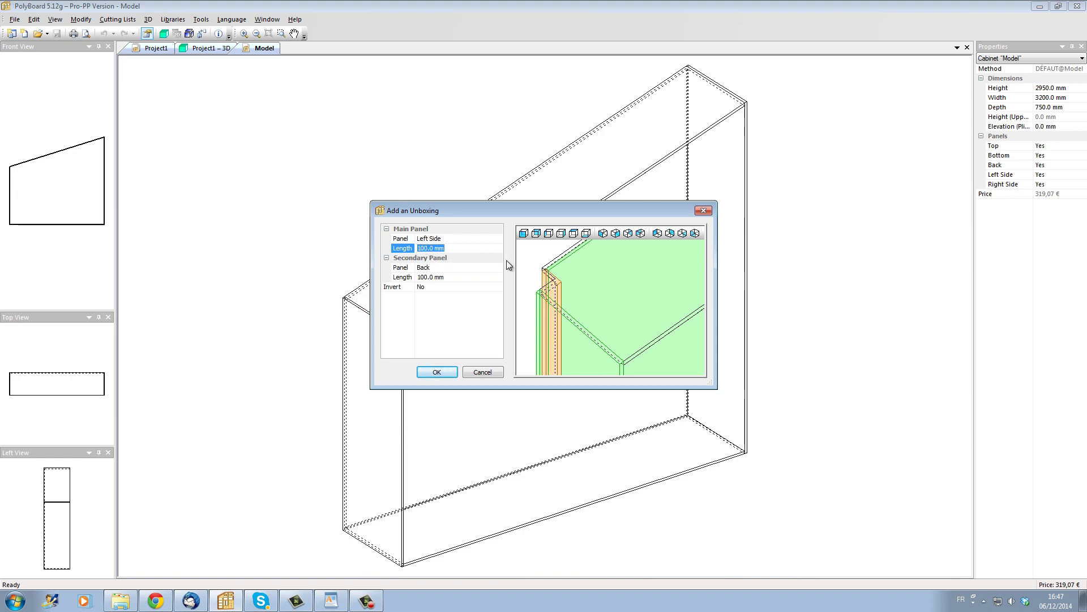
pyautogui.write('350')
pyautogui.press('Return')
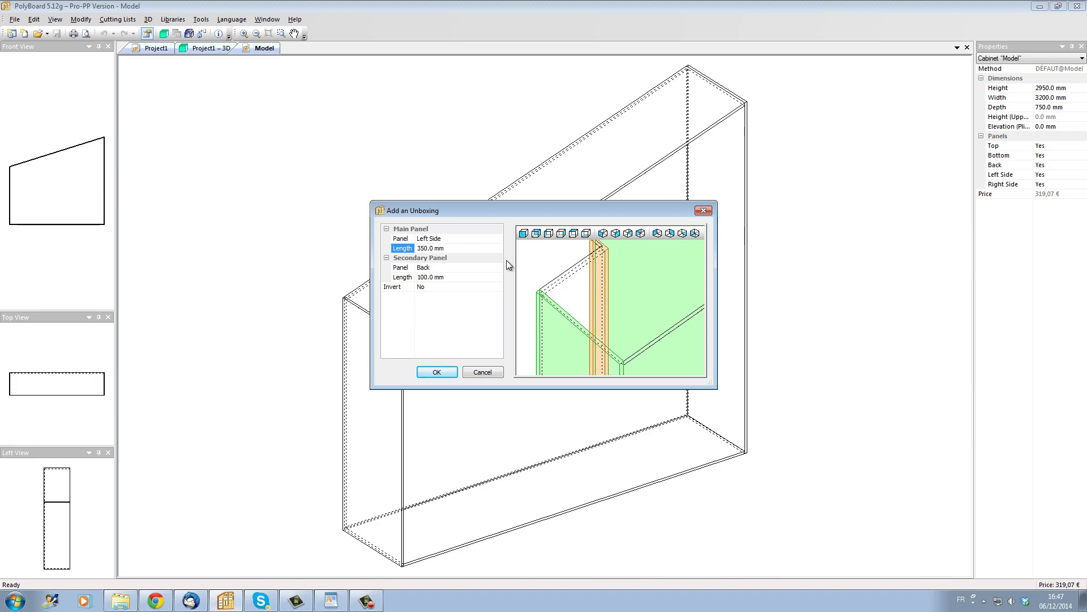
pyautogui.click(451, 277)
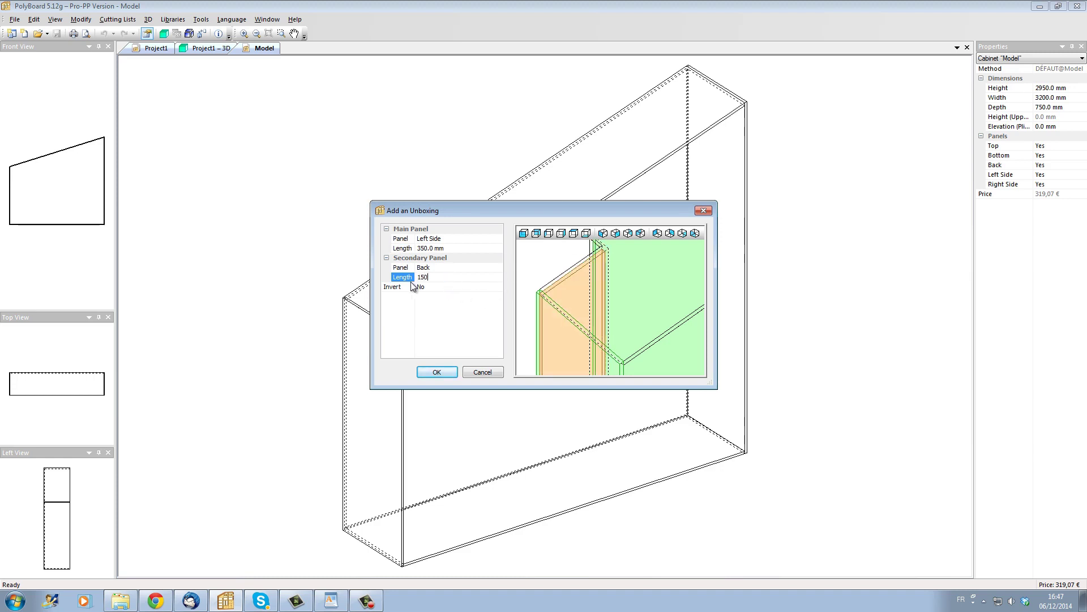
pyautogui.press('Return')
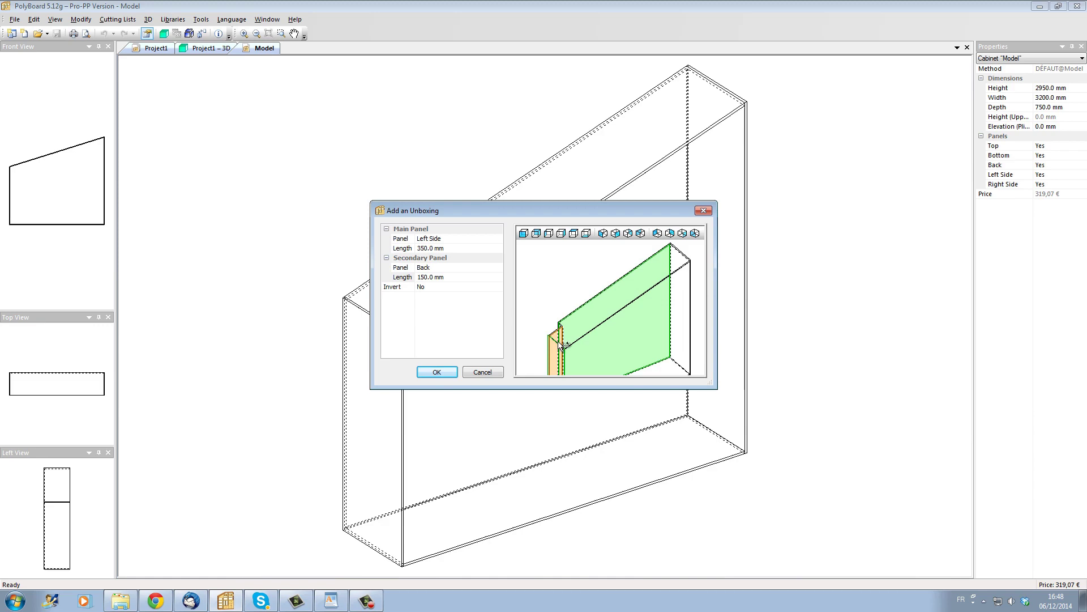
pyautogui.click(443, 372)
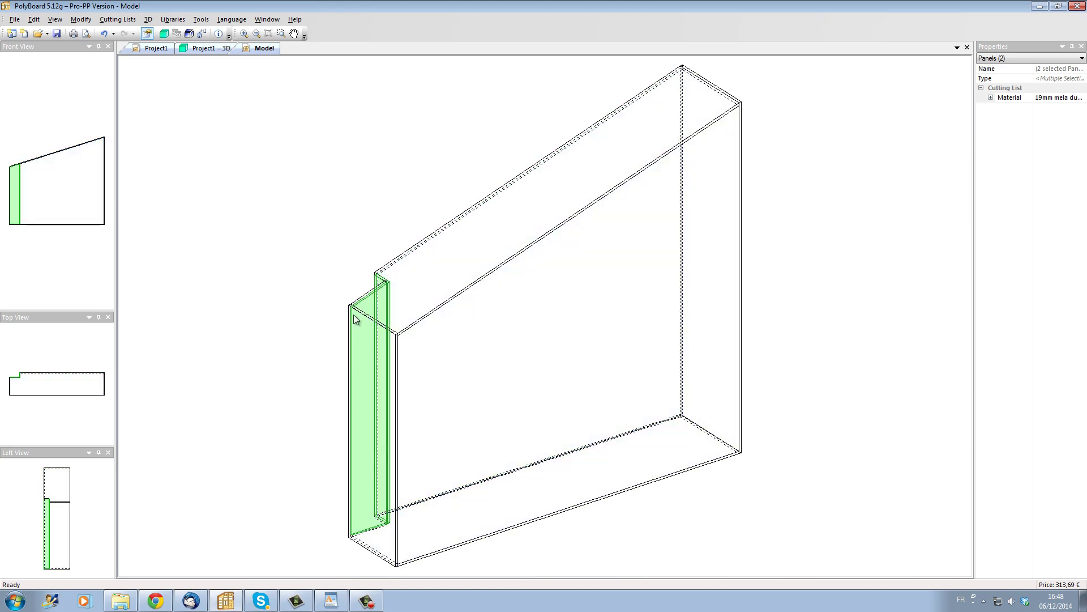
# Set the whole cabinet's elevation (plinth height) to 100 mm.
pyautogui.click(805, 326)
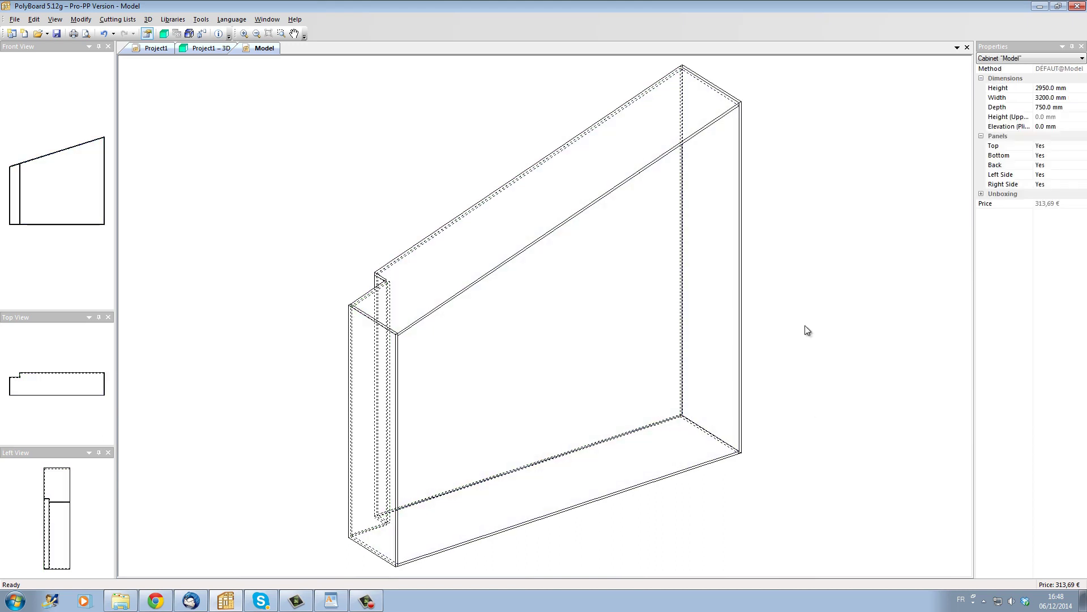
pyautogui.click(1037, 127)
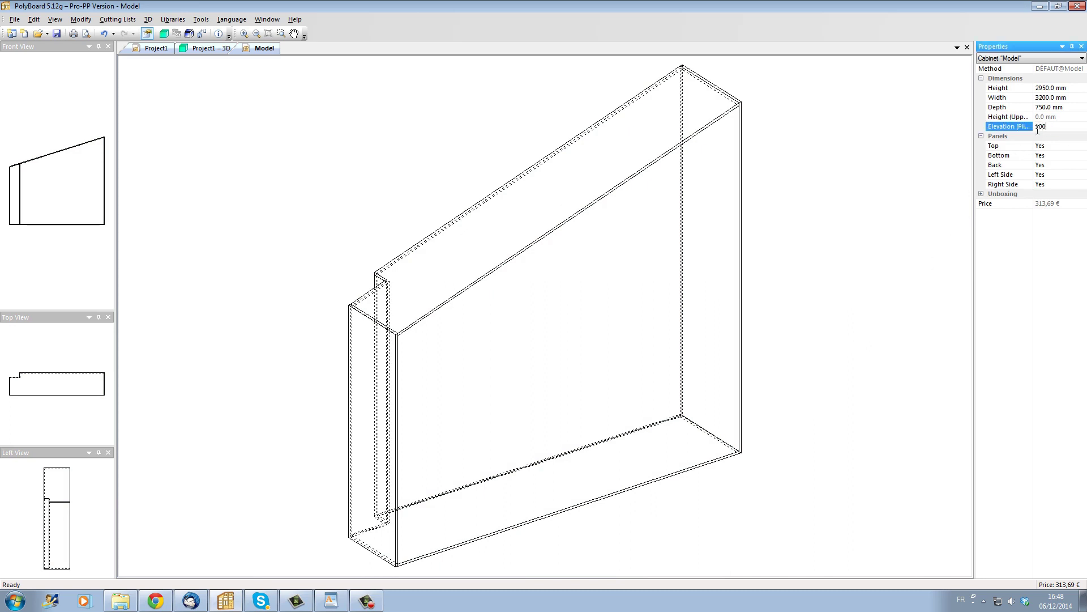
pyautogui.press('Return')
# Add a plinth on the frontage of the zone under the cabinet, with a 50 mm recess.
pyautogui.click(712, 457)
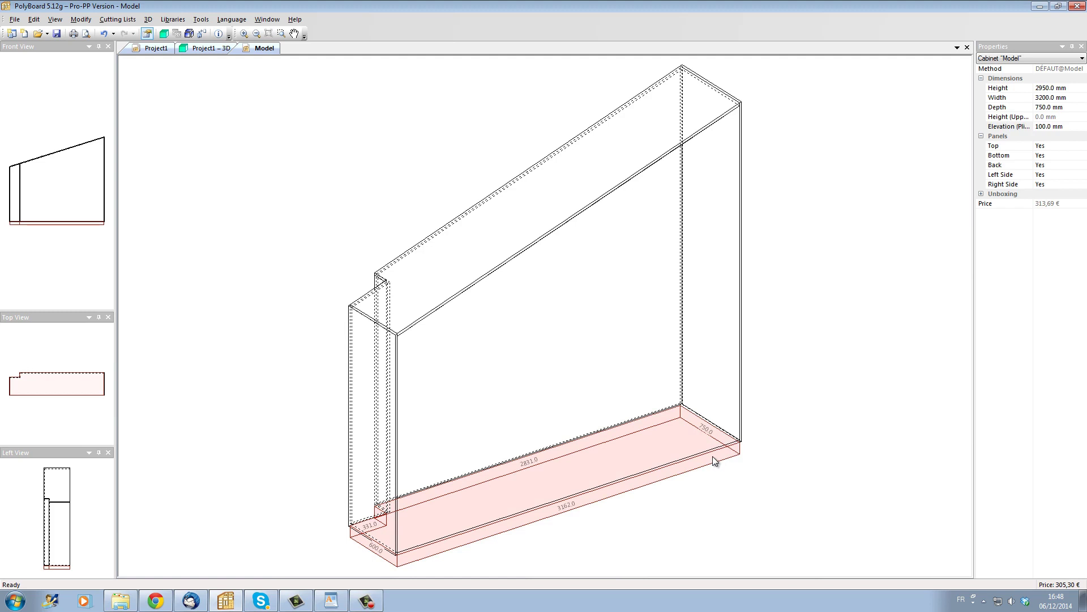
pyautogui.rightClick(713, 456)
pyautogui.click(733, 301)
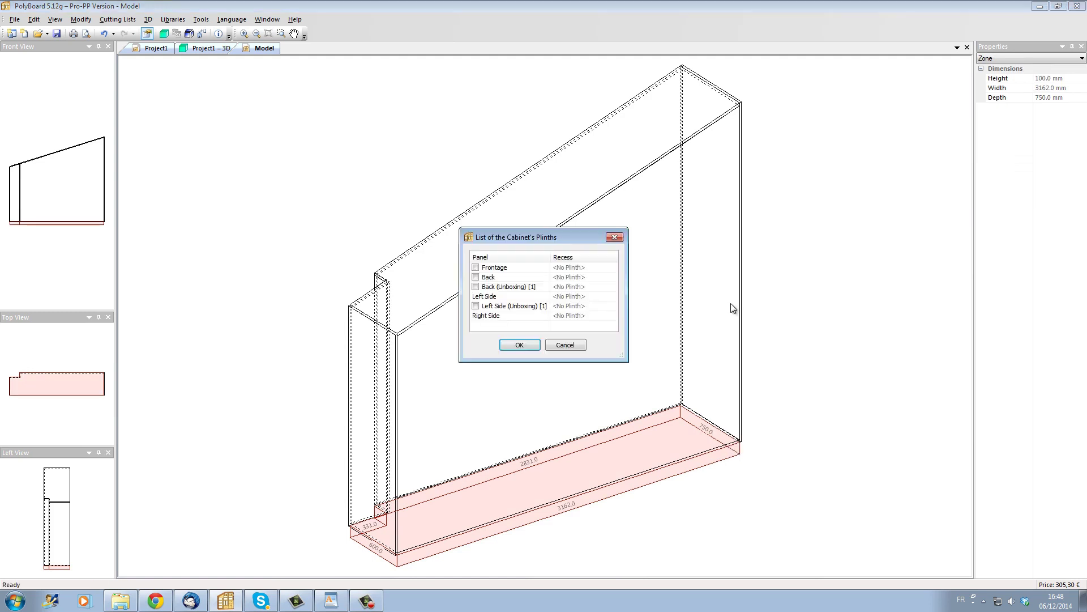
pyautogui.click(489, 270)
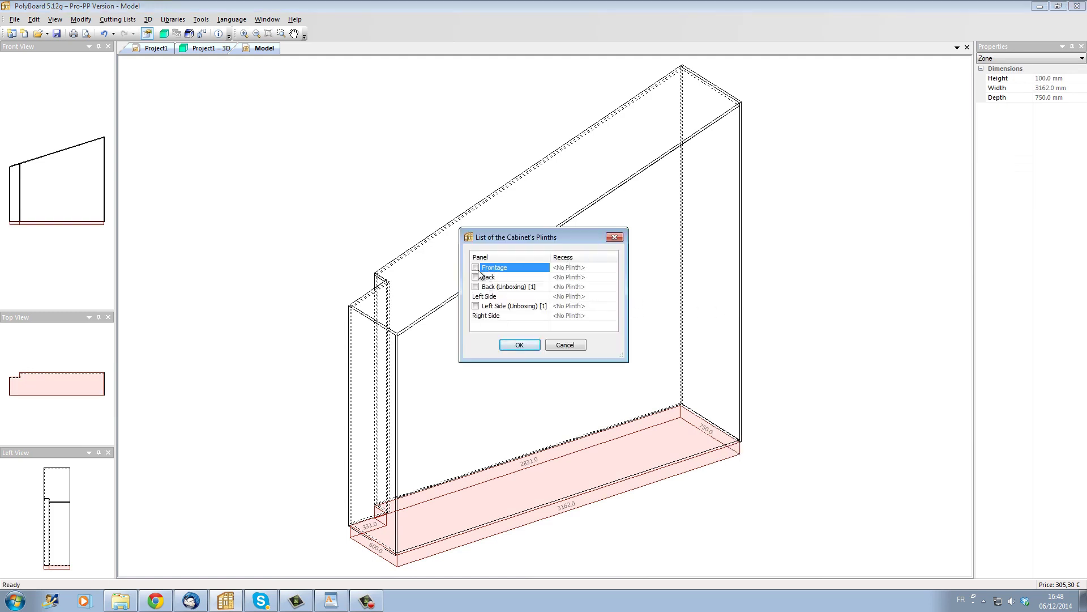
pyautogui.click(476, 267)
pyautogui.write('50')
pyautogui.press('Return')
pyautogui.click(518, 343)
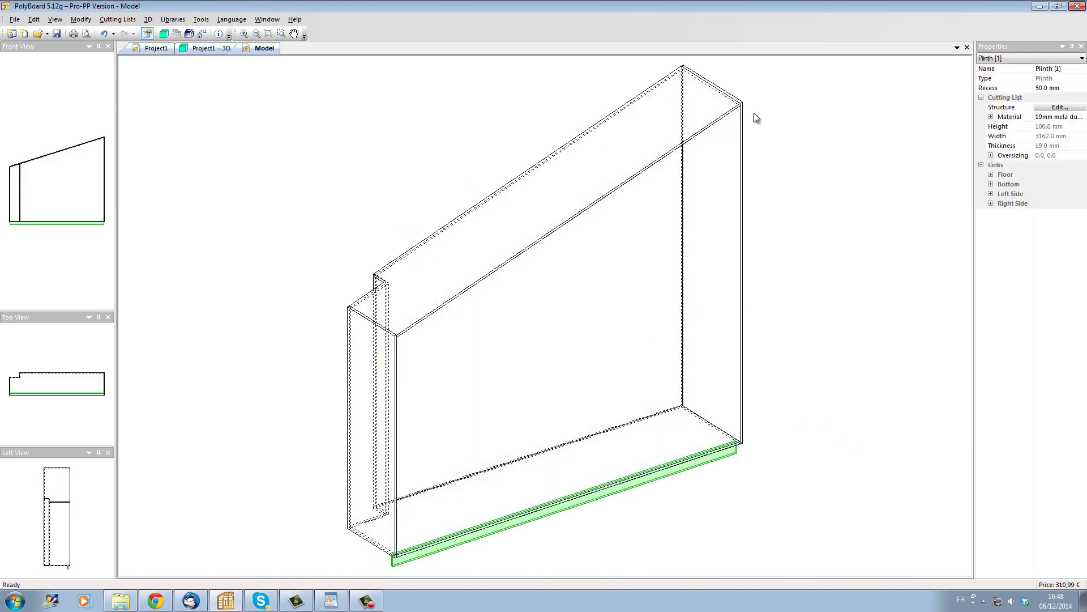
# Close the cabinet, saving the modifications in the model, and check its fit around the column and under the roof in the project's 3D view.
pyautogui.click(968, 47)
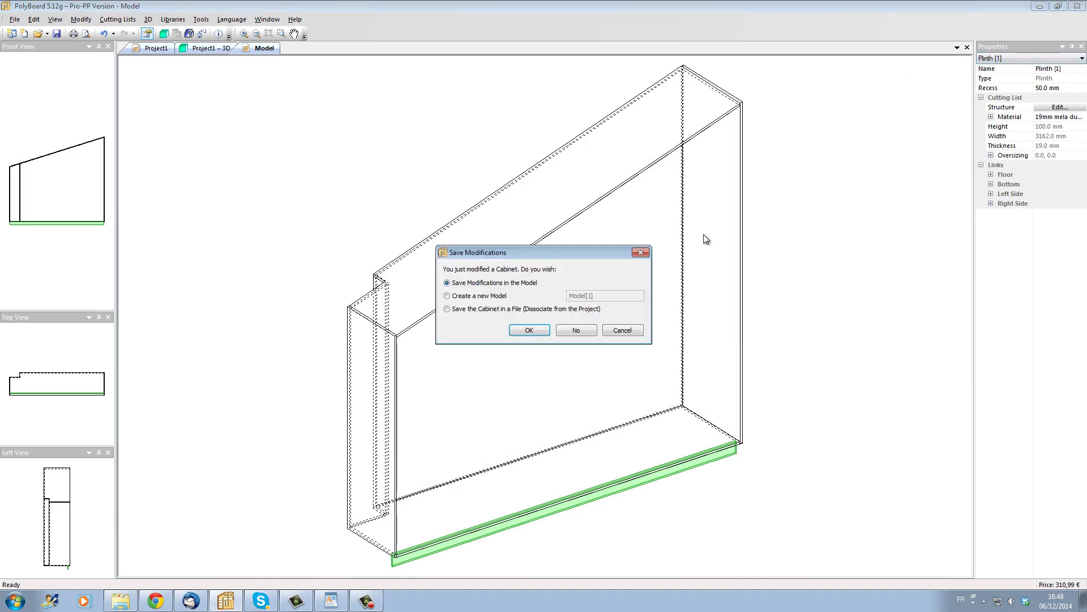
pyautogui.click(530, 330)
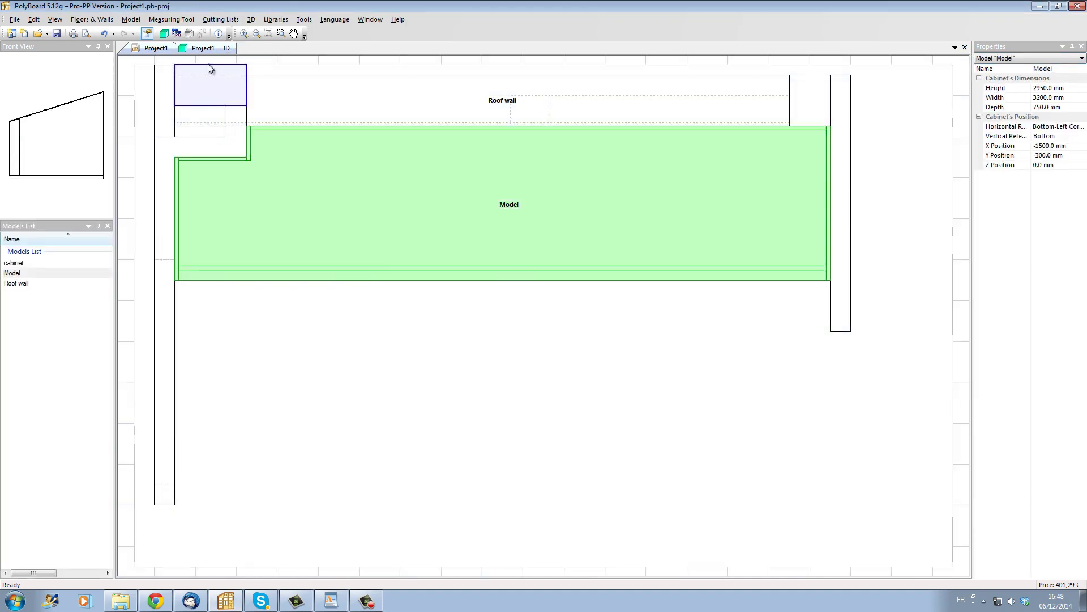
pyautogui.click(218, 53)
pyautogui.moveTo(479, 355); pyautogui.dragTo(336, 202)
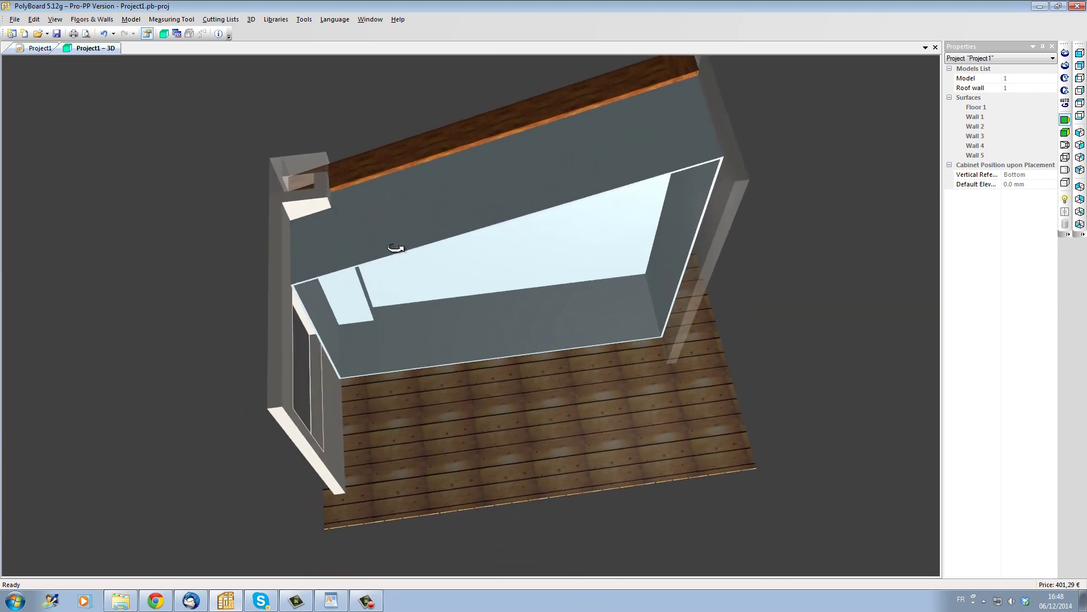
pyautogui.moveTo(396, 247); pyautogui.dragTo(451, 322)
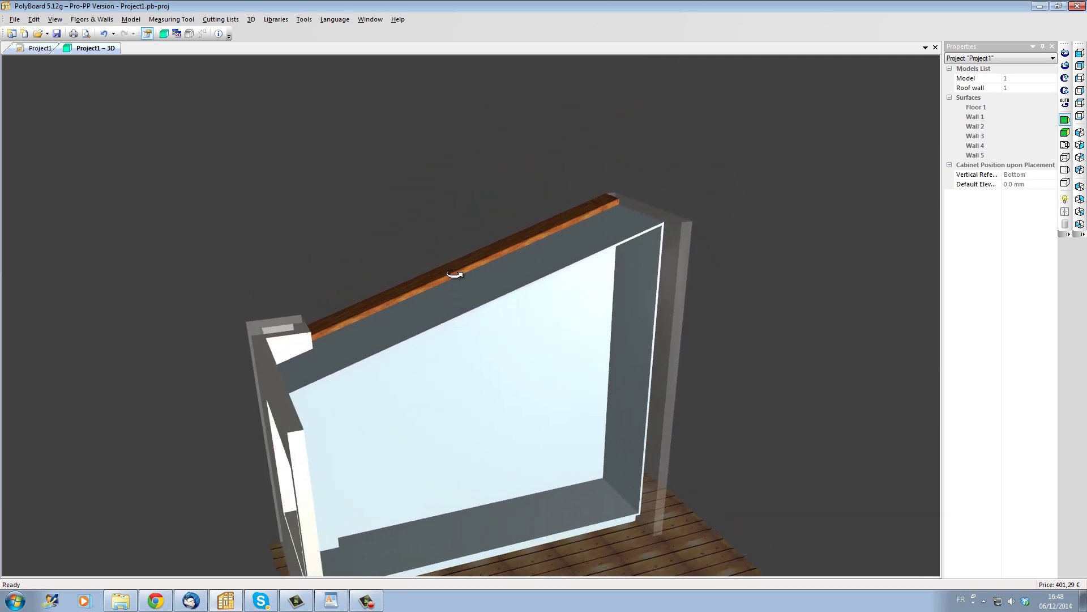
pyautogui.moveTo(517, 331); pyautogui.dragTo(481, 308)
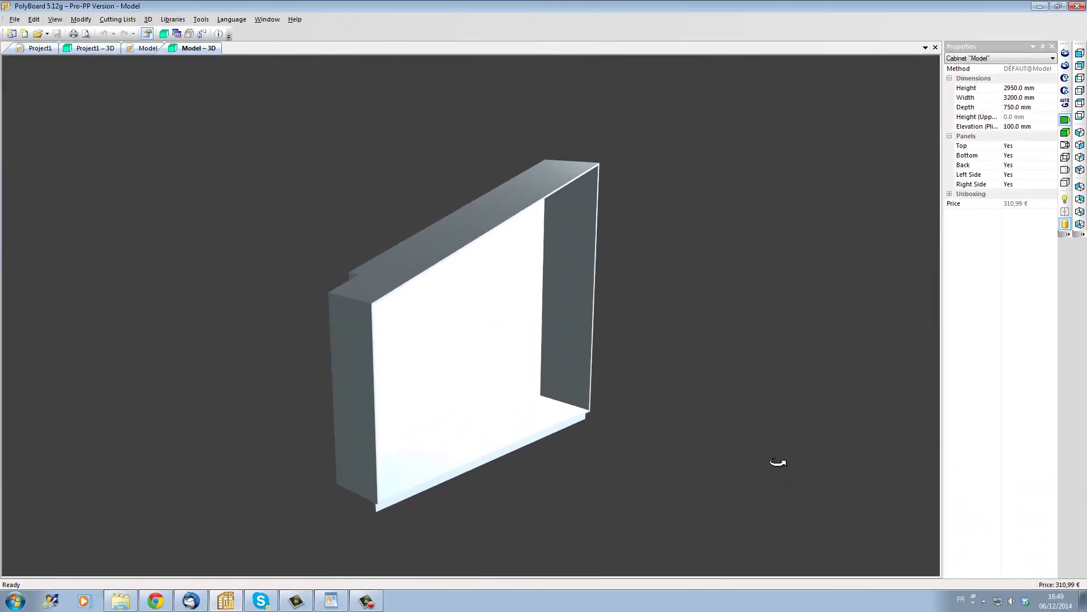
# Examine the cabinet model alone in 3D wireframe, looking at the corner notch, the panel joints and the plinth.
pyautogui.moveTo(778, 463); pyautogui.dragTo(569, 457)
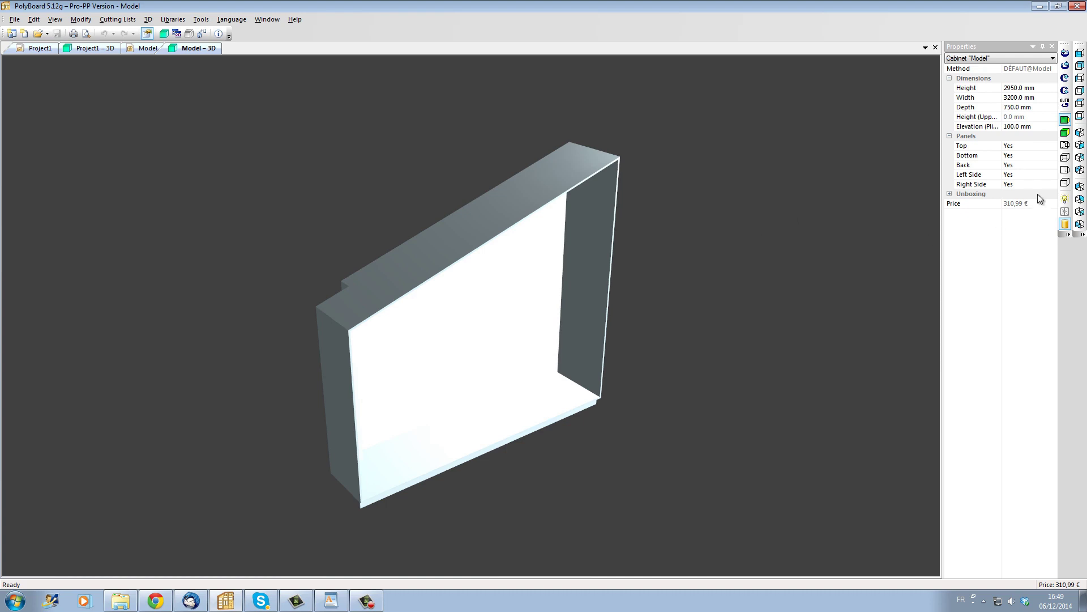
pyautogui.click(1065, 170)
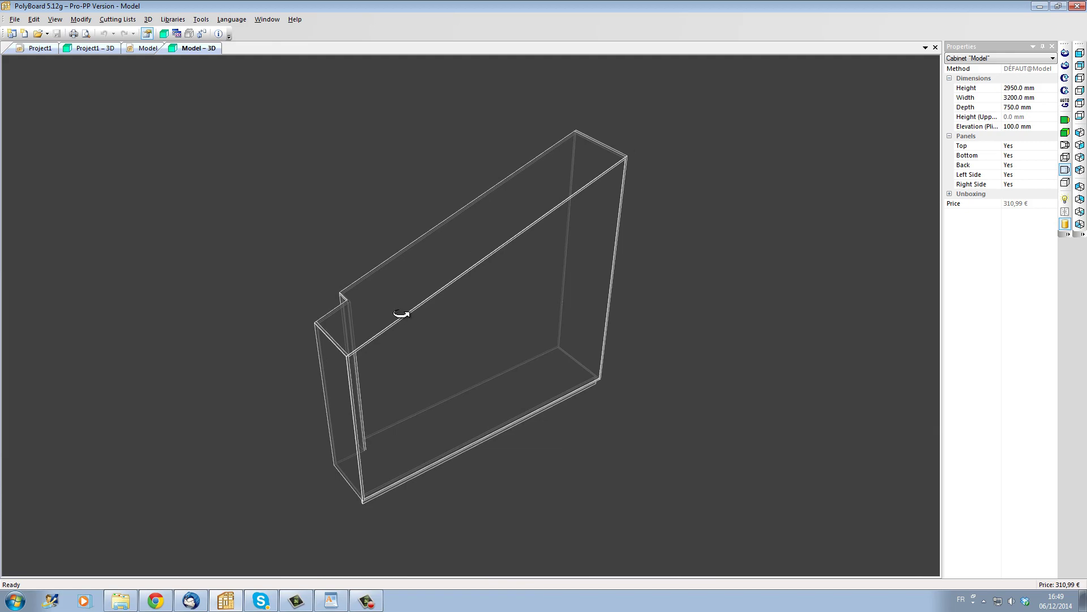
pyautogui.scroll(5, 401, 311)
pyautogui.scroll(-3, 590, 246)
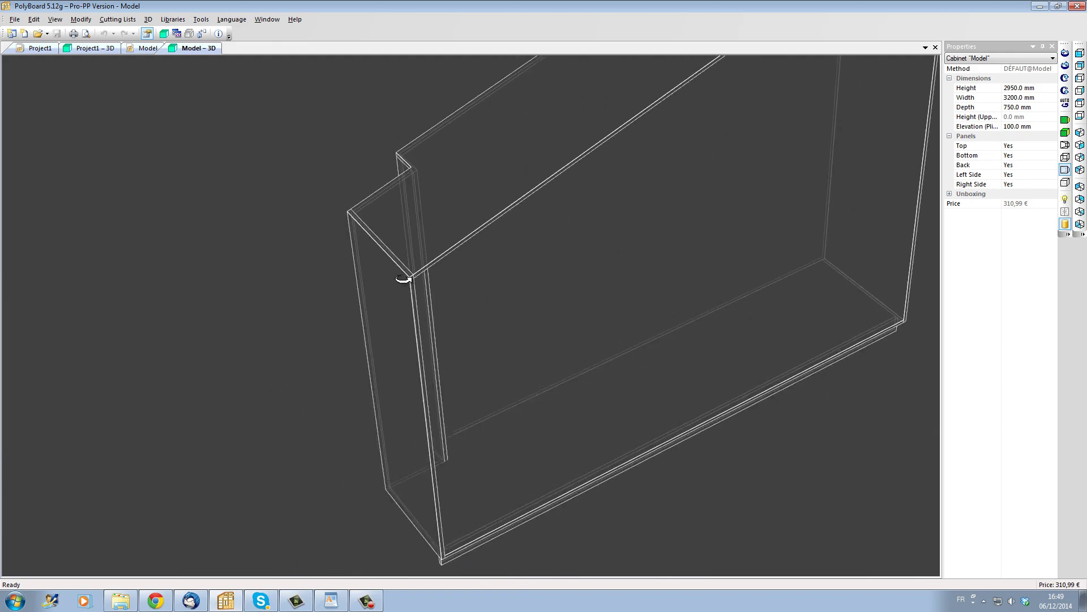
pyautogui.scroll(4, 402, 286)
pyautogui.moveTo(330, 181); pyautogui.dragTo(399, 258)
pyautogui.scroll(2, 526, 295)
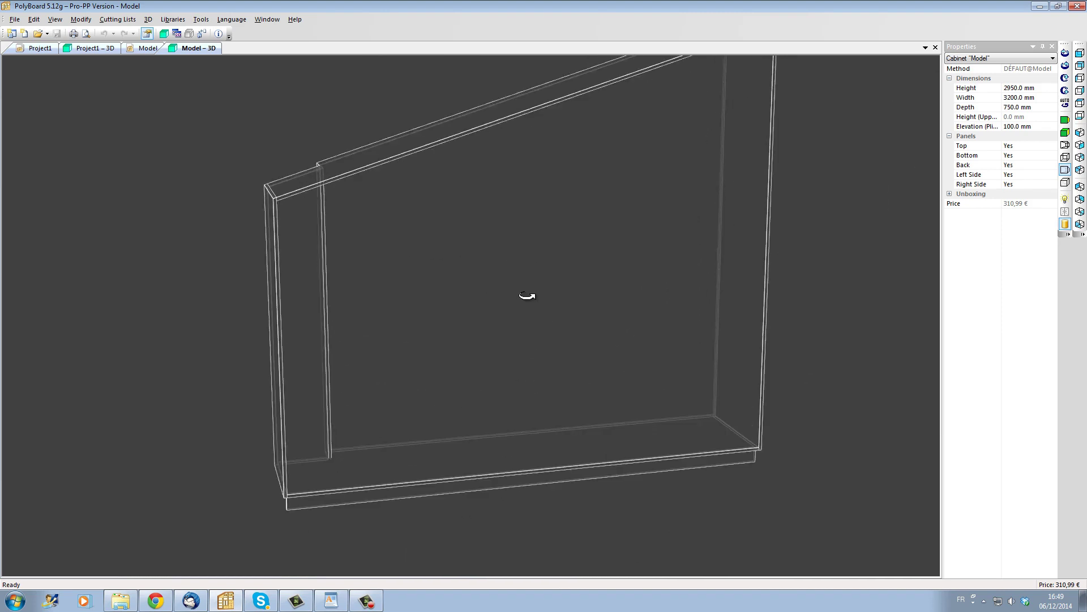
pyautogui.moveTo(461, 312); pyautogui.dragTo(481, 367)
pyautogui.scroll(-2, 482, 357)
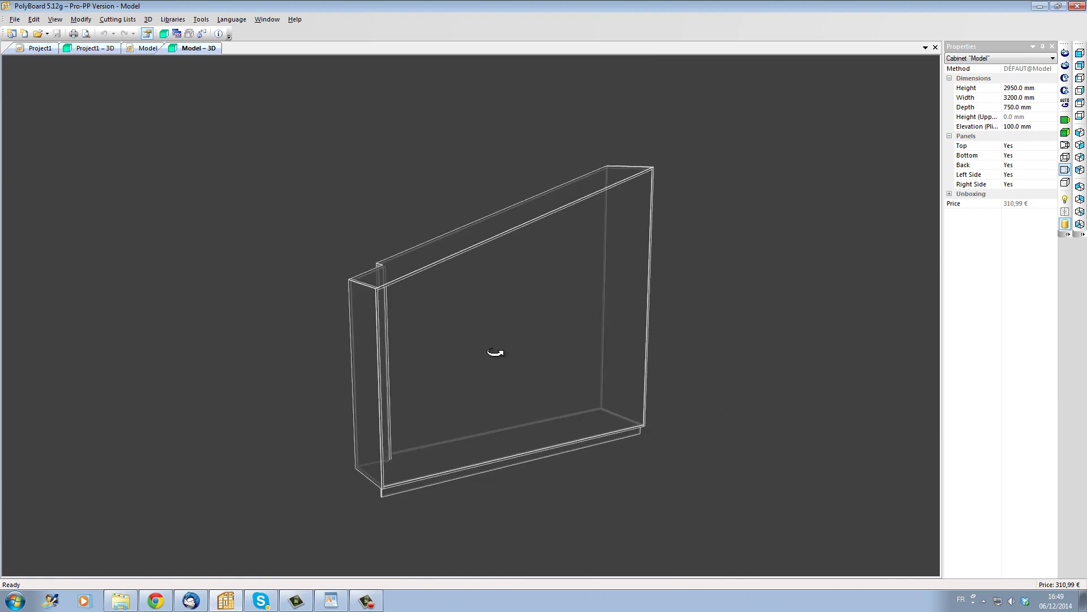
# Restore the shaded 3D display and apply the manufacturing method quick start 02 to the whole cabinet.
pyautogui.click(1065, 120)
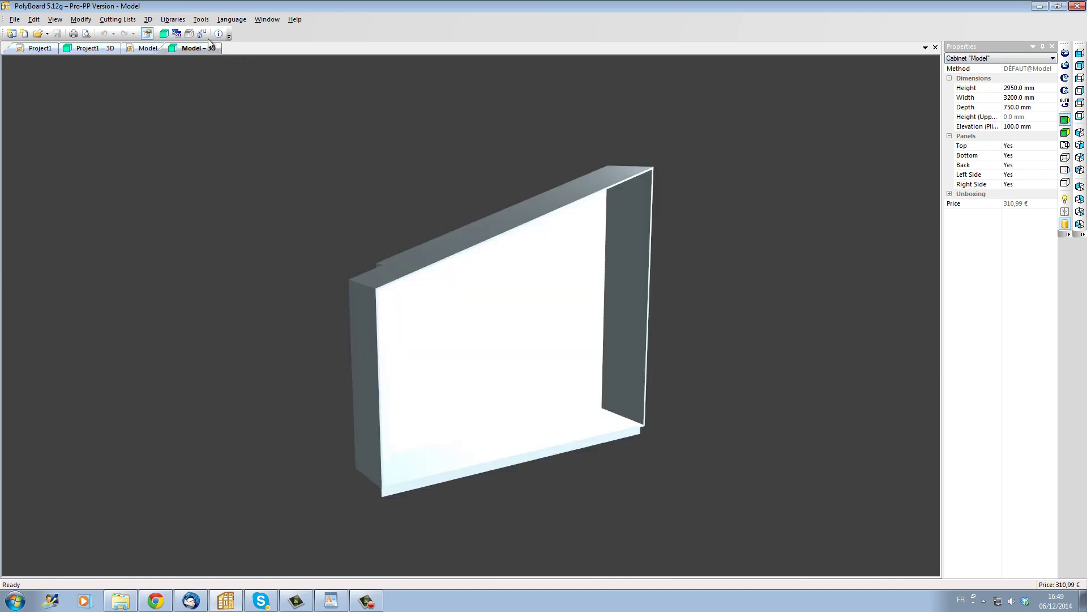
pyautogui.click(173, 19)
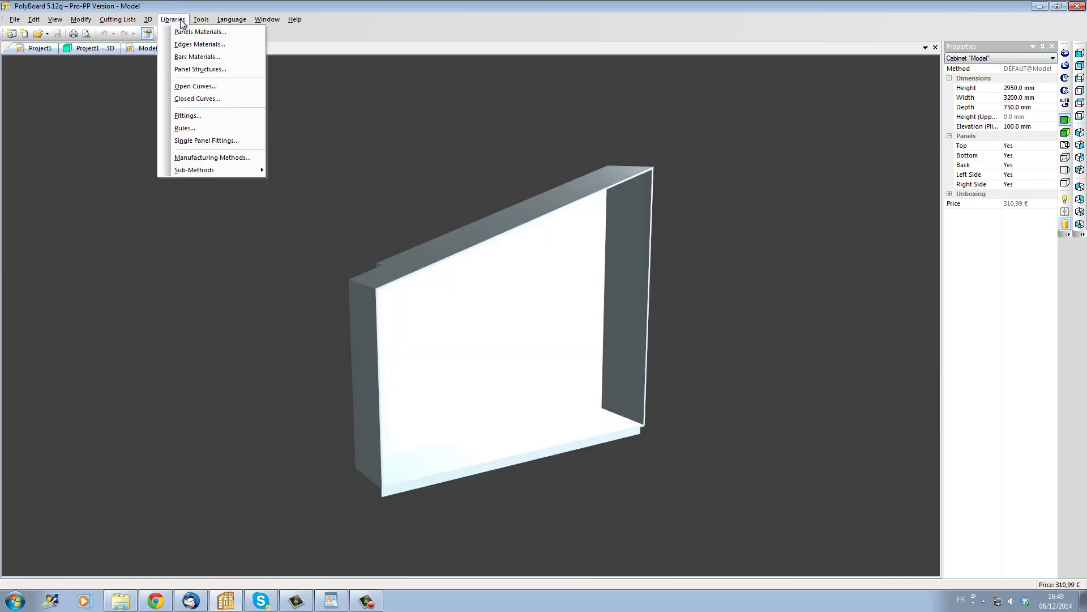
pyautogui.click(213, 157)
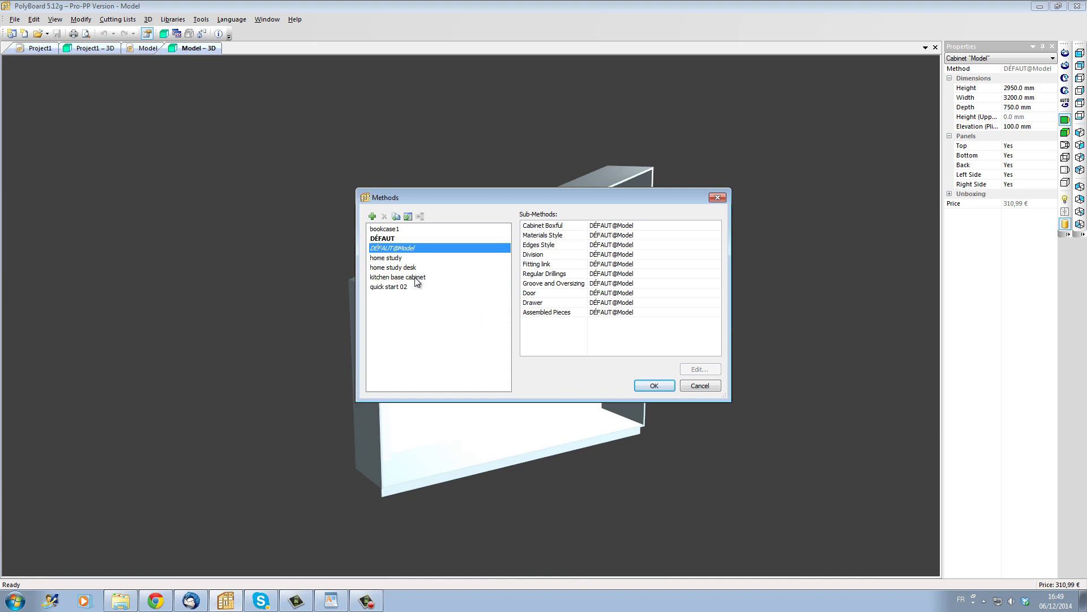
pyautogui.click(391, 287)
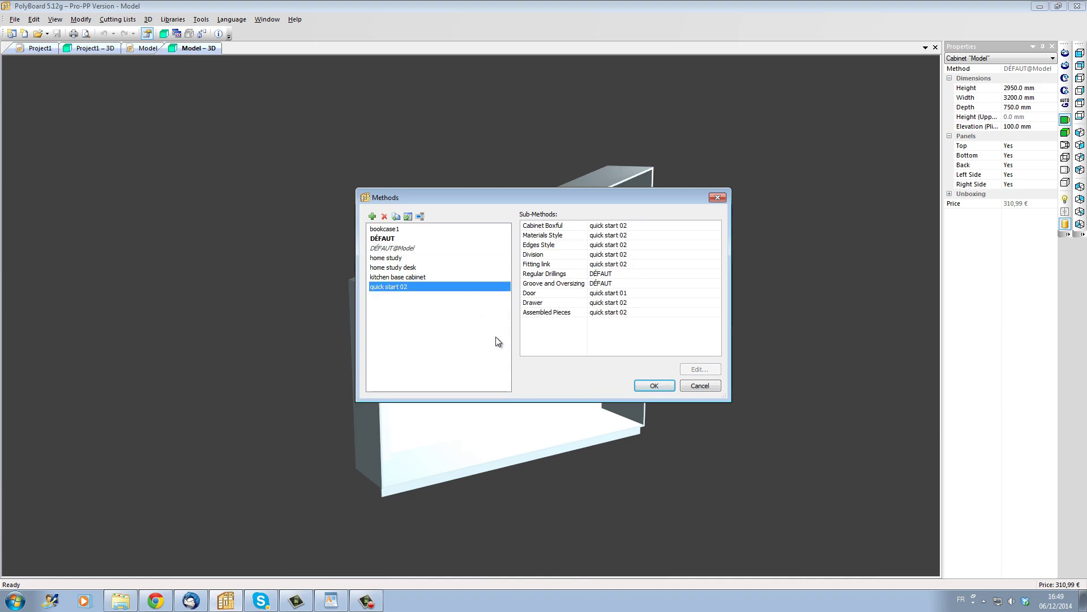
pyautogui.click(653, 388)
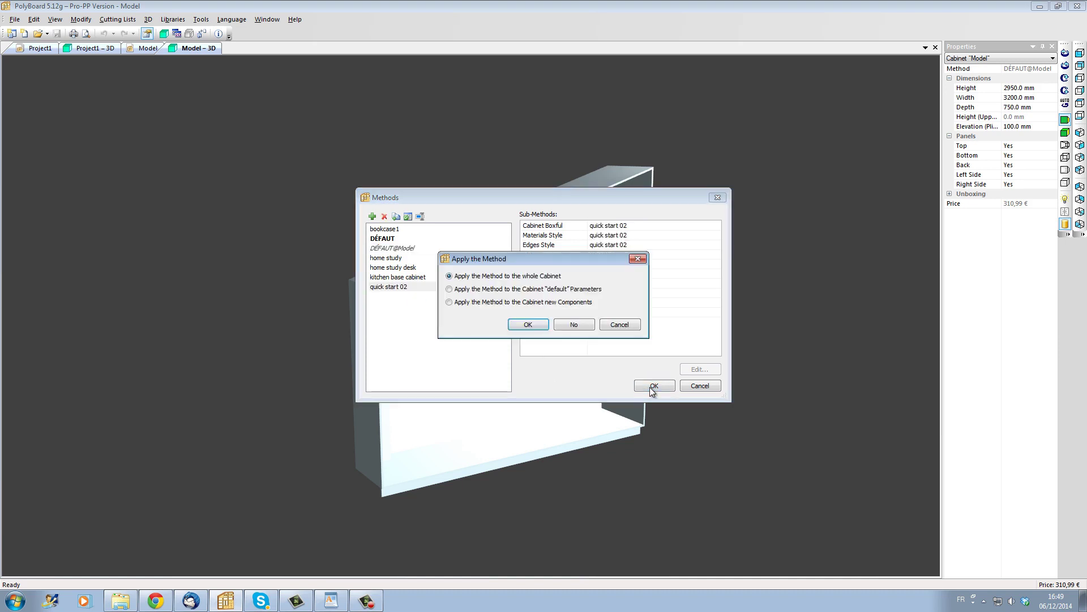
pyautogui.click(539, 323)
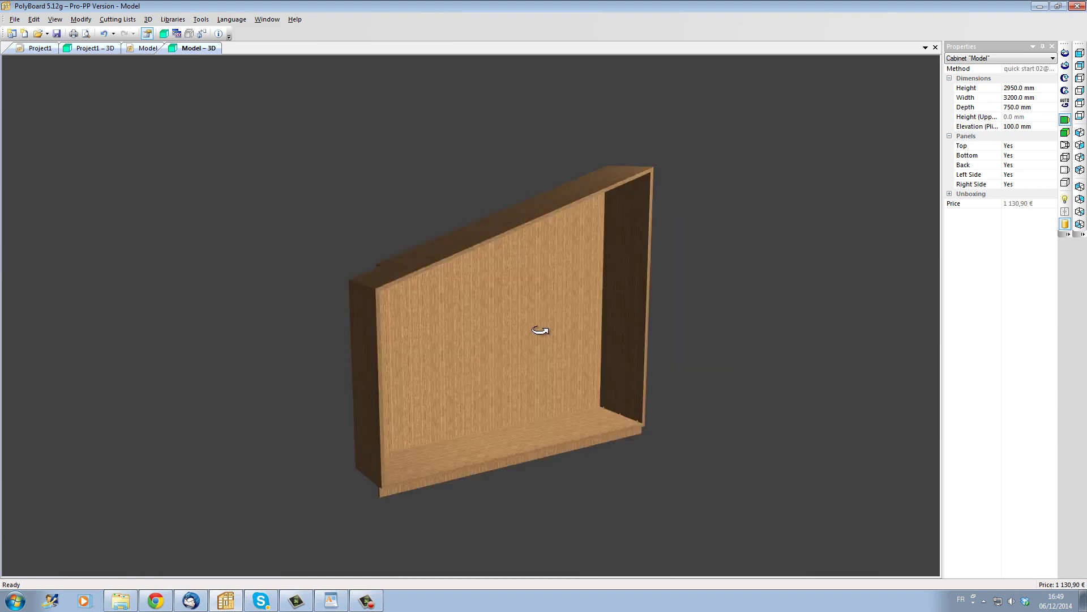
# Examine the cabinet with its new method in shaded and wireframe 3D, focusing on the fittings around the corner notch.
pyautogui.moveTo(538, 332); pyautogui.dragTo(610, 407)
pyautogui.moveTo(672, 379); pyautogui.dragTo(514, 328)
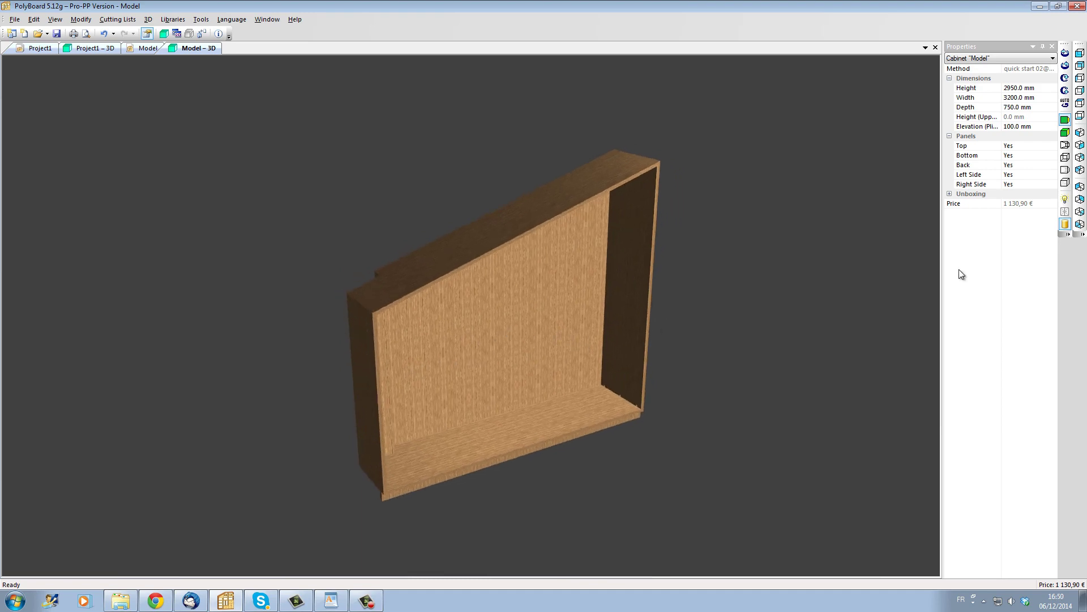
pyautogui.click(1066, 170)
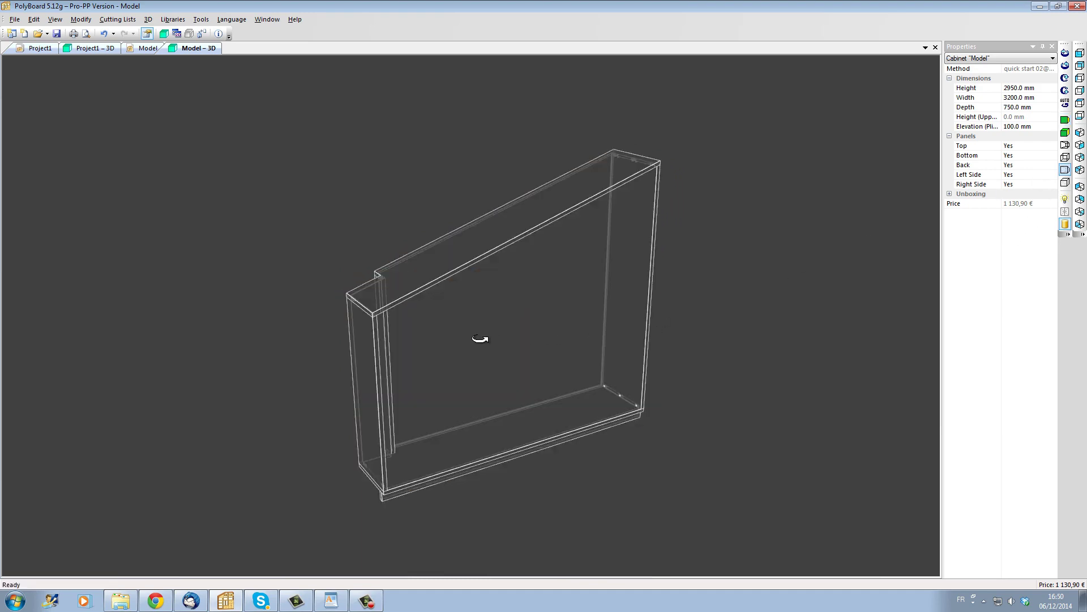
pyautogui.moveTo(481, 337); pyautogui.dragTo(458, 321)
pyautogui.scroll(6, 376, 329)
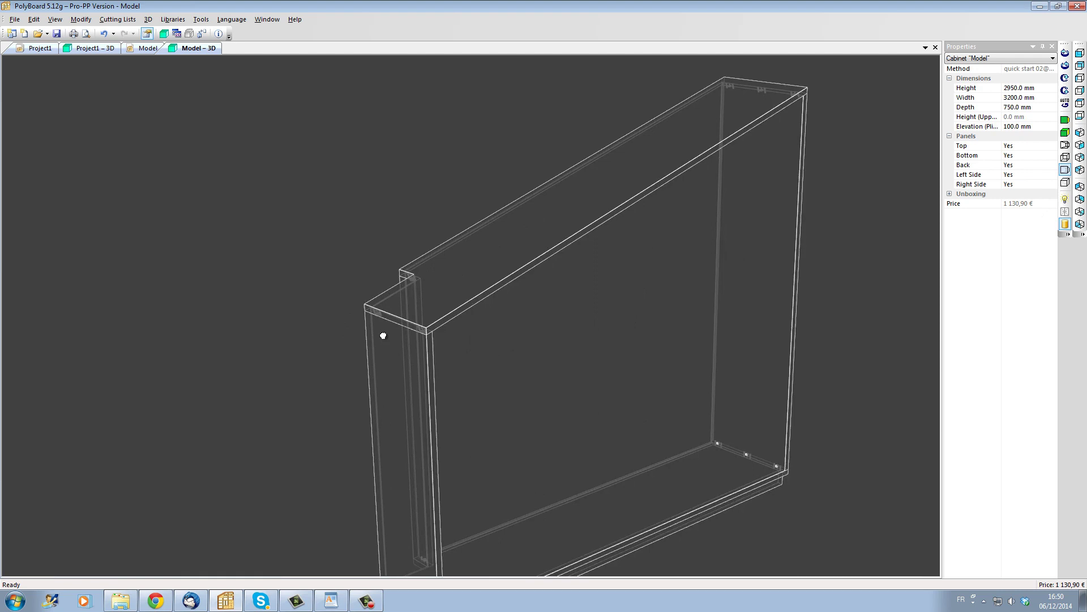
pyautogui.moveTo(443, 378); pyautogui.dragTo(413, 360)
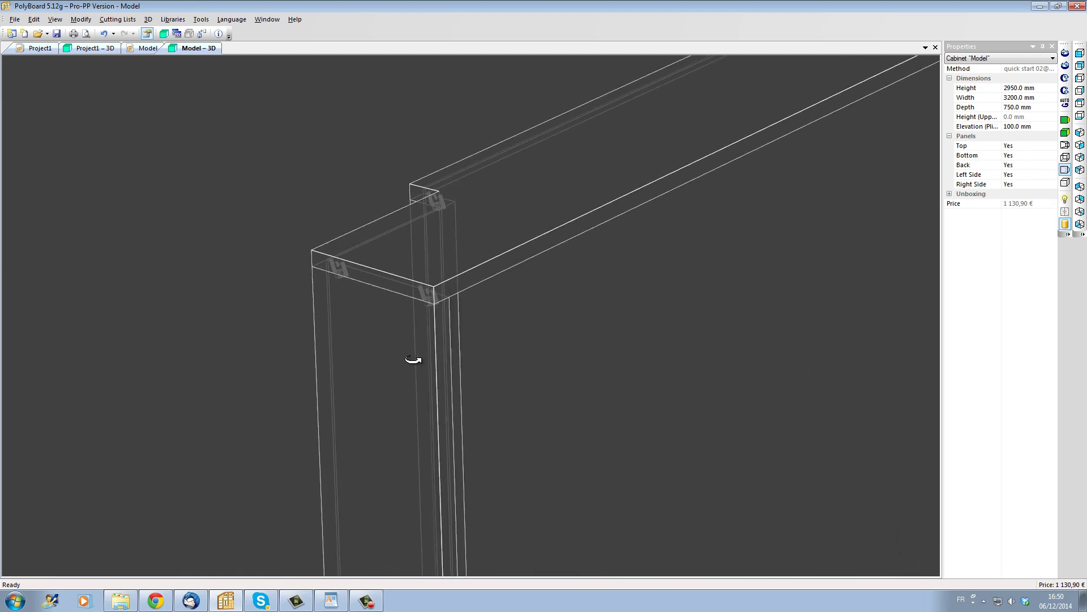
# Examine the fittings at the cabinet's lower right corner in 3D wireframe, comparing them with the whole carcass.
pyautogui.scroll(-5, 414, 360)
pyautogui.scroll(4, 663, 472)
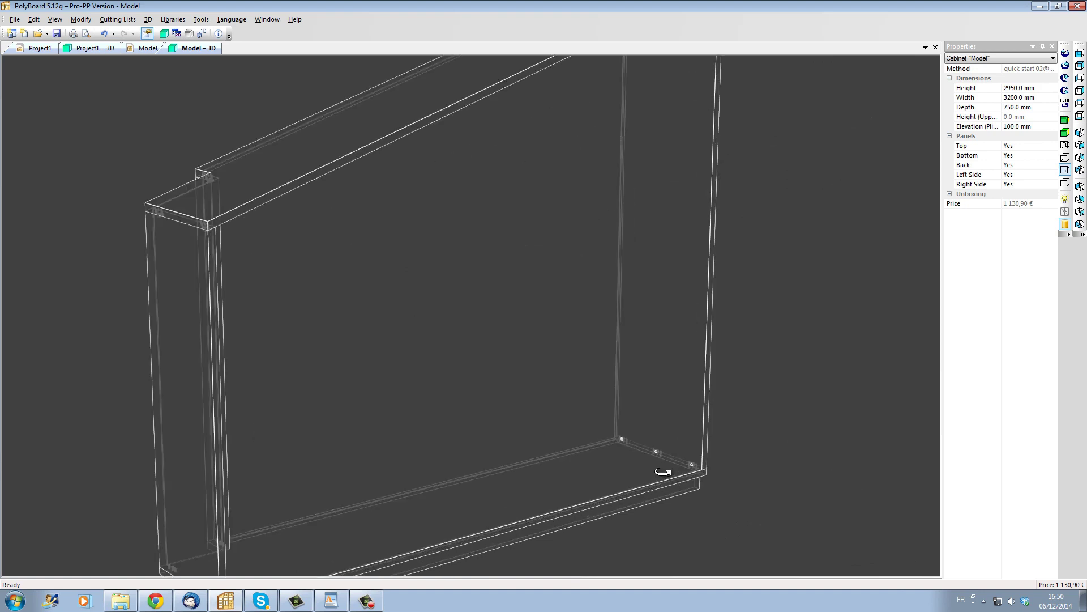
pyautogui.scroll(4, 663, 472)
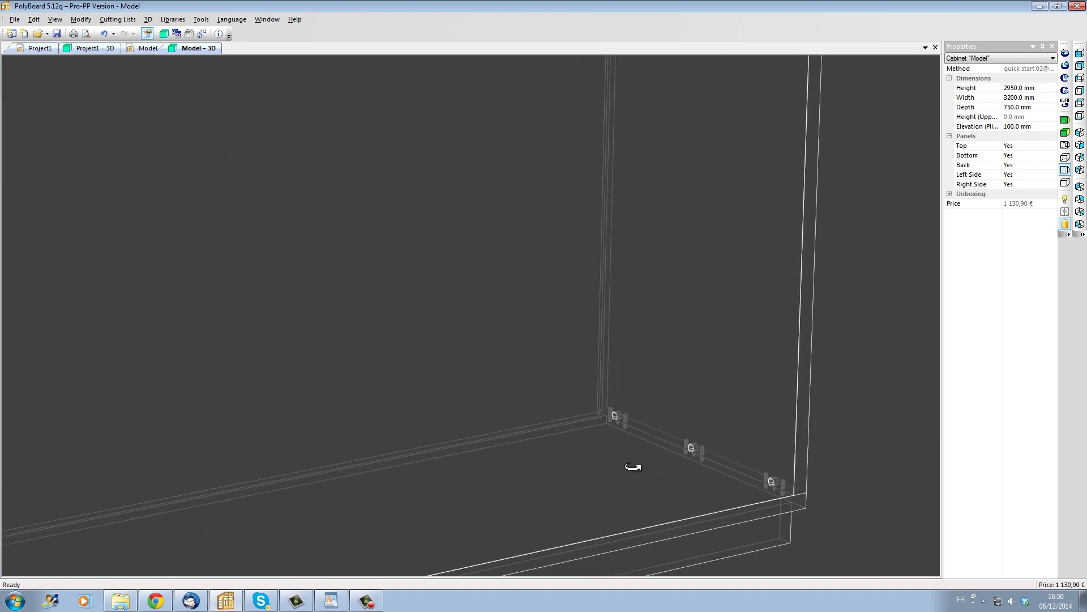
pyautogui.scroll(-5, 633, 466)
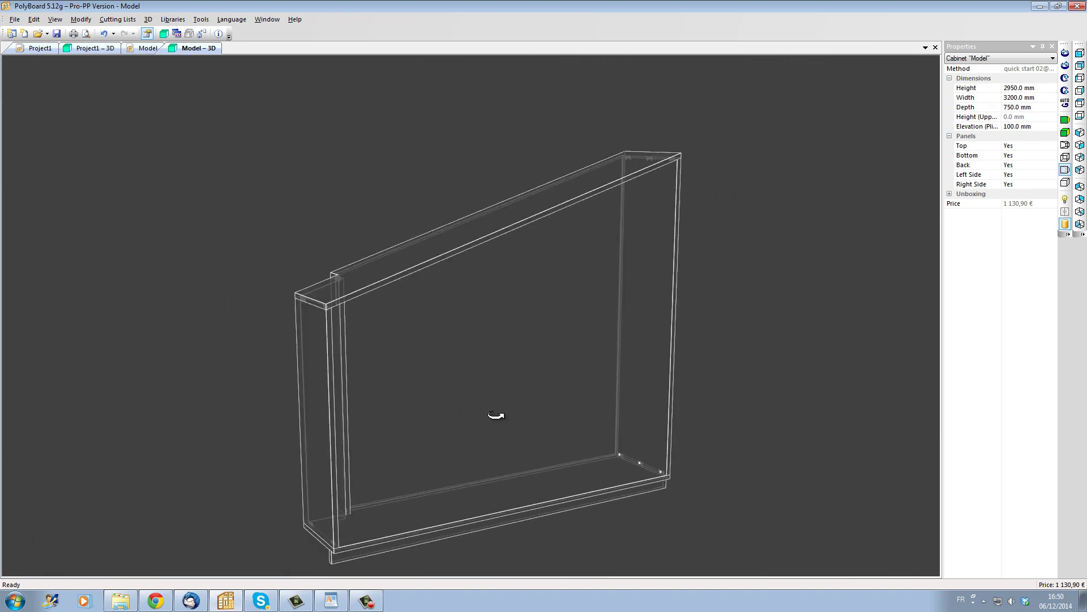
pyautogui.moveTo(496, 415)
pyautogui.mouseDown()
pyautogui.moveTo(510, 447)
pyautogui.moveTo(437, 442)
pyautogui.moveTo(498, 432)
pyautogui.mouseUp()
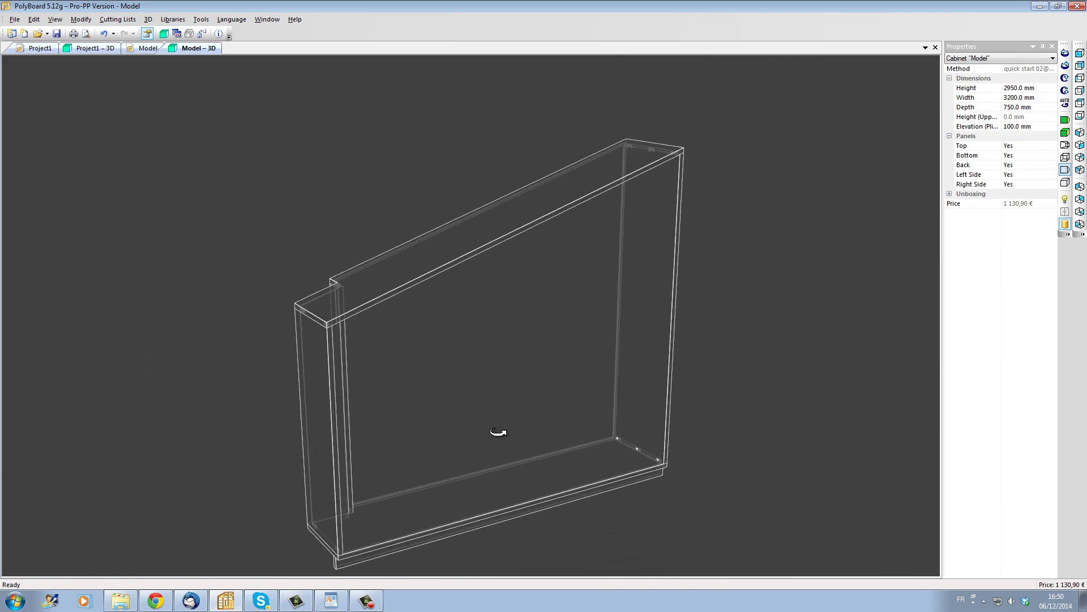
# Restore the shaded display and check the cabinet's fit beside the window wall in the project's 3D view.
pyautogui.click(1065, 119)
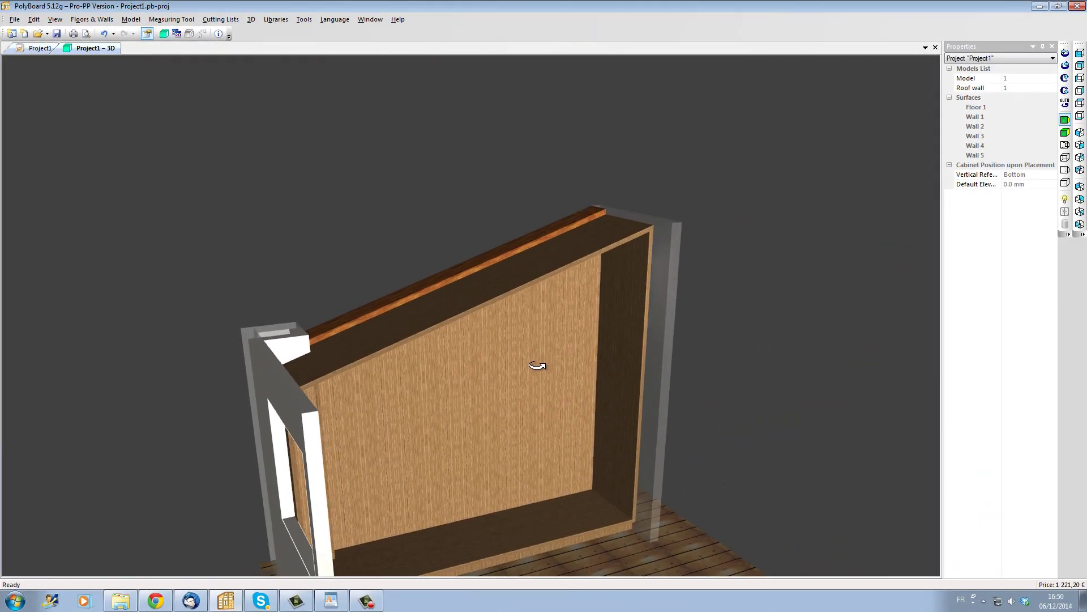
pyautogui.moveTo(529, 366); pyautogui.dragTo(286, 355)
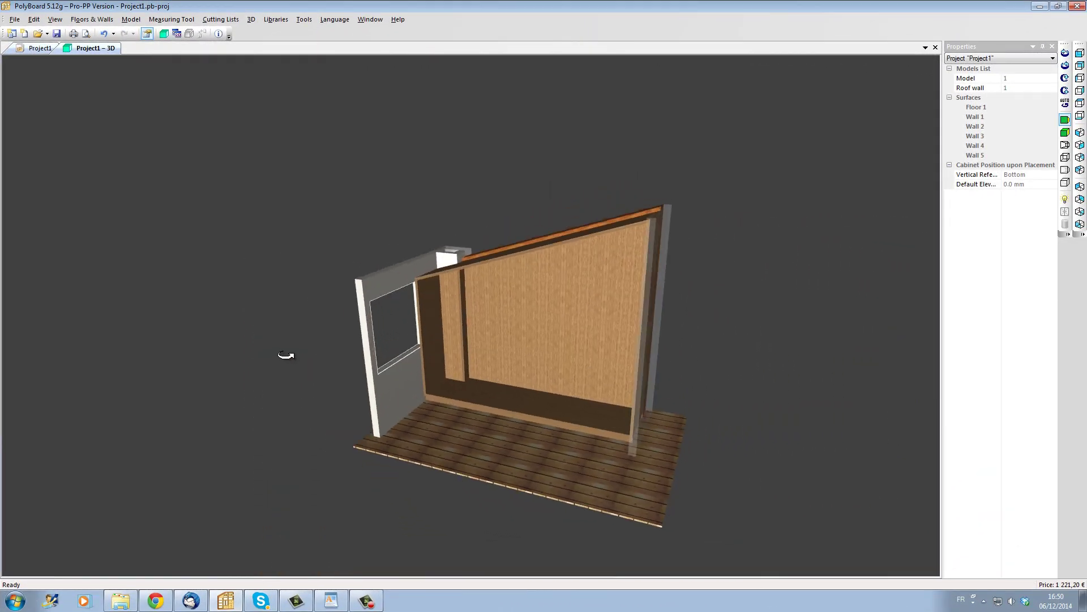
pyautogui.scroll(5, 417, 325)
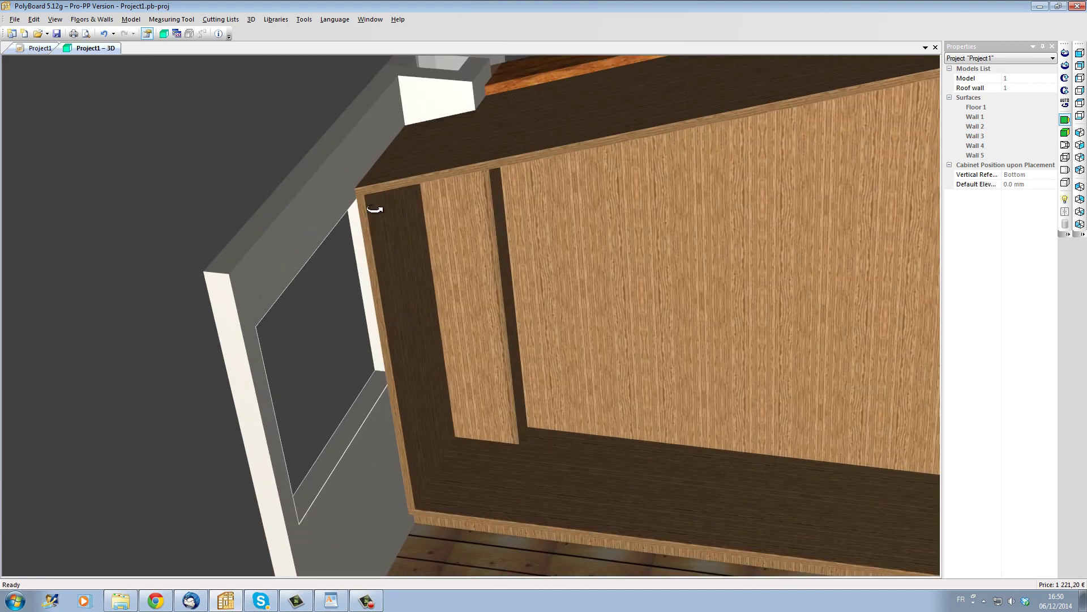
pyautogui.moveTo(369, 365); pyautogui.dragTo(378, 311)
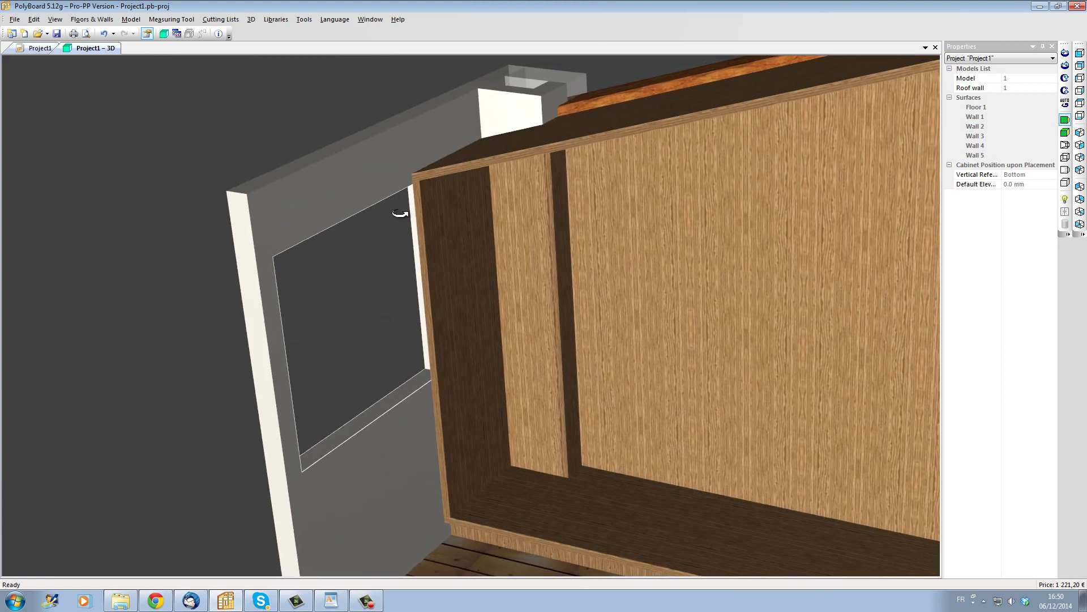
# Measure in the project plan the distance from the back wall to the near edge of the side wall's window opening.
pyautogui.click(41, 49)
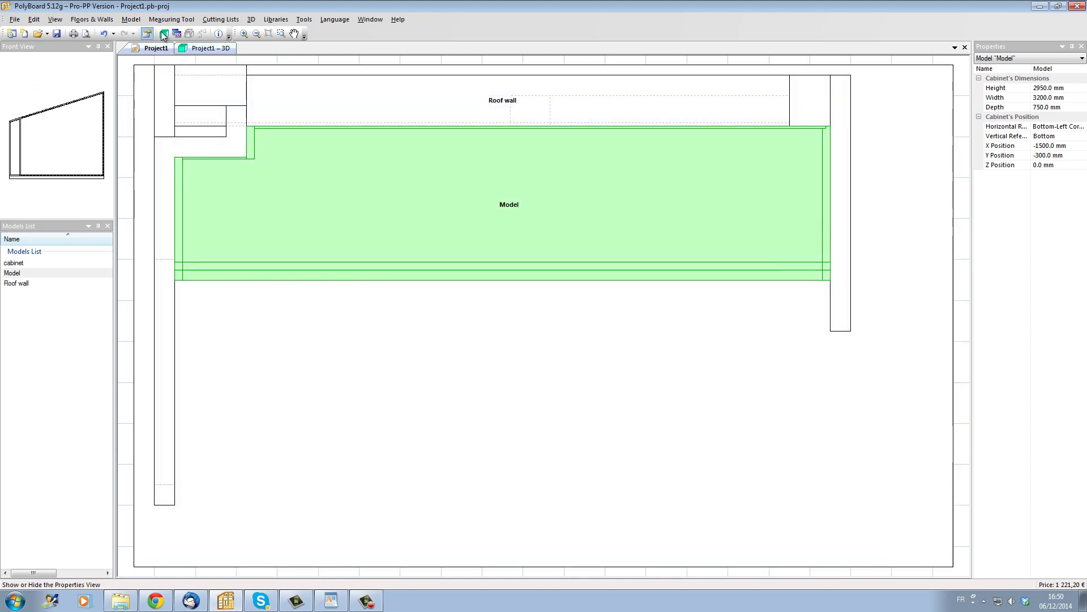
pyautogui.click(172, 19)
pyautogui.click(182, 57)
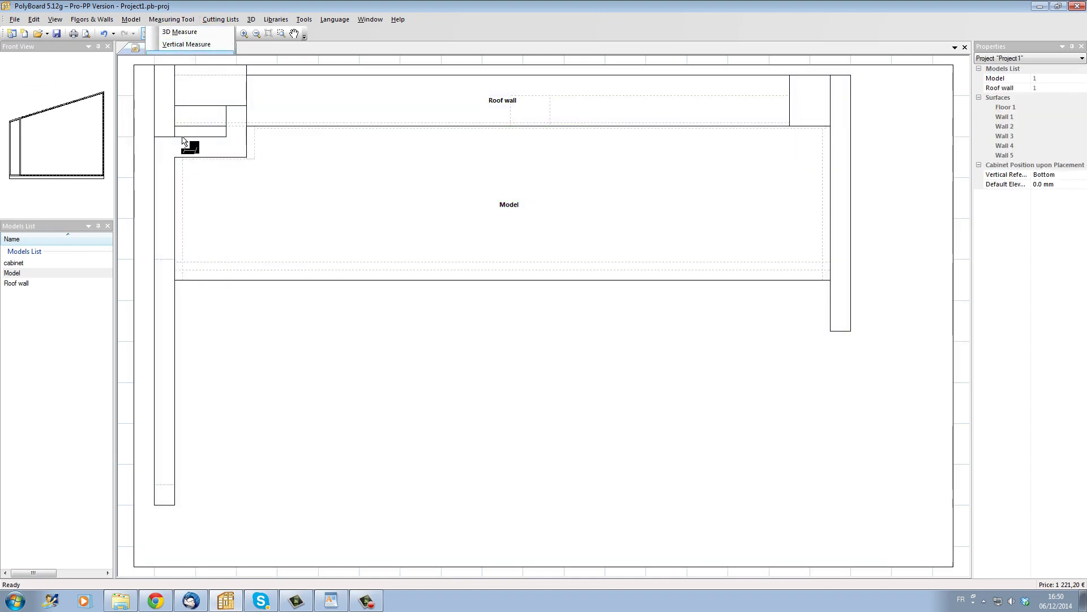
pyautogui.click(188, 126)
pyautogui.click(183, 136)
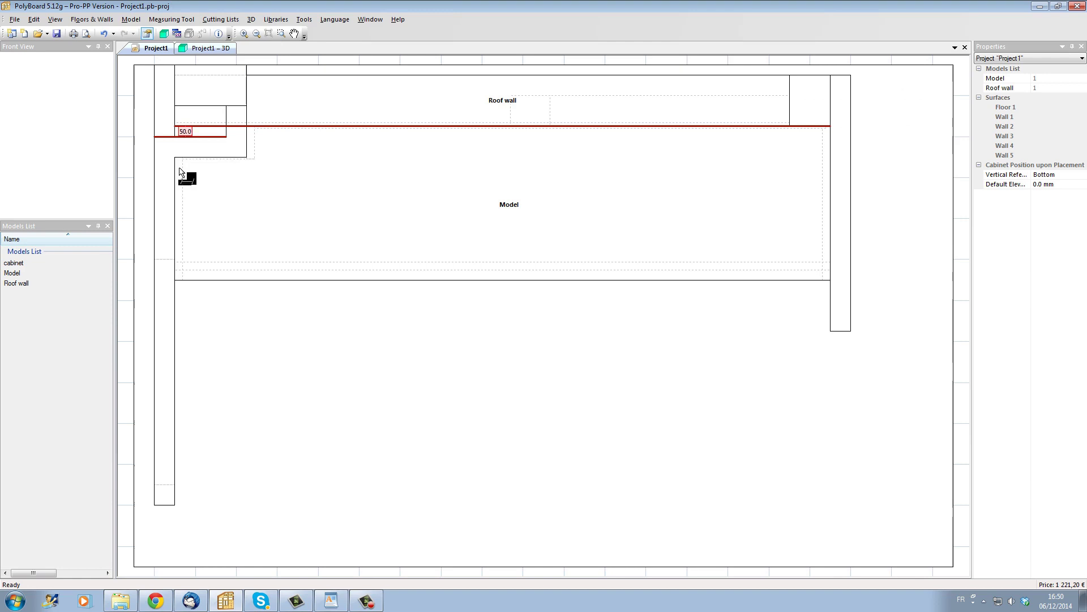
pyautogui.click(173, 259)
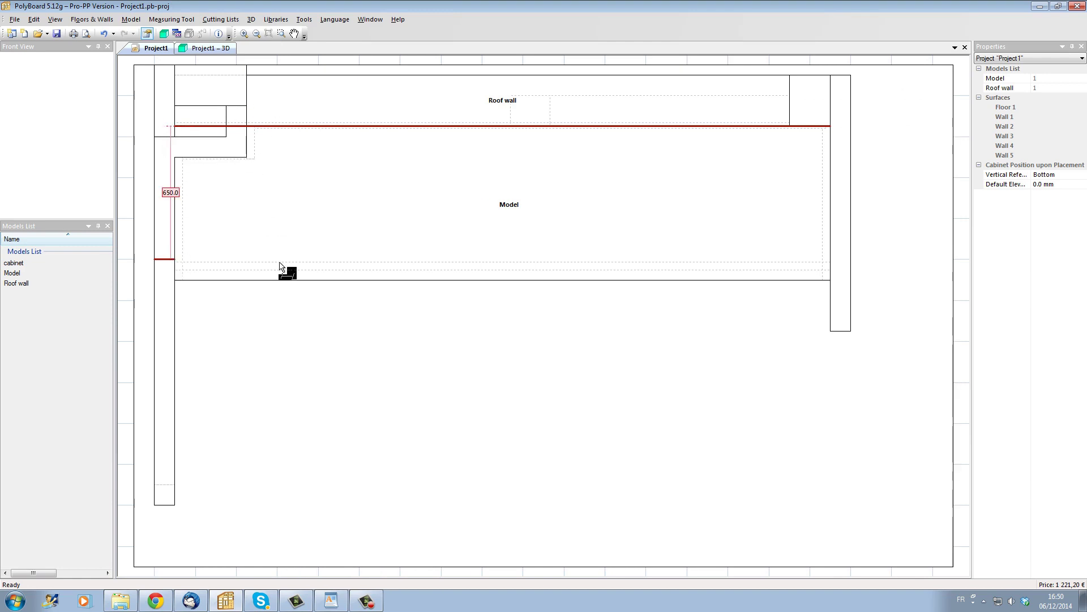
pyautogui.rightClick(309, 346)
pyautogui.click(348, 347)
# Set the cabinet's depth to 500 mm and move it back against the rear wall, at Y position -50 mm.
pyautogui.click(384, 261)
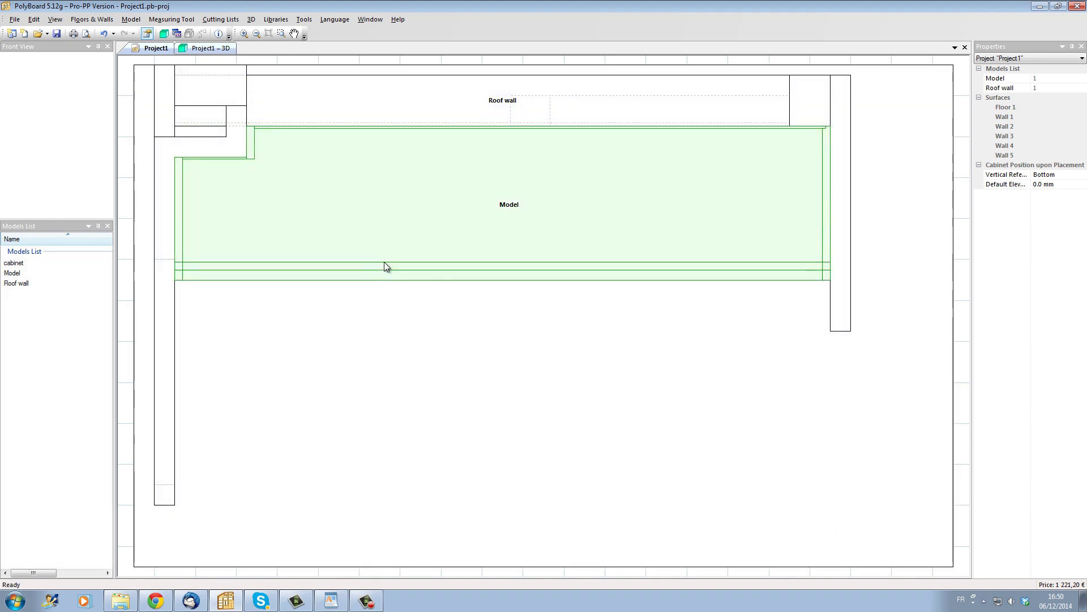
pyautogui.click(1038, 107)
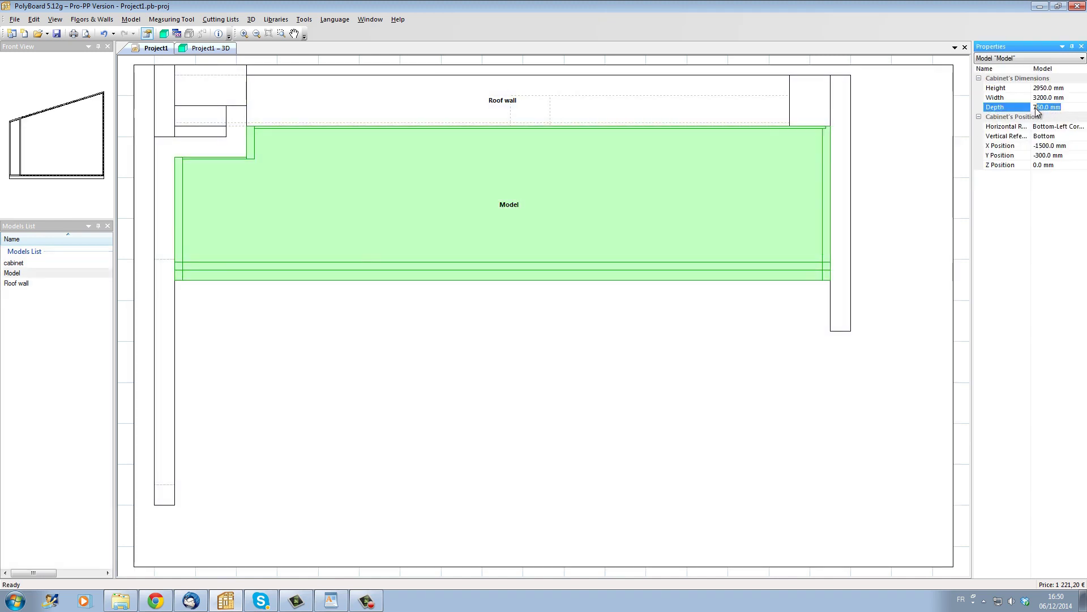
pyautogui.write('500')
pyautogui.press('Return')
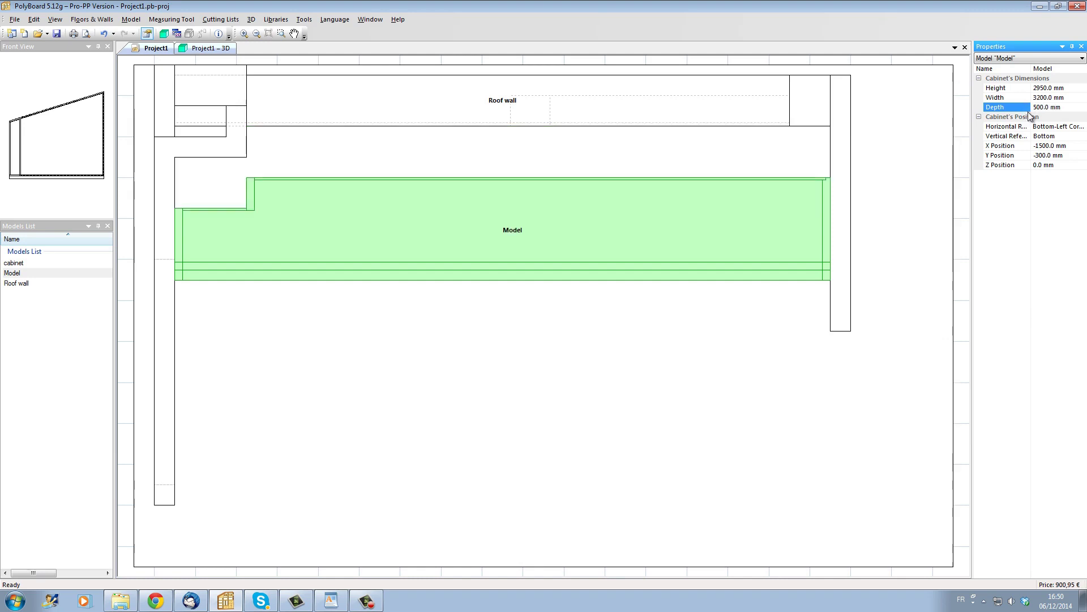
pyautogui.moveTo(371, 233); pyautogui.dragTo(366, 172)
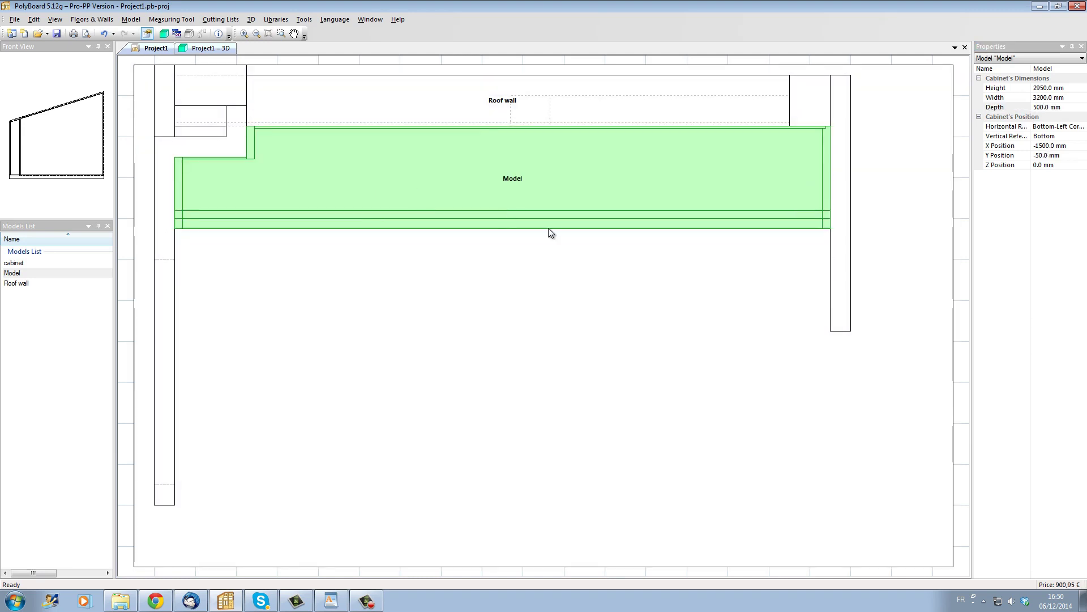
# Check in the project's 3D view that the shallower cabinet clears the window, and return to the plan.
pyautogui.click(211, 48)
pyautogui.moveTo(419, 282); pyautogui.dragTo(468, 313)
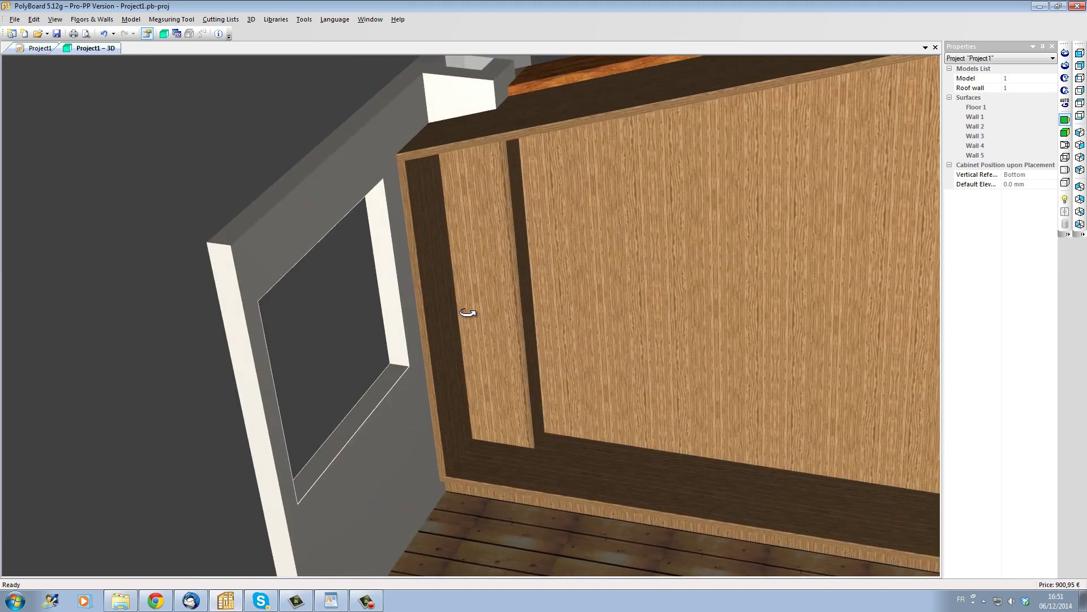
pyautogui.click(37, 51)
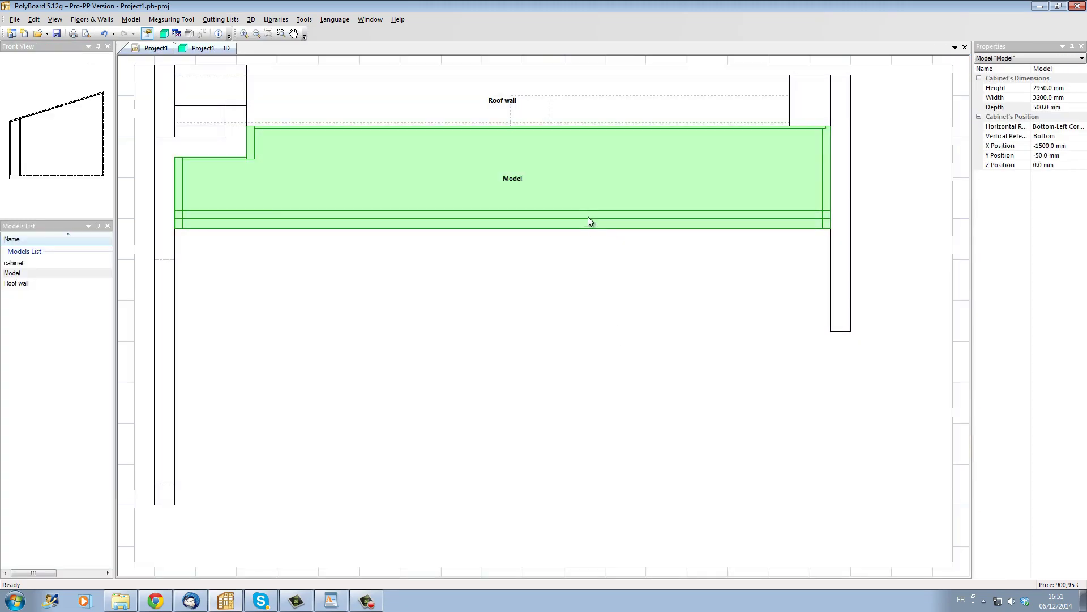
# Open the cabinet for editing and add one fixed shelf across its interior, 800 mm from the bottom.
pyautogui.doubleClick(588, 217)
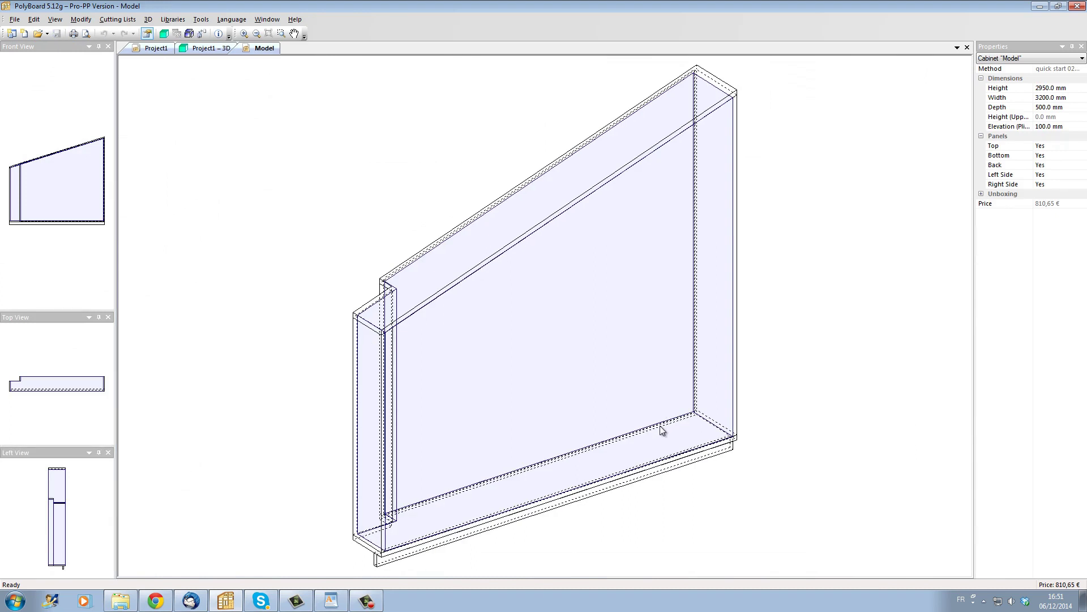
pyautogui.click(494, 384)
pyautogui.rightClick(494, 384)
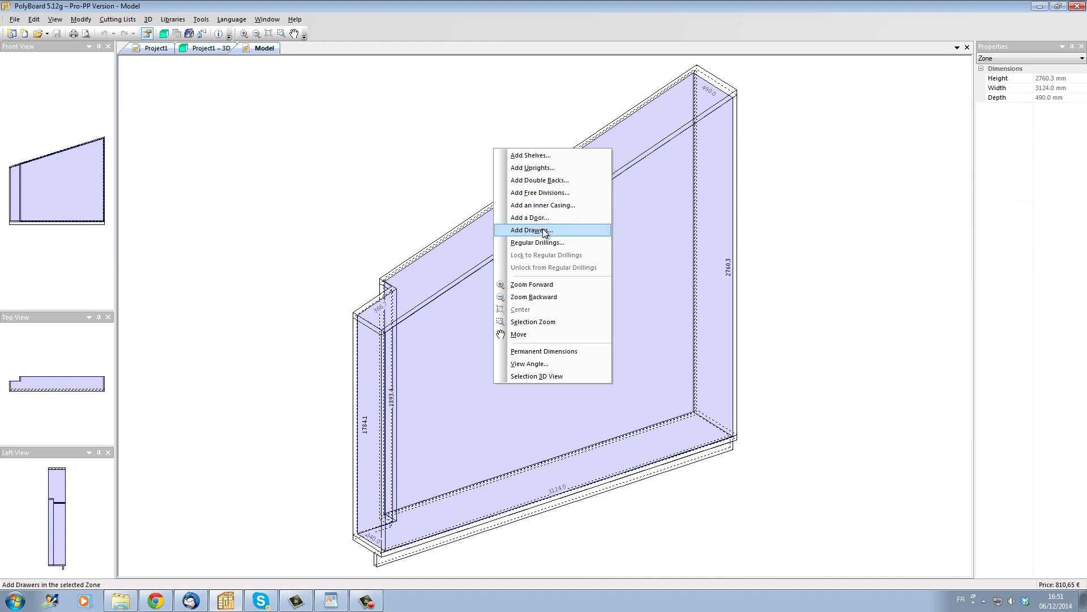
pyautogui.click(530, 158)
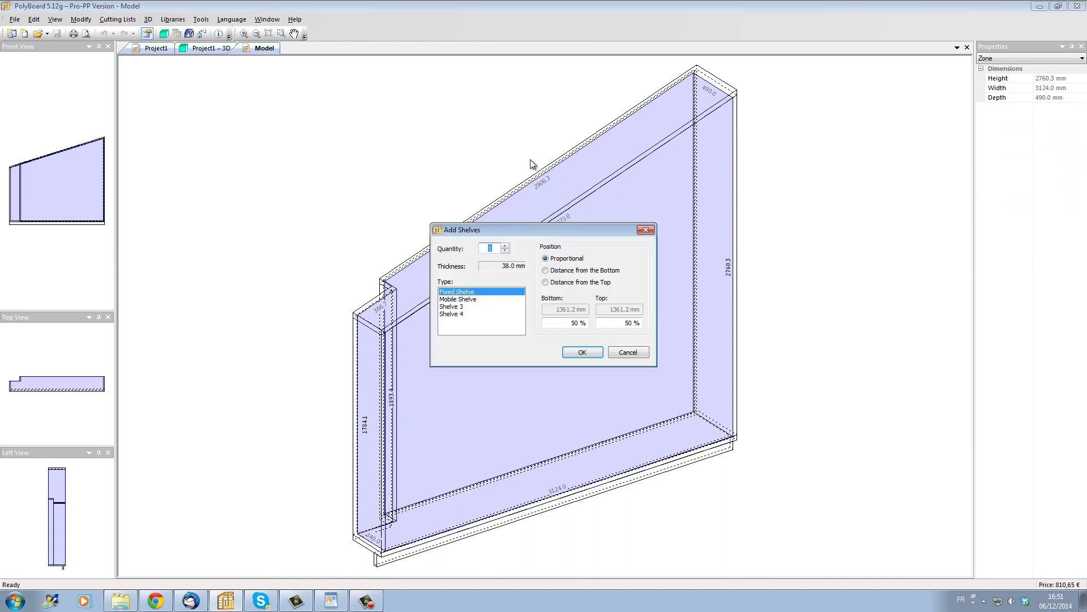
pyautogui.click(552, 270)
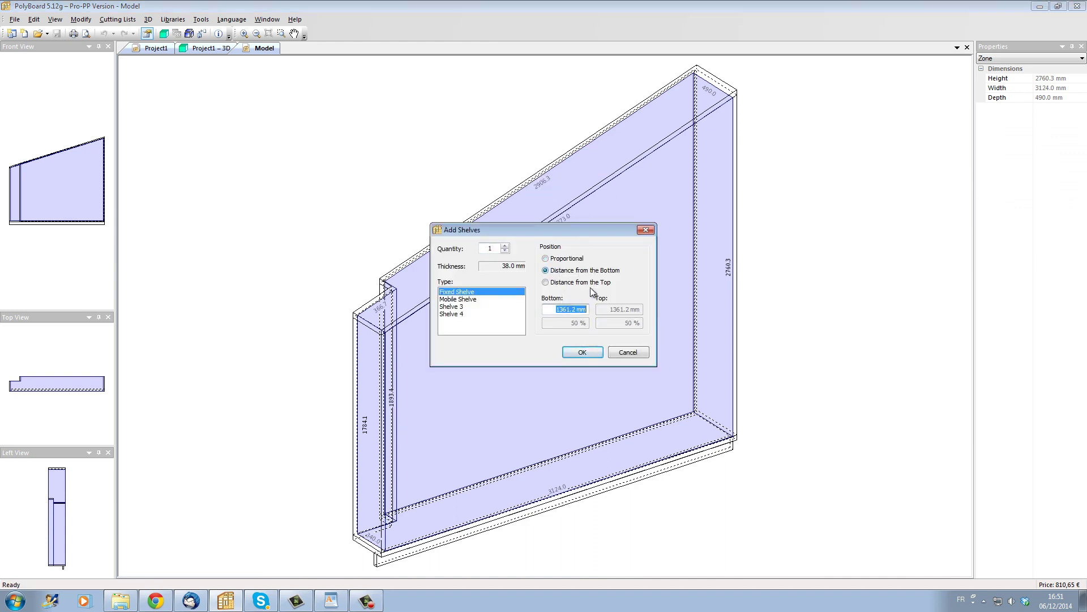
pyautogui.write('800')
pyautogui.press('Return')
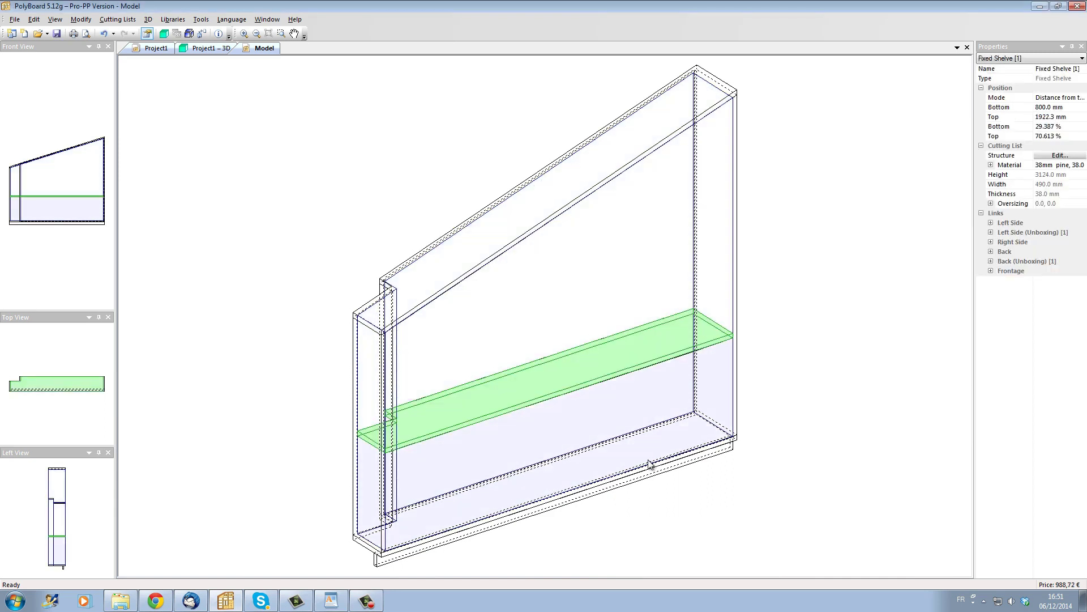
# Divide the zone below the fixed shelf with three equidistant vertical divisions.
pyautogui.click(590, 424)
pyautogui.rightClick(590, 423)
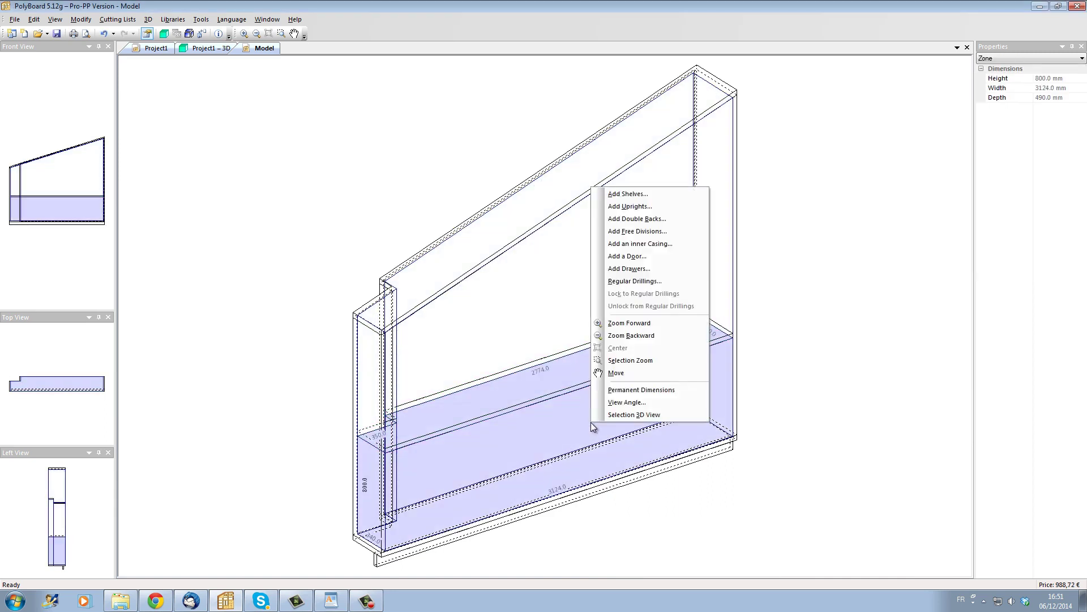
pyautogui.click(634, 206)
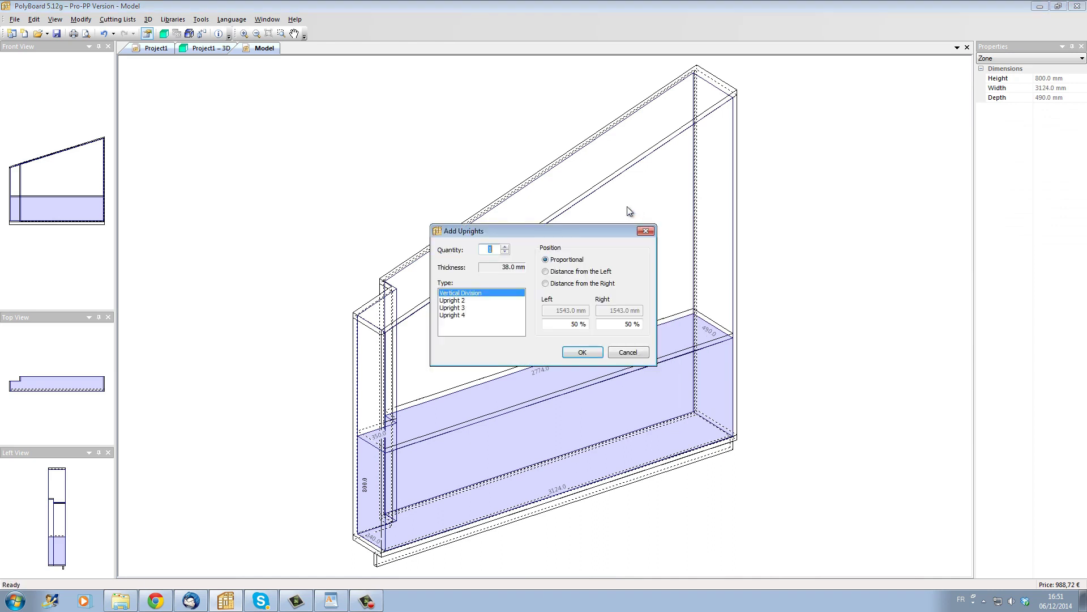
pyautogui.click(504, 246)
pyautogui.click(504, 247)
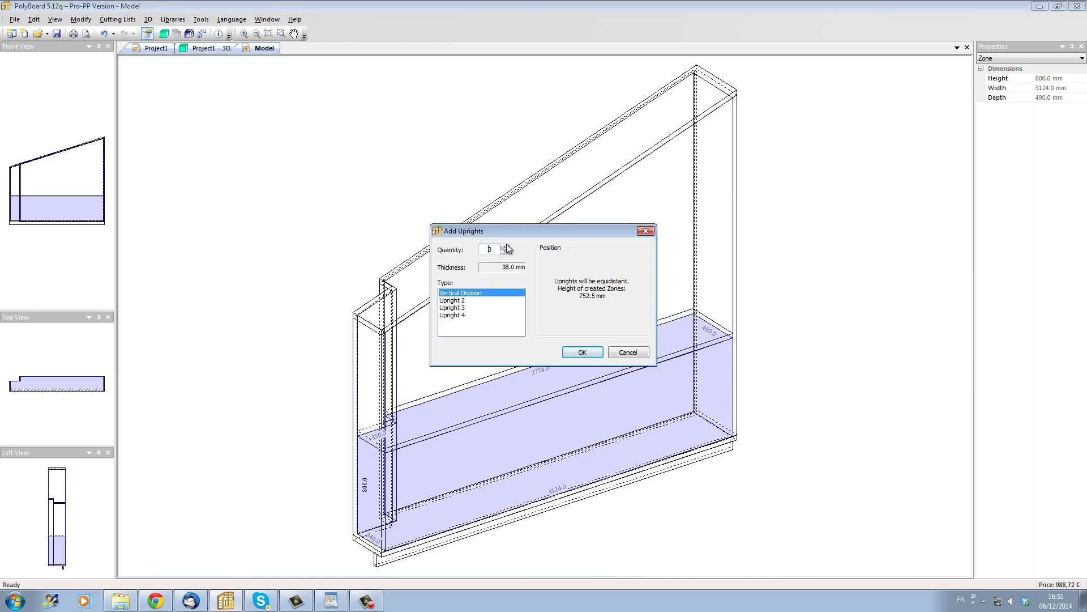
pyautogui.click(587, 351)
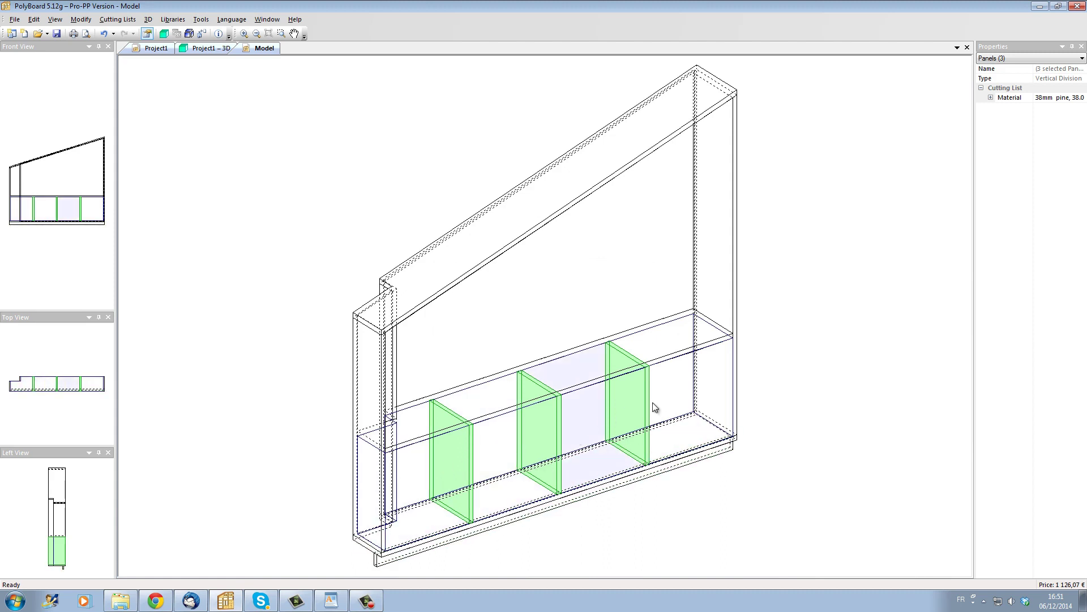
# Add an Applied Global double door to the third lower compartment from the left.
pyautogui.click(603, 412)
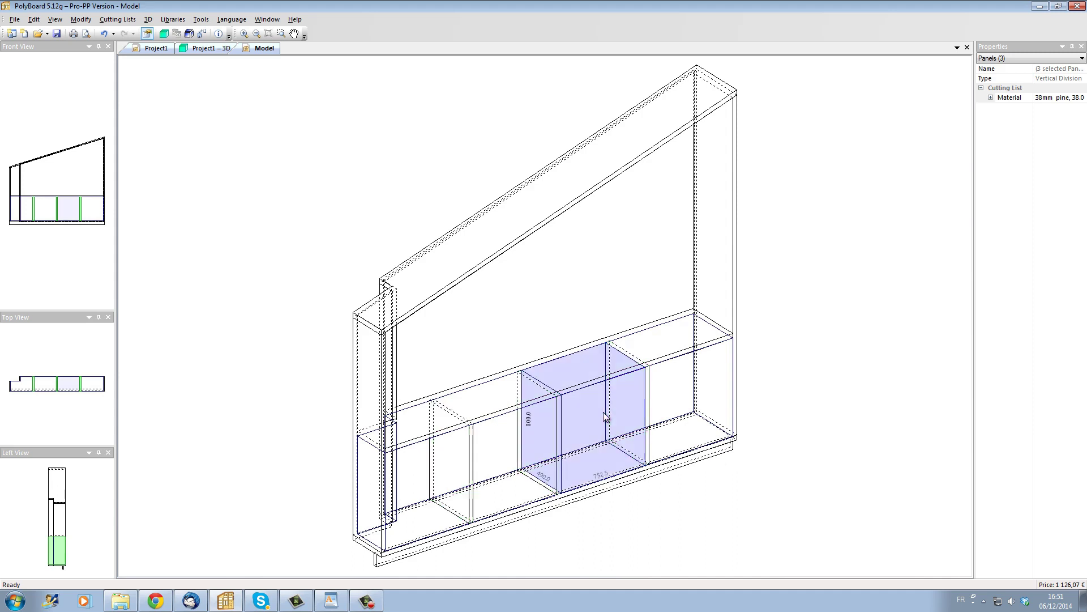
pyautogui.rightClick(603, 413)
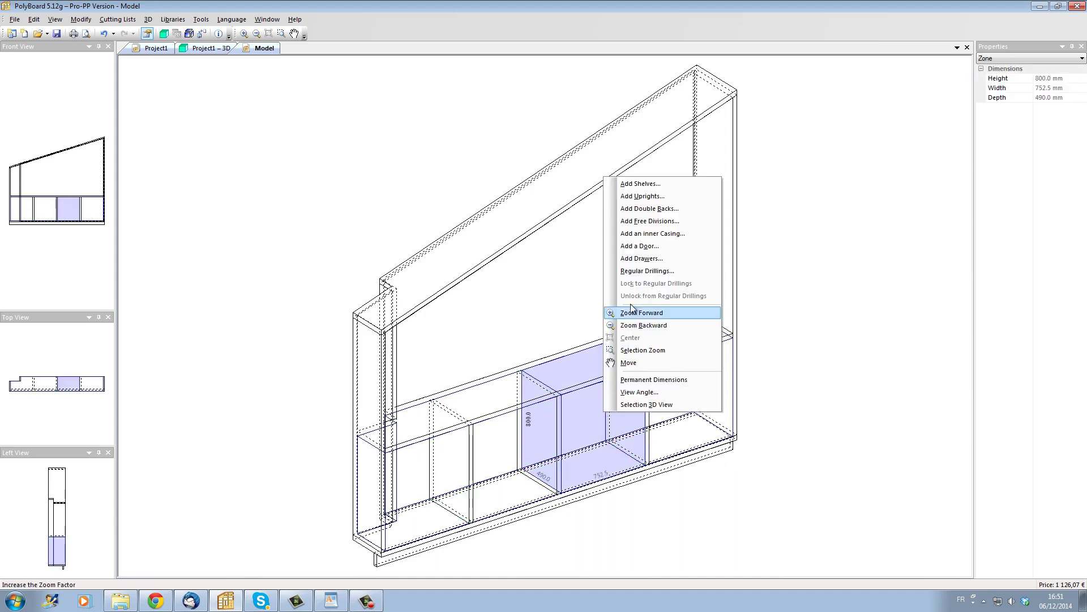
pyautogui.click(638, 247)
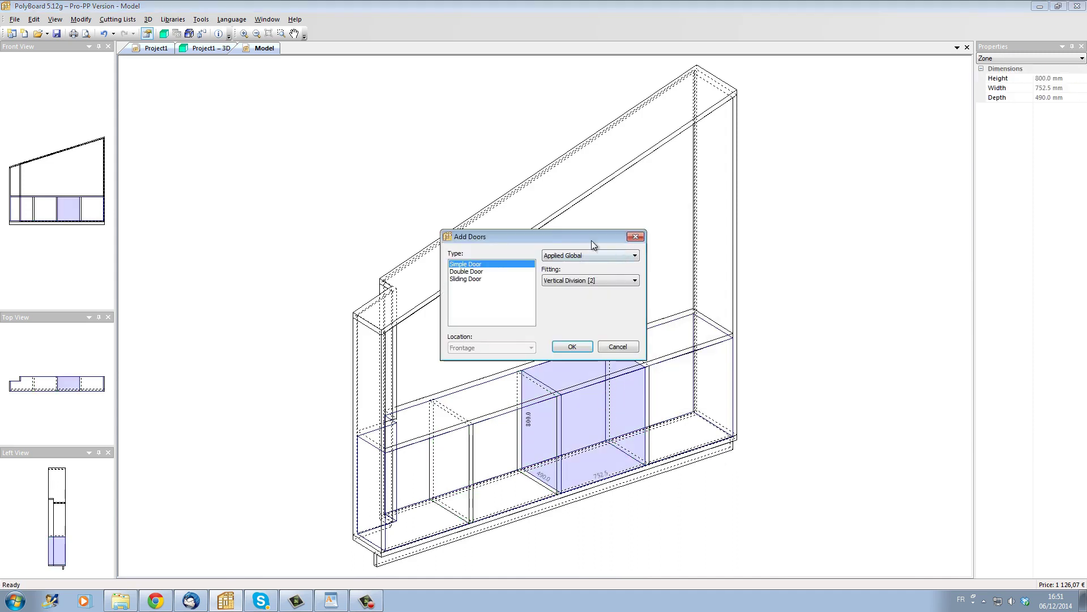
pyautogui.click(470, 271)
pyautogui.click(571, 346)
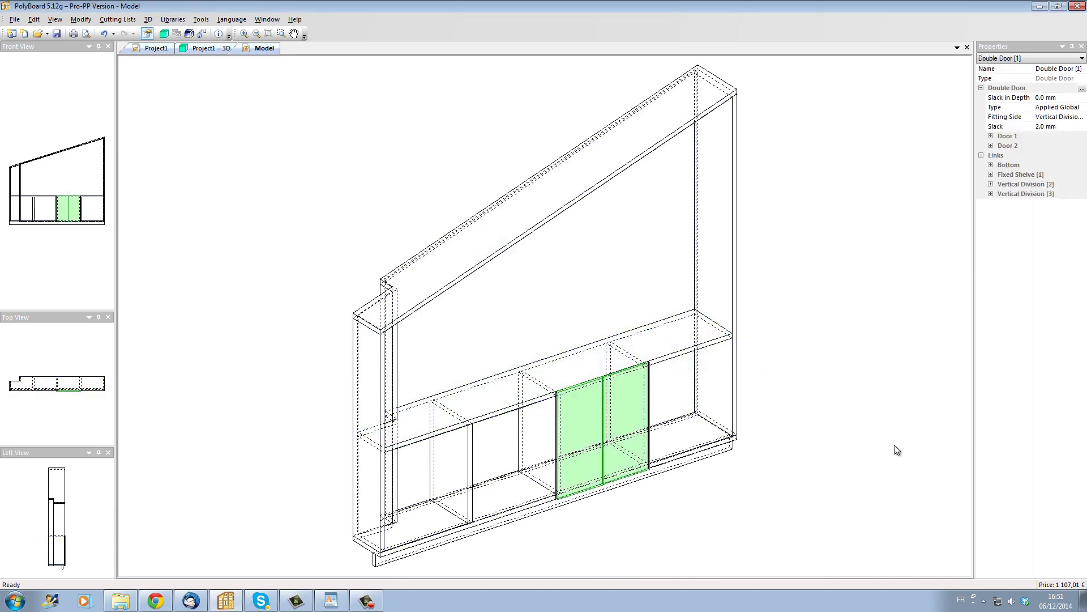
# Add three equidistant mobile shelves to the far-right lower compartment.
pyautogui.click(697, 386)
pyautogui.rightClick(698, 387)
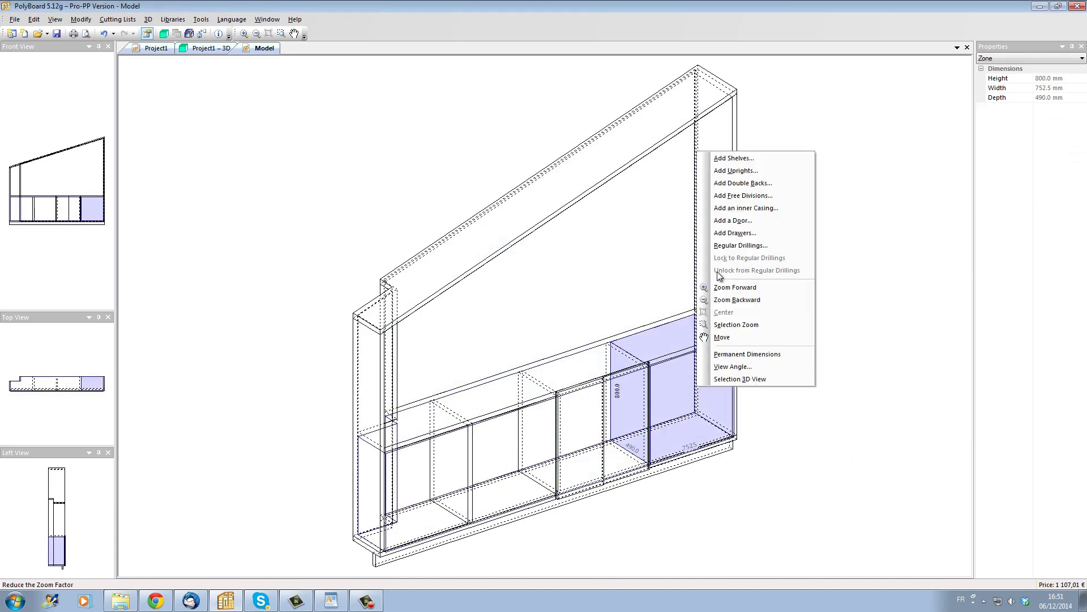
pyautogui.click(734, 158)
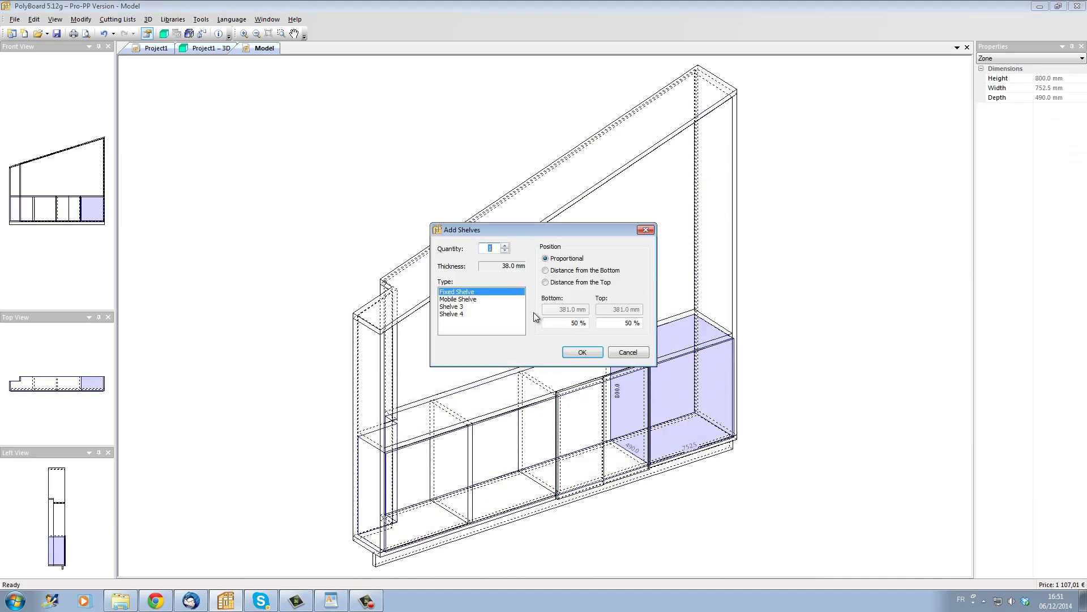
pyautogui.click(465, 299)
pyautogui.click(505, 245)
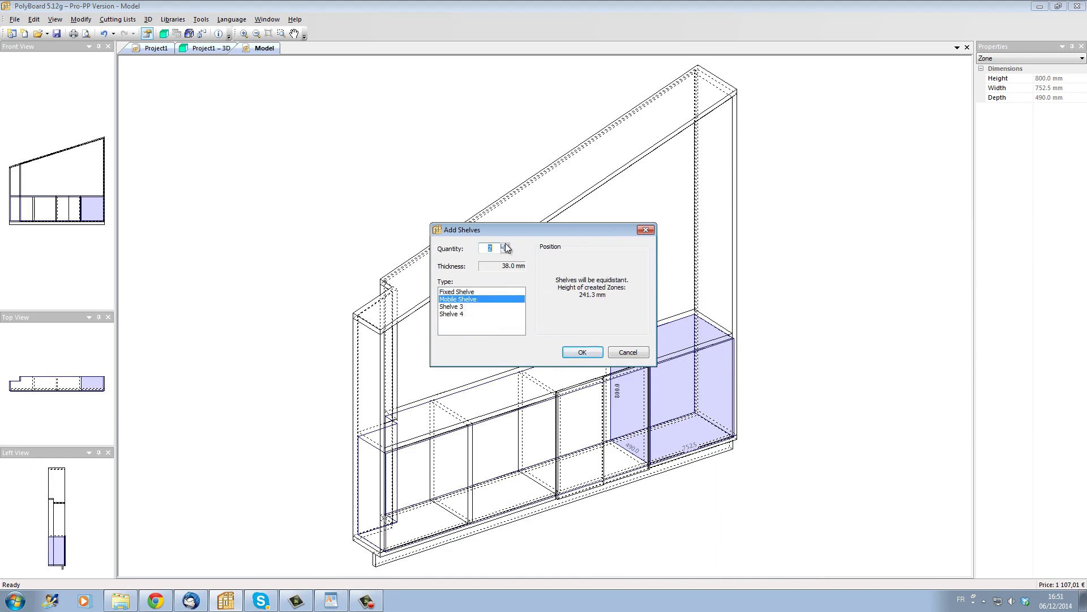
pyautogui.click(583, 353)
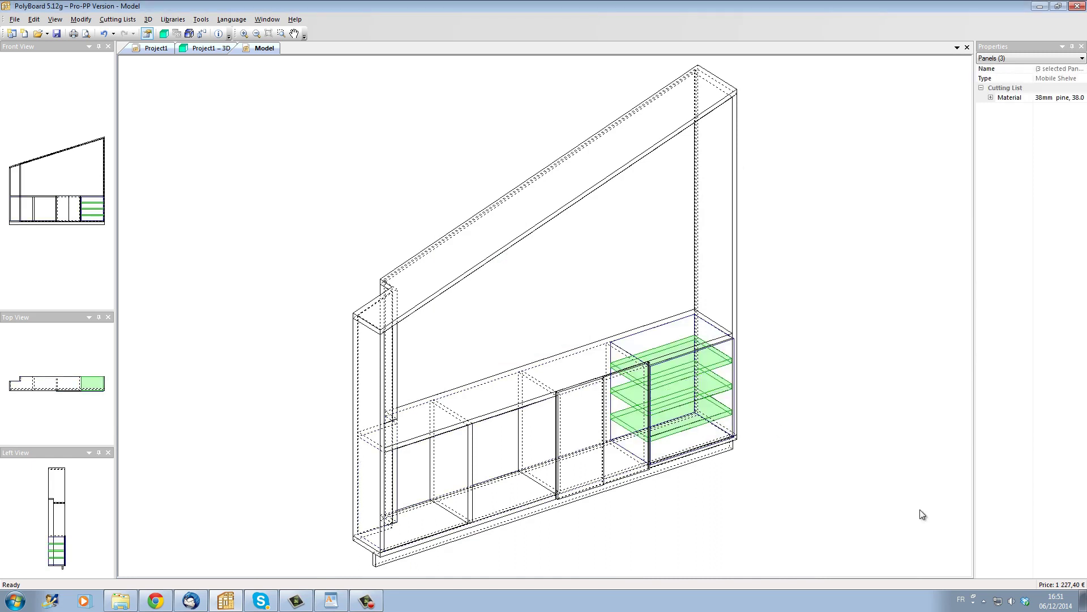
# Delete the topmost mobile shelf in the far-right lower compartment and redistribute the freed volume.
pyautogui.click(725, 367)
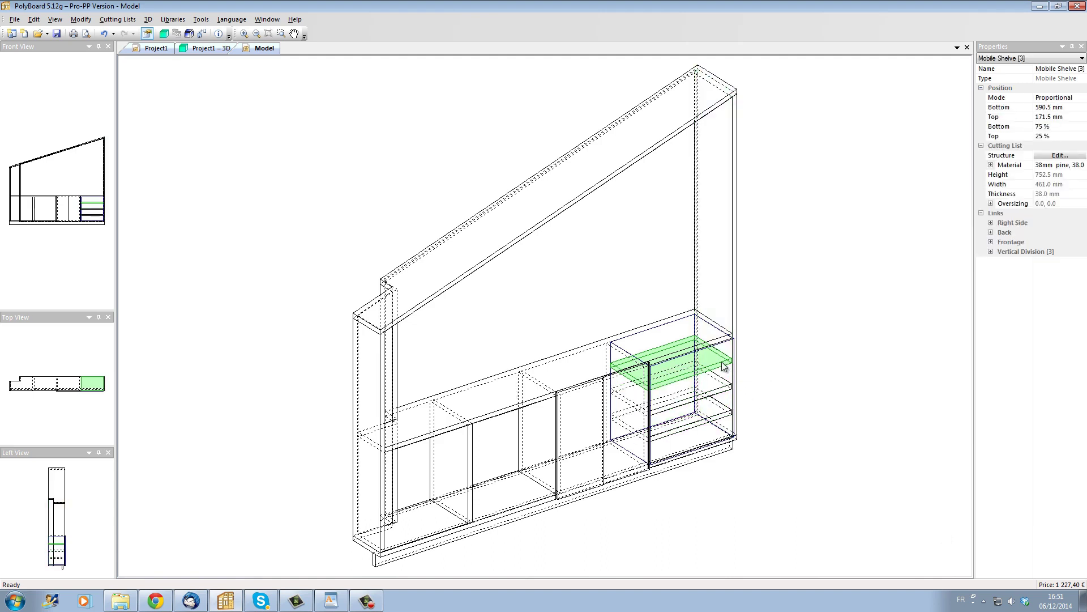
pyautogui.press('Delete')
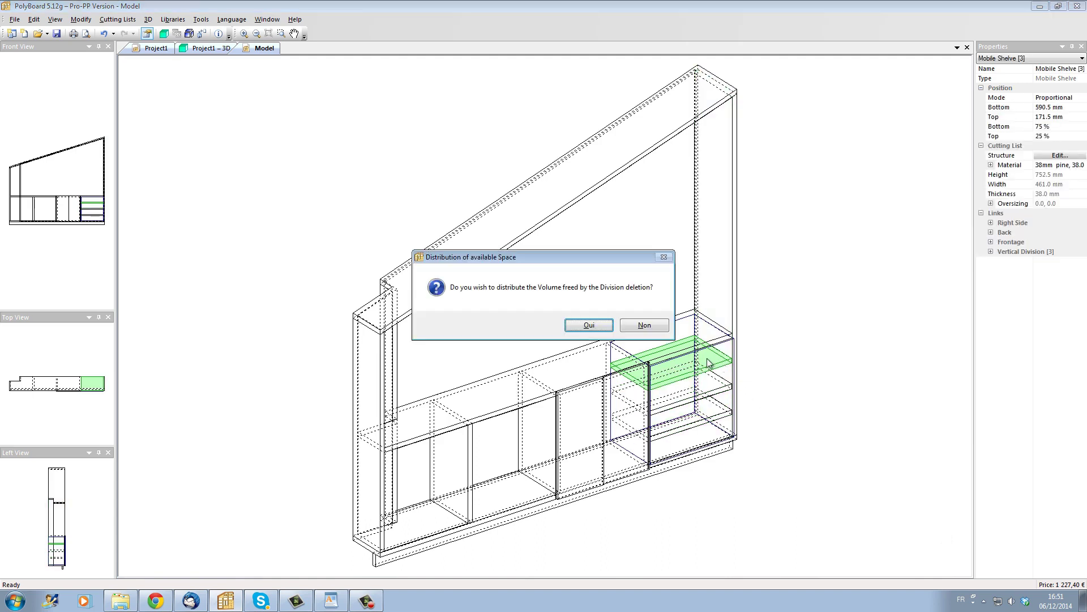
pyautogui.click(610, 329)
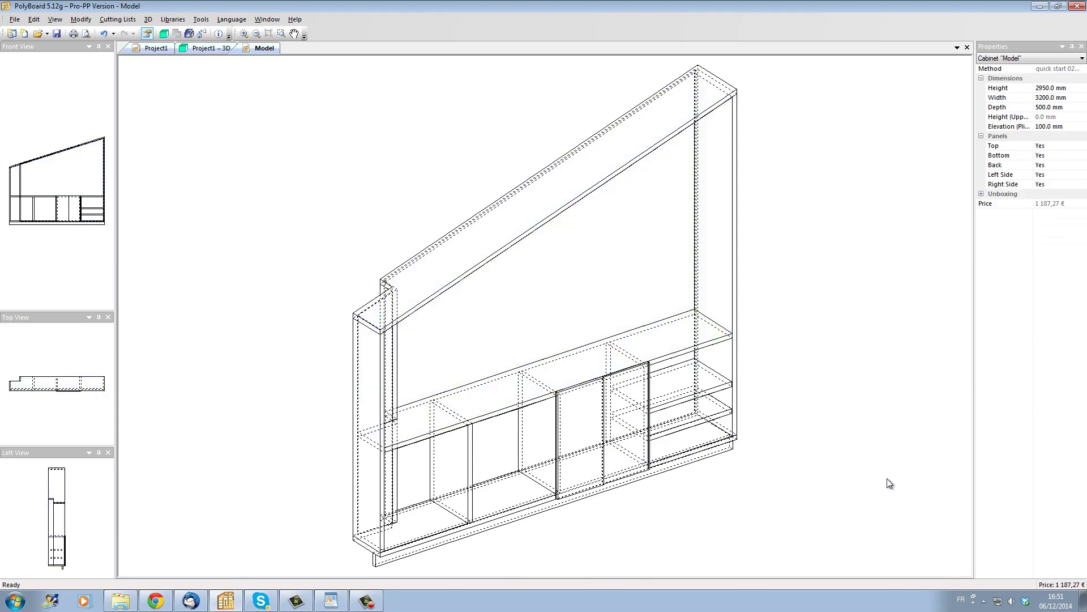
# Add two equidistant mobile shelves to the far-left lower compartment.
pyautogui.click(455, 494)
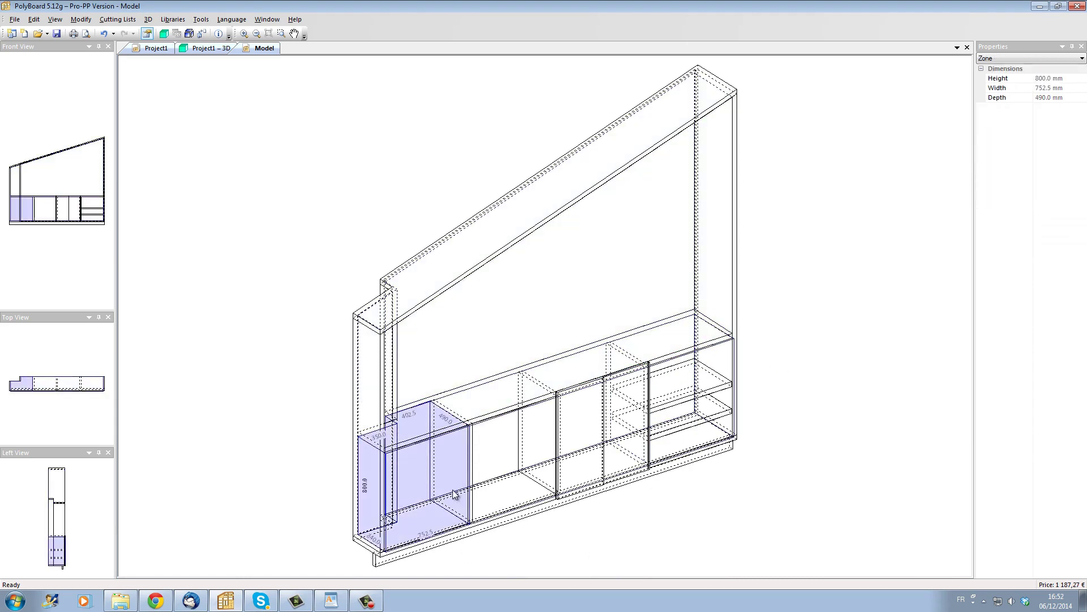
pyautogui.rightClick(438, 445)
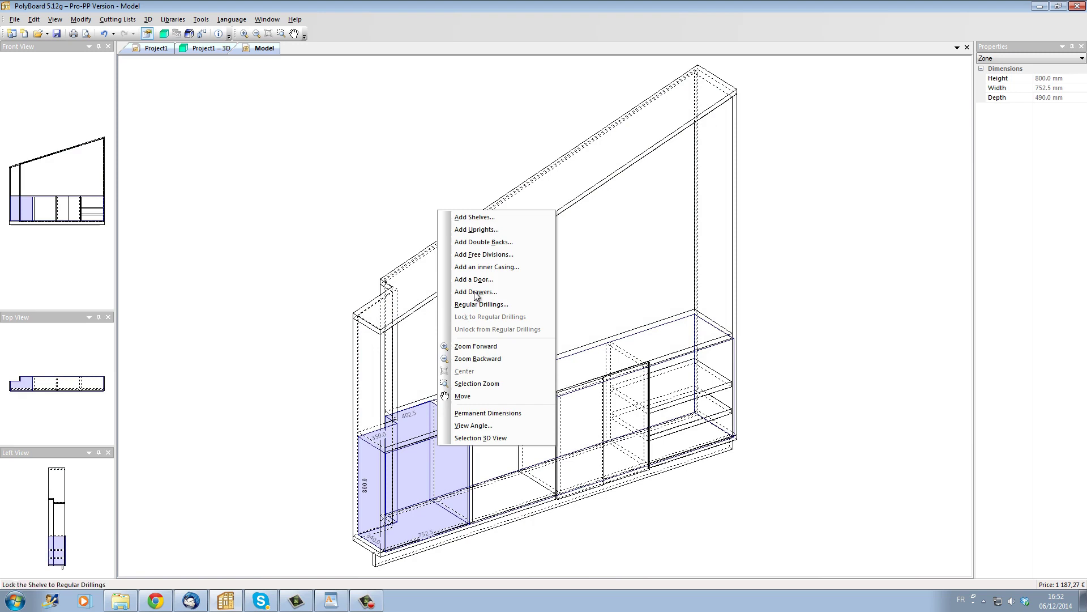
pyautogui.click(476, 219)
pyautogui.click(464, 299)
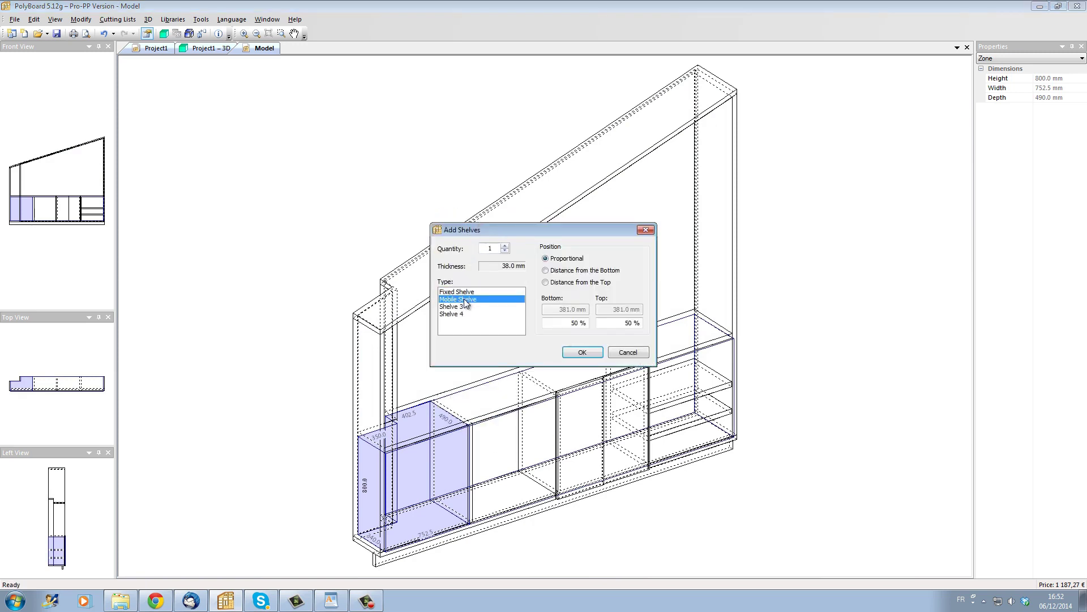
pyautogui.click(505, 247)
pyautogui.click(589, 353)
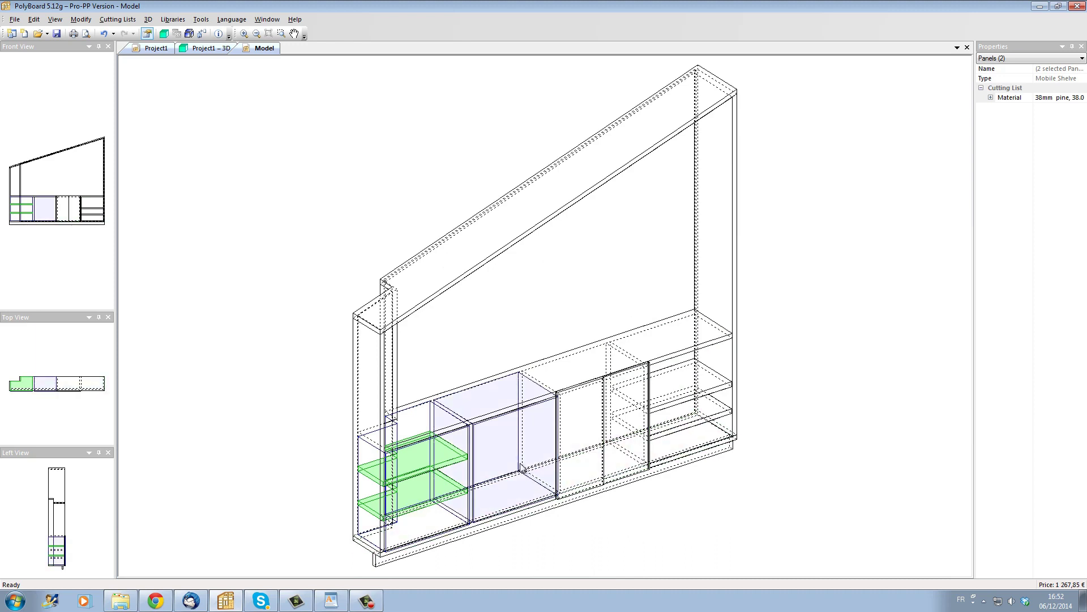
# Add three Applied Global drawers of type Drawer 1, with all inner elements, to the second lower compartment from the left and open the 3D view.
pyautogui.click(515, 445)
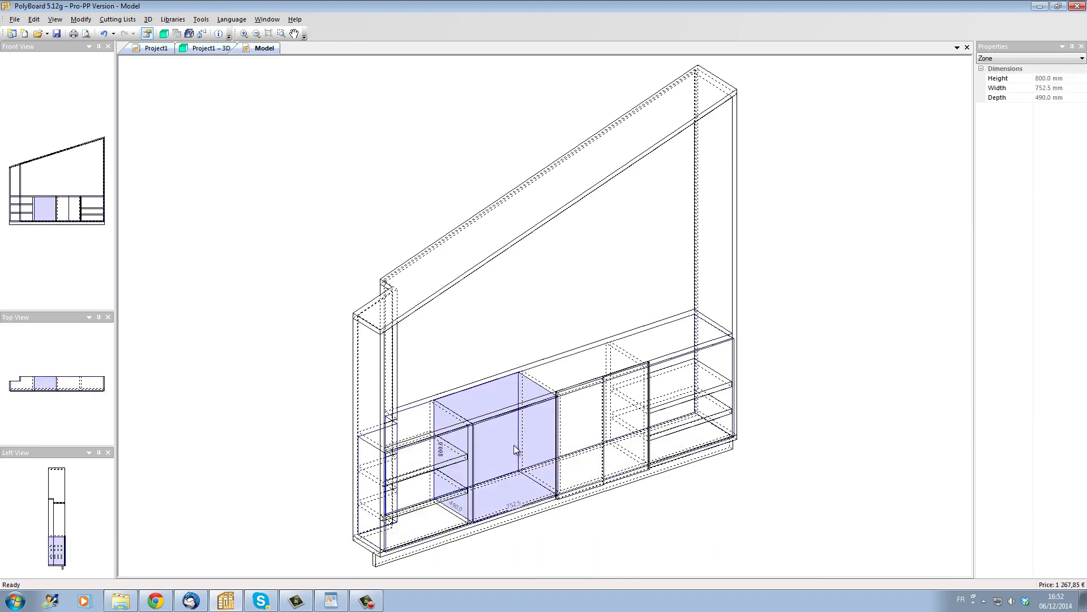
pyautogui.rightClick(514, 444)
pyautogui.click(566, 291)
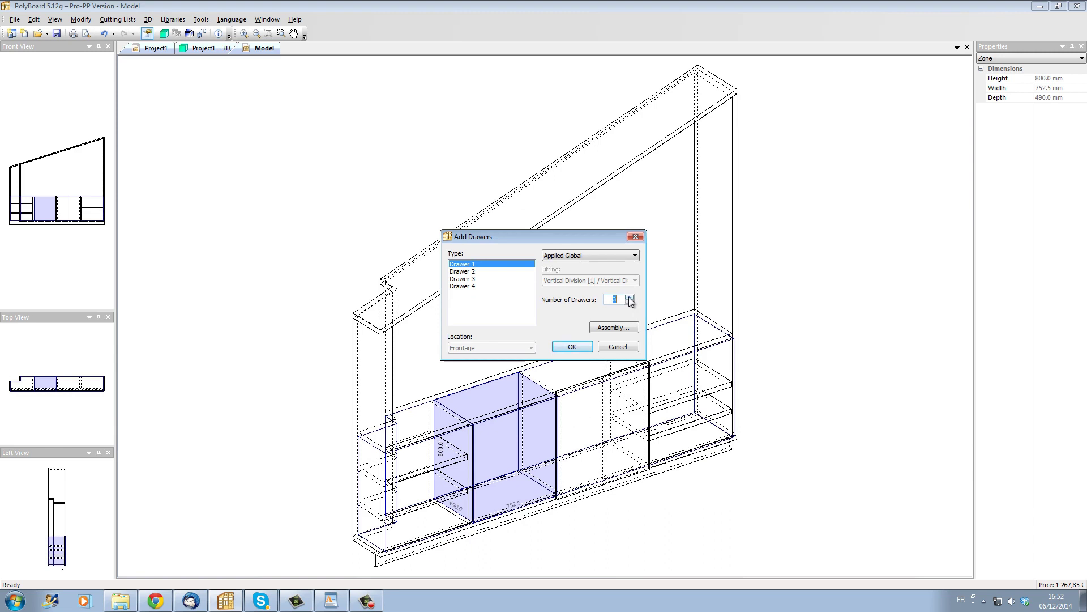
pyautogui.click(614, 327)
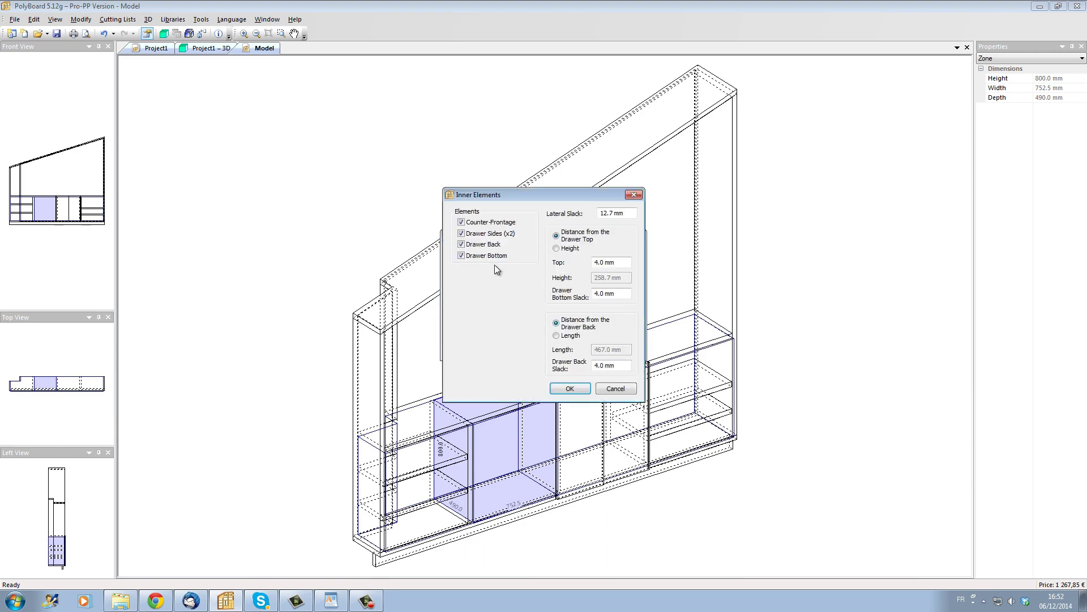
pyautogui.click(558, 390)
pyautogui.click(573, 347)
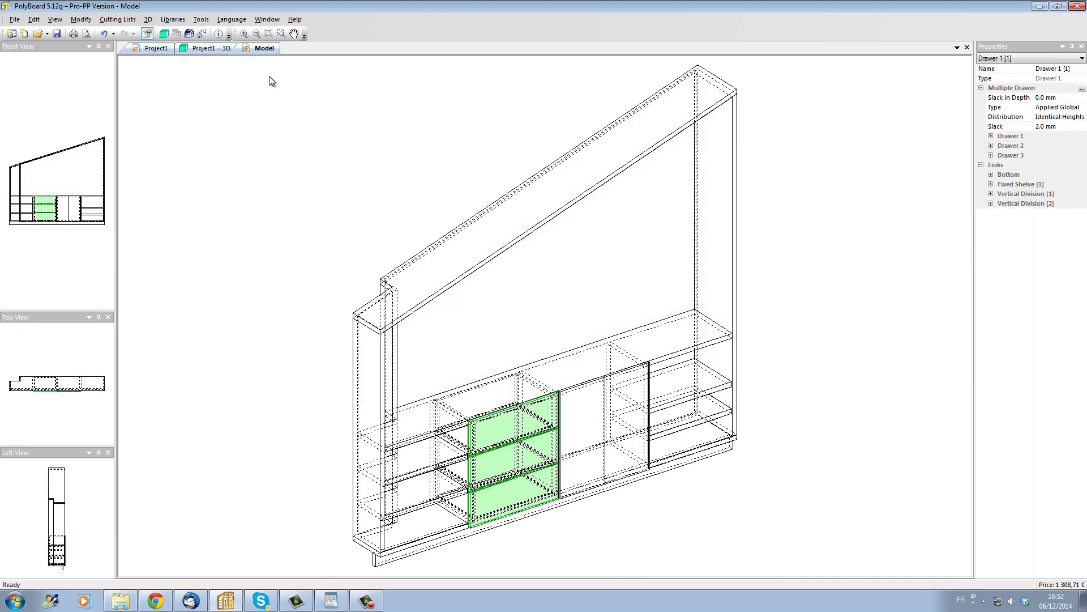
pyautogui.click(164, 34)
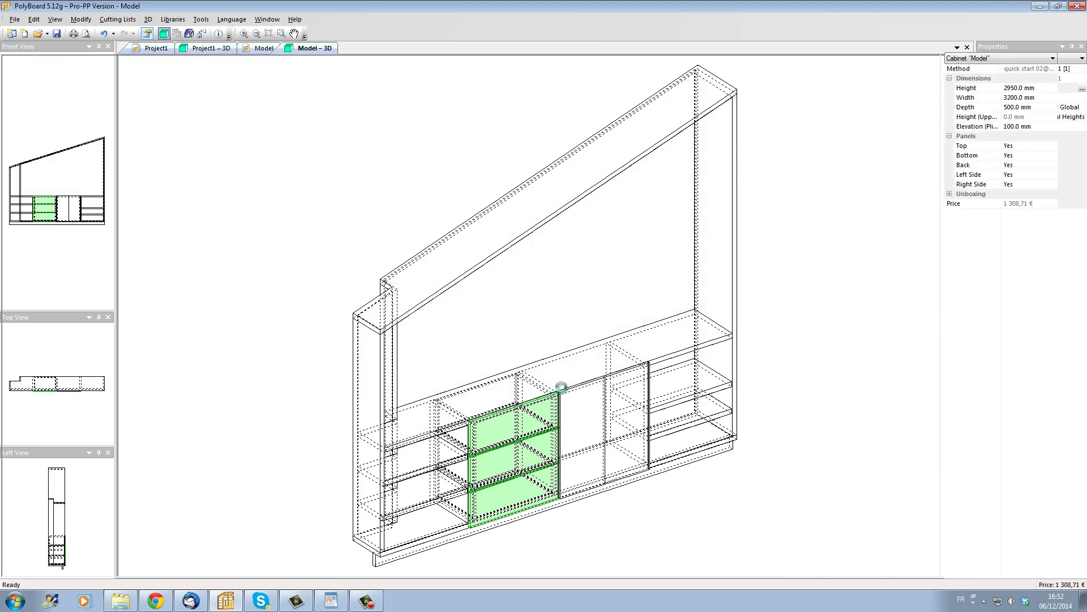
# Divide the large zone above the fixed shelf with three equidistant vertical divisions.
pyautogui.click(541, 303)
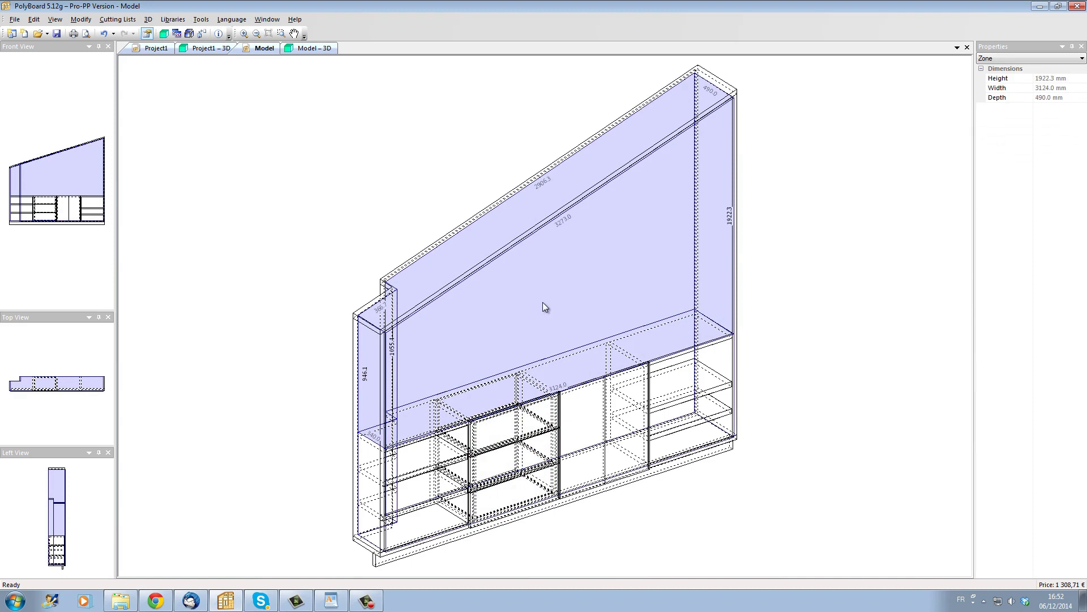
pyautogui.rightClick(542, 301)
pyautogui.click(581, 320)
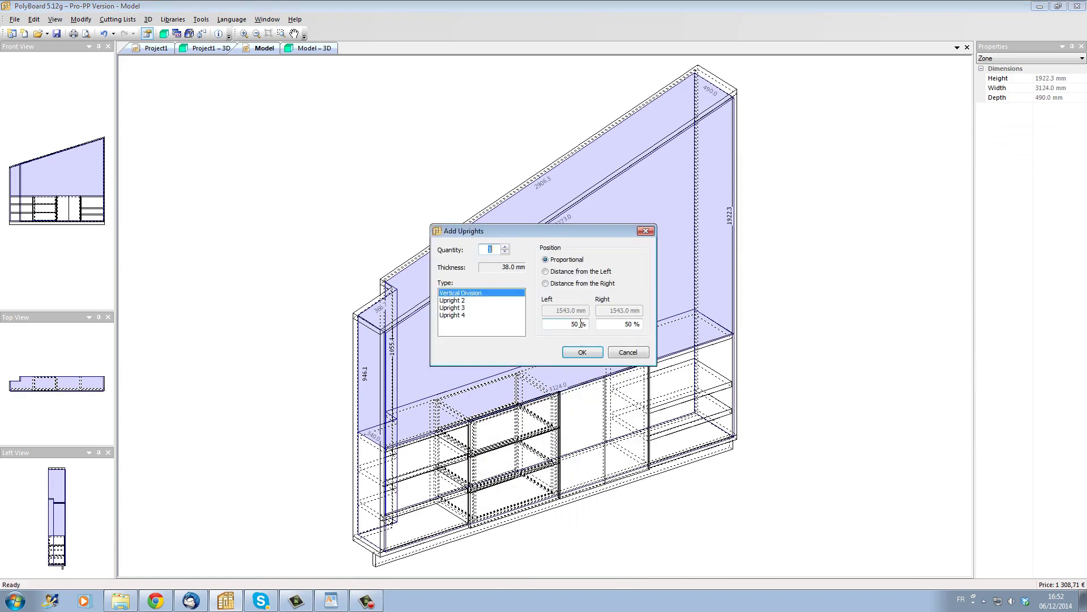
pyautogui.click(506, 248)
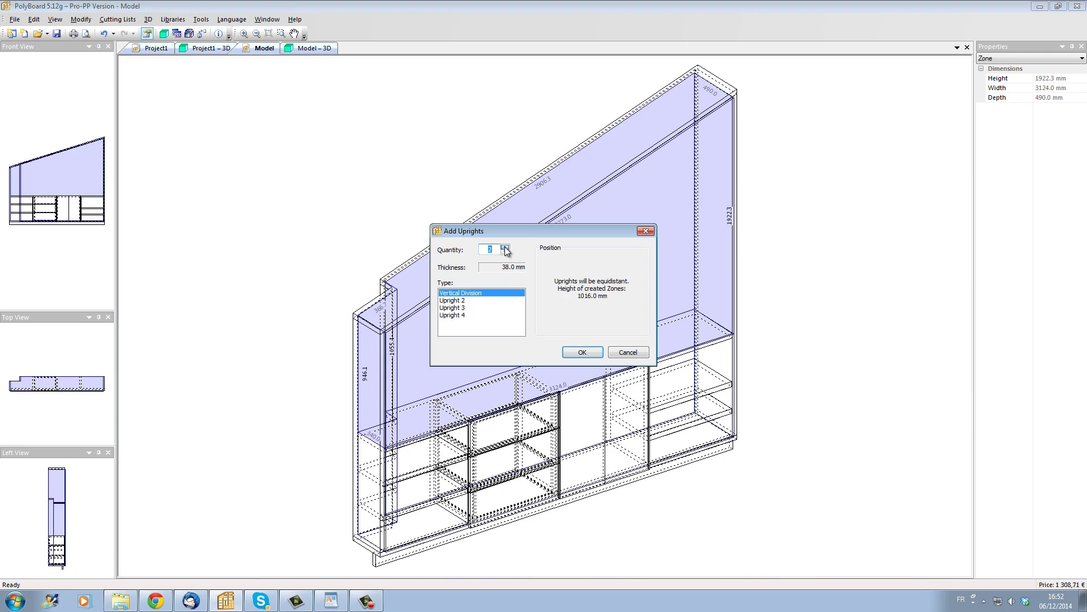
pyautogui.click(582, 353)
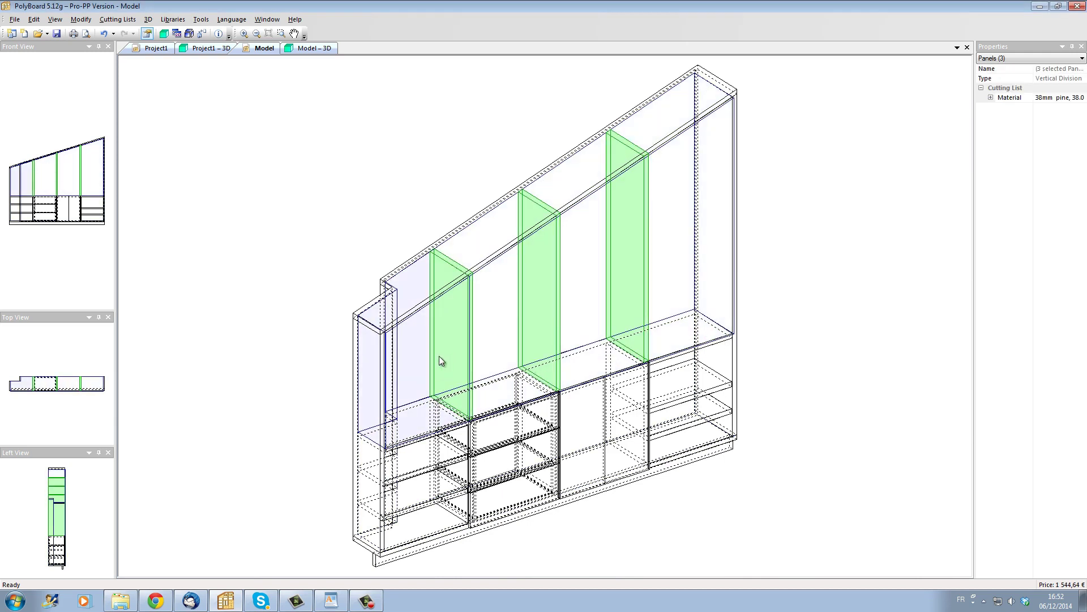
# Add three equidistant mobile shelves to the far-left upper compartment.
pyautogui.click(434, 355)
pyautogui.rightClick(433, 355)
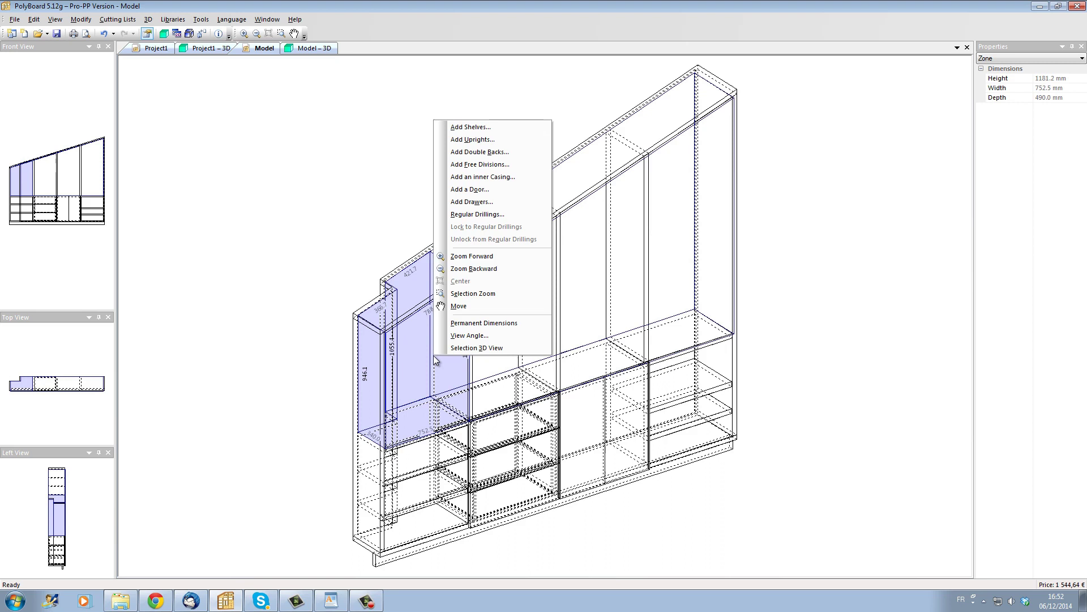
pyautogui.click(471, 127)
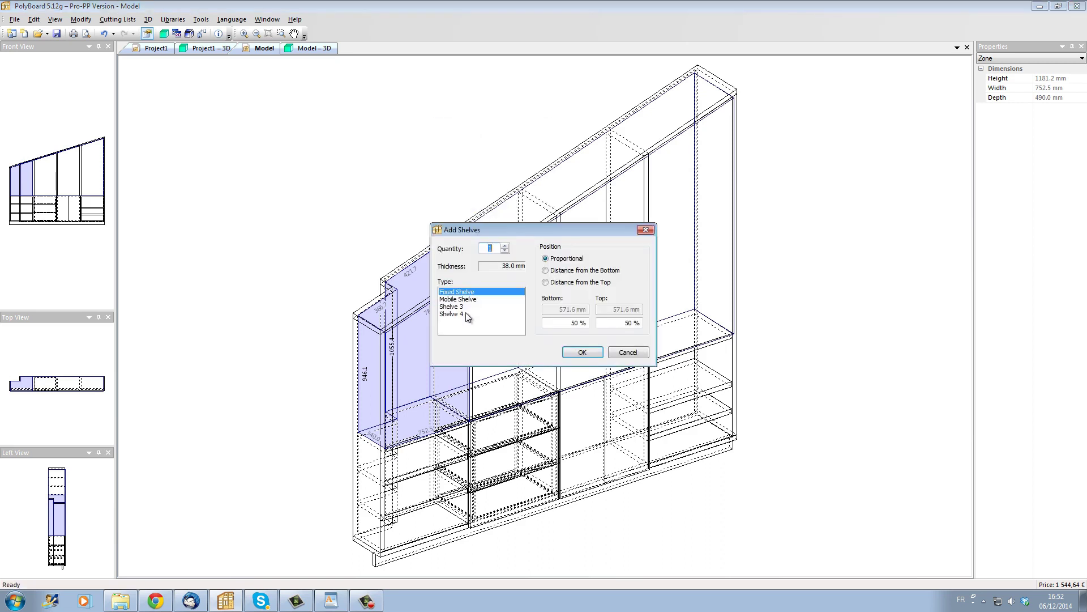
pyautogui.click(475, 299)
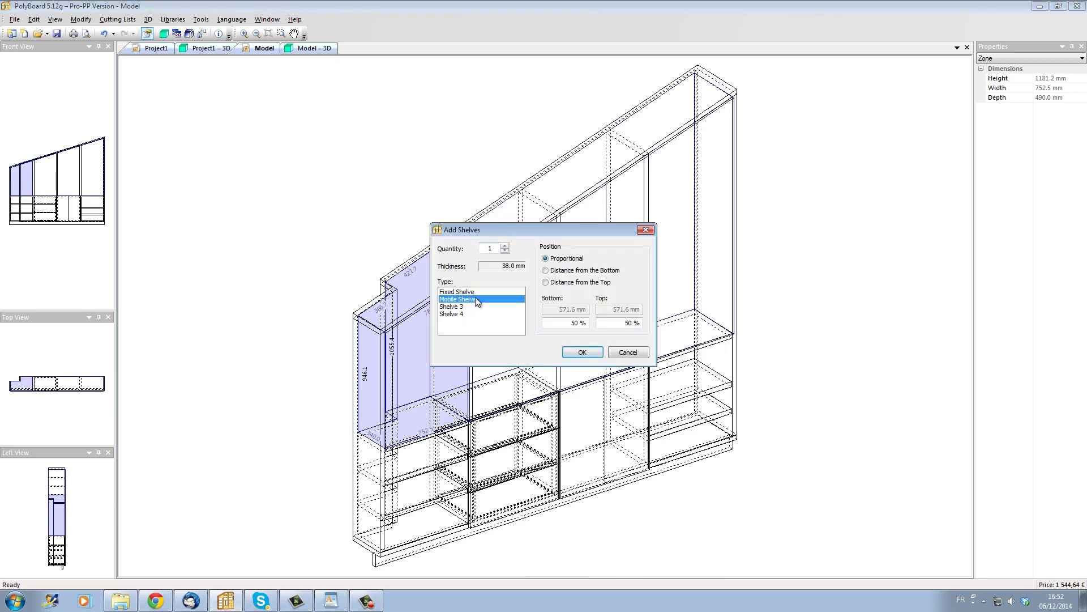
pyautogui.click(505, 247)
pyautogui.click(582, 352)
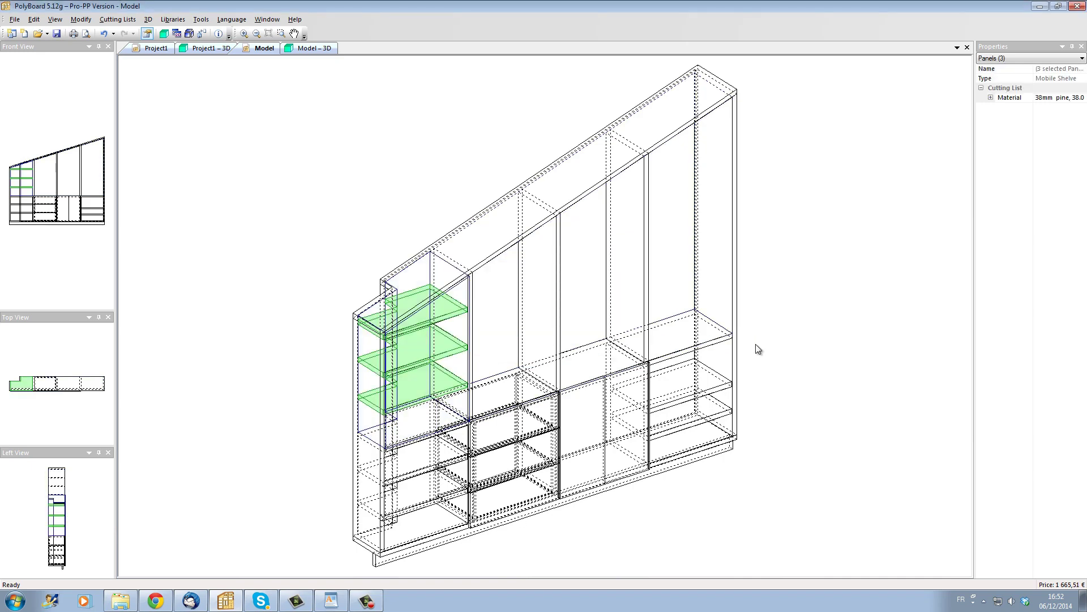
# Delete the topmost mobile shelf in the far-left upper compartment and redistribute the freed volume.
pyautogui.click(453, 319)
pyautogui.press('Delete')
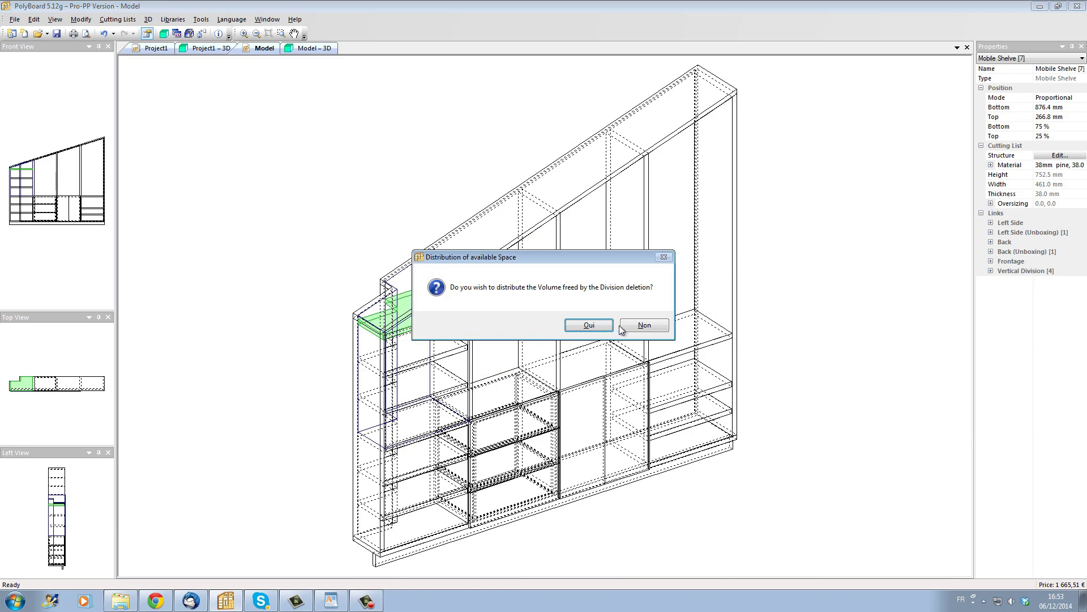
pyautogui.click(589, 325)
# Add an Applied Global double door to the third upper compartment from the left.
pyautogui.click(600, 311)
pyautogui.rightClick(601, 311)
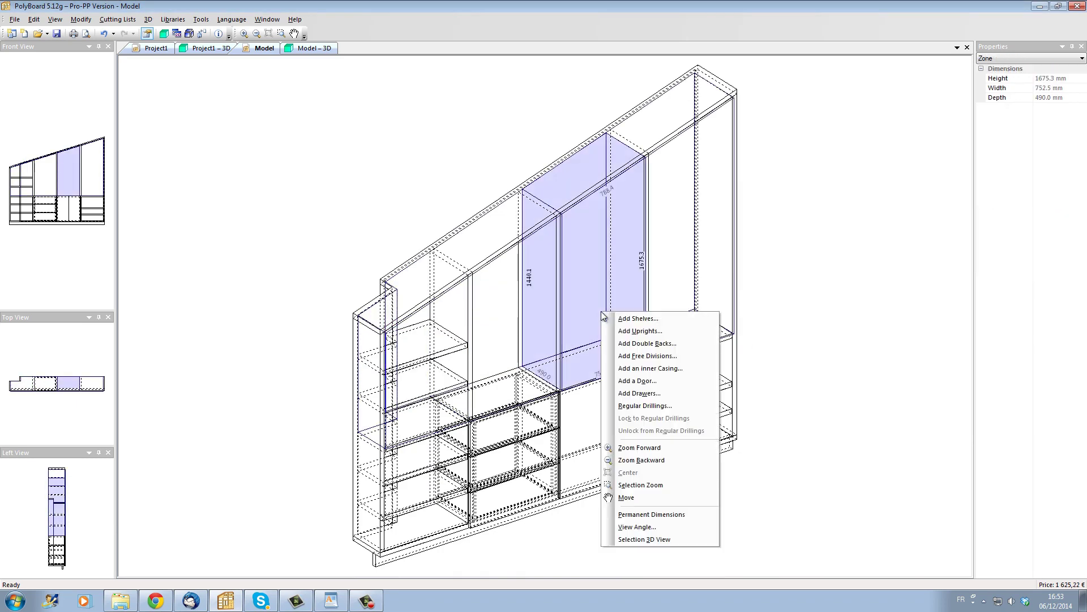
pyautogui.click(633, 381)
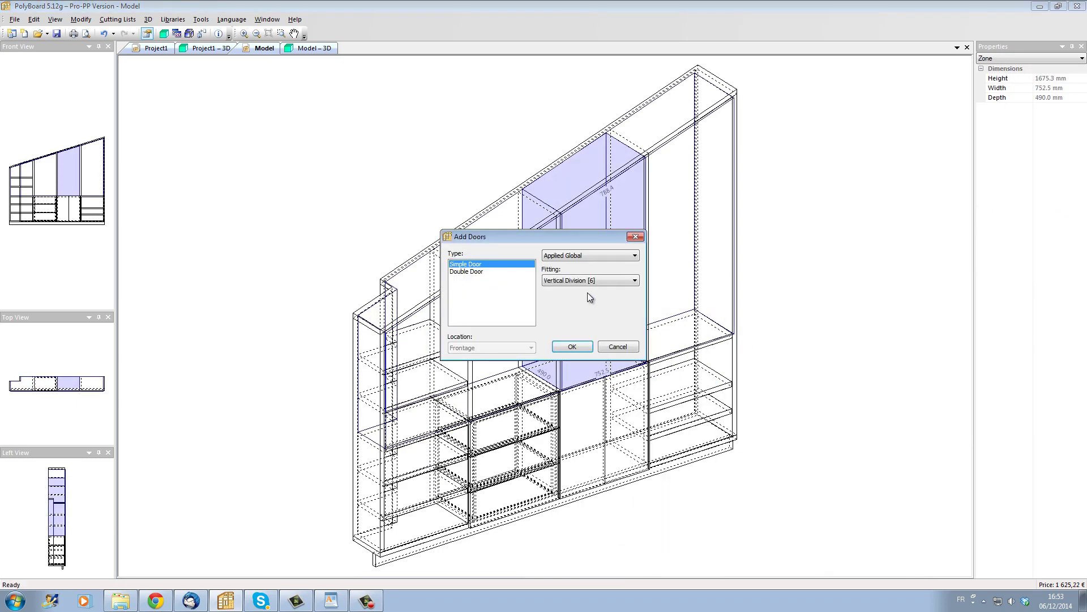
pyautogui.click(477, 271)
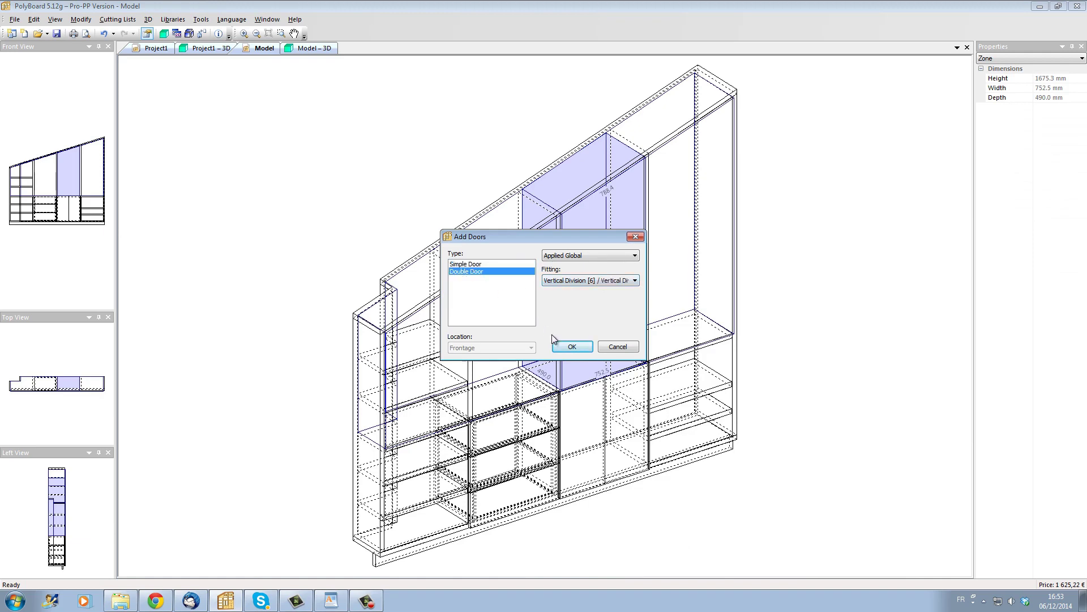
pyautogui.click(573, 346)
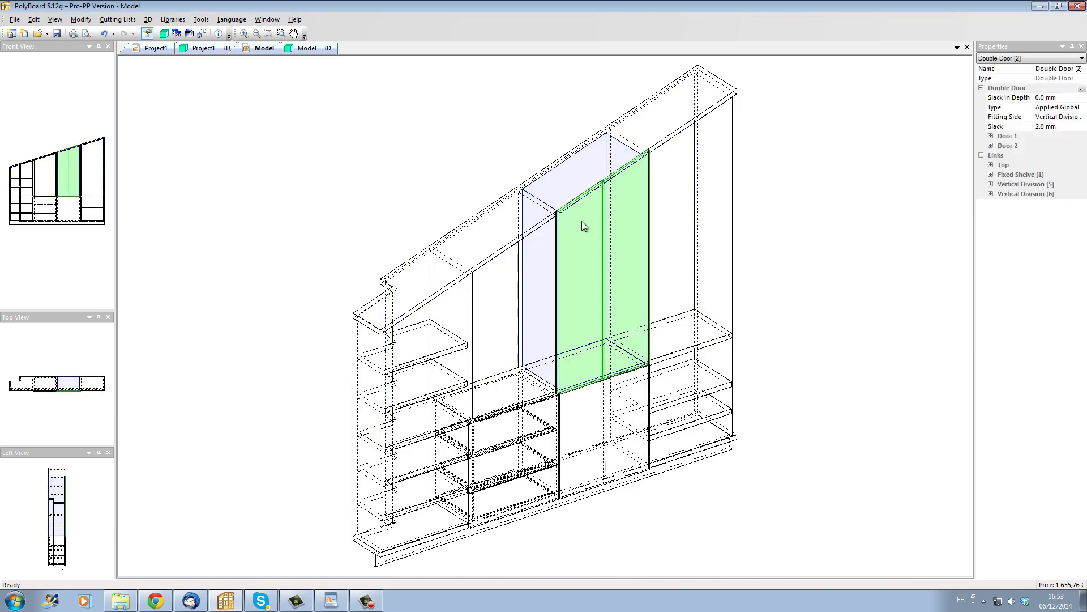
# Add three equidistant mobile shelves behind the double door of the third upper compartment.
pyautogui.rightClick(573, 175)
pyautogui.click(595, 181)
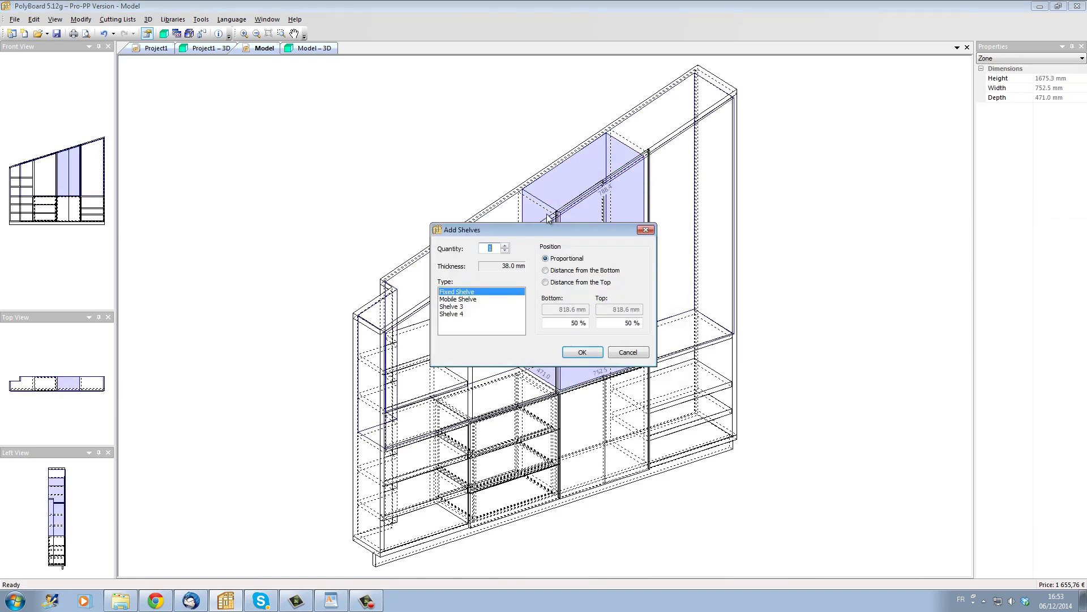
pyautogui.click(455, 300)
pyautogui.click(505, 245)
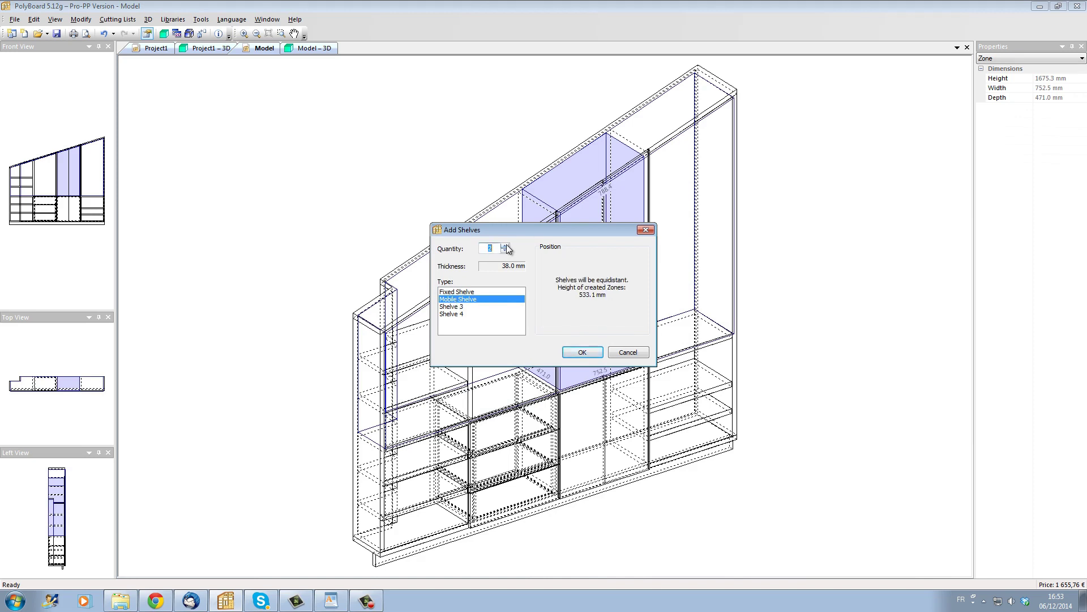
pyautogui.click(580, 353)
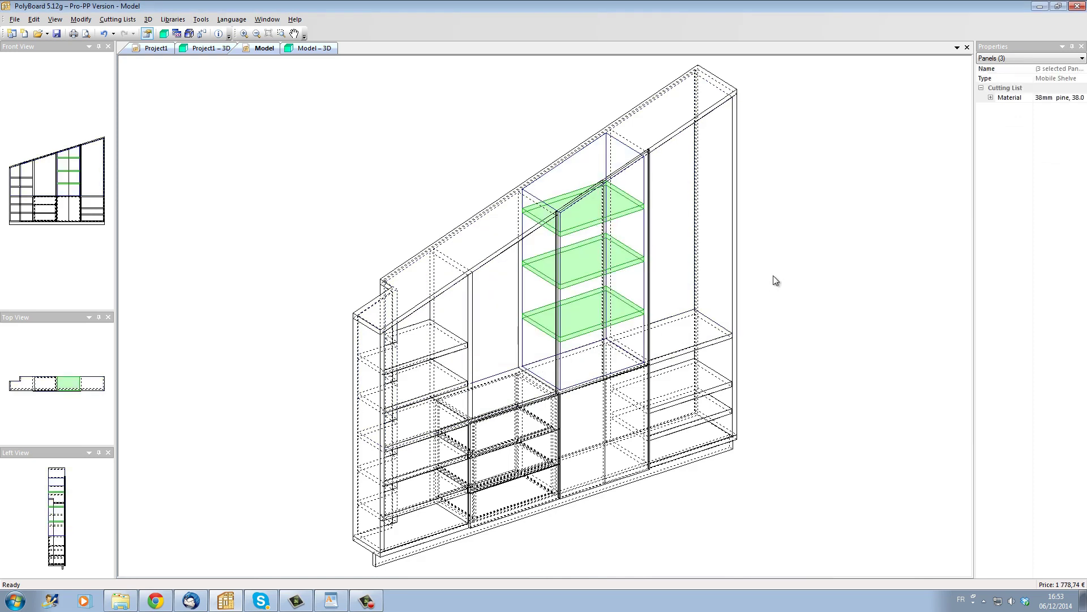
# Add two equidistant mobile shelves to the second upper compartment from the left.
pyautogui.click(504, 324)
pyautogui.rightClick(504, 322)
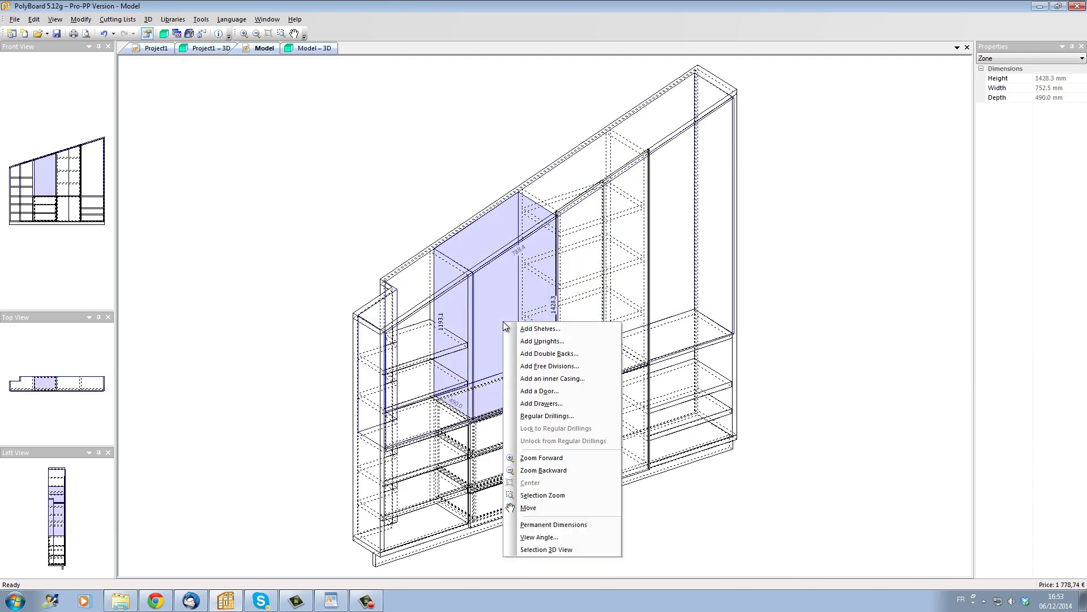
pyautogui.click(538, 329)
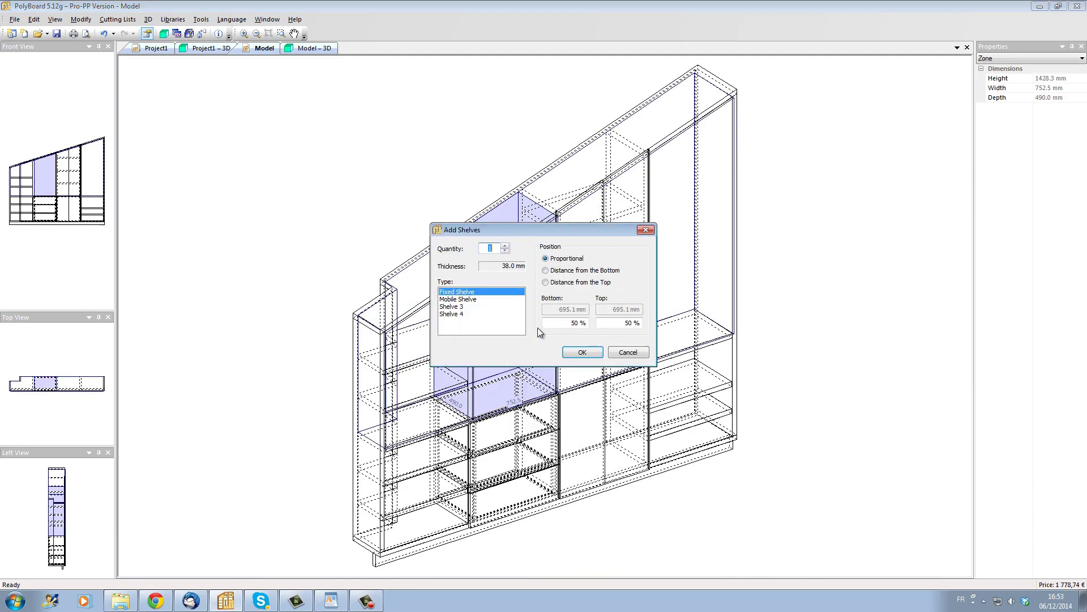
pyautogui.click(460, 300)
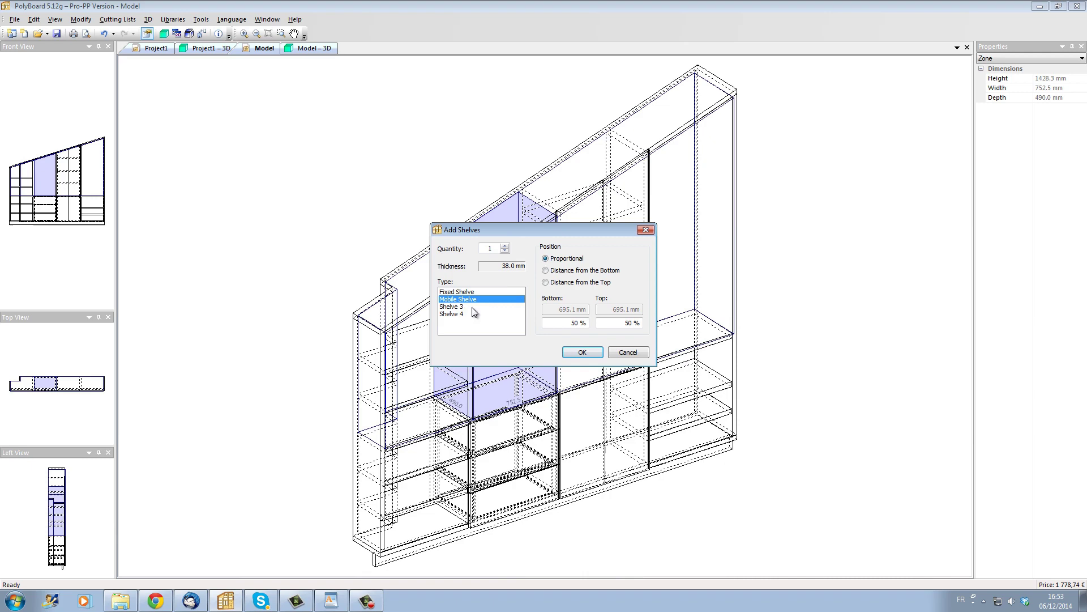
pyautogui.click(505, 247)
pyautogui.click(582, 352)
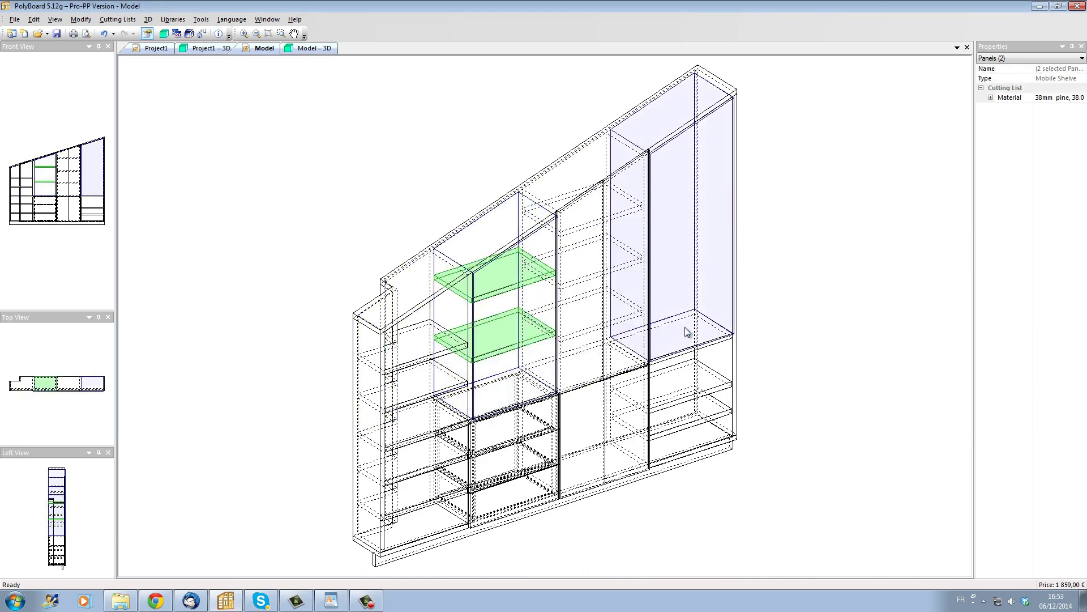
# Add three equidistant mobile shelves to the tallest upper compartment at the cabinet's far-right end.
pyautogui.click(681, 256)
pyautogui.rightClick(681, 256)
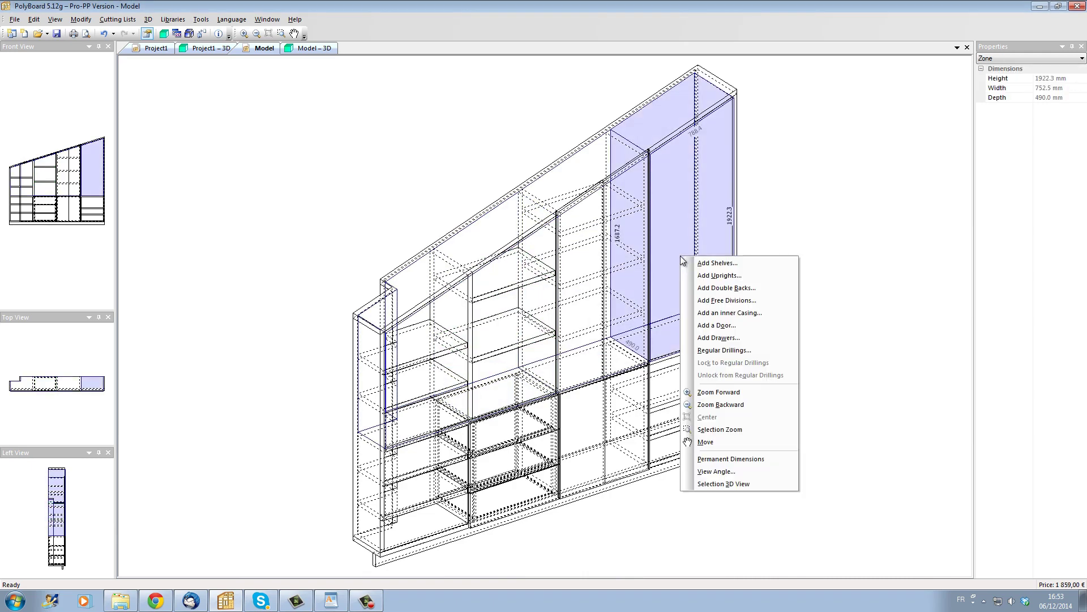
pyautogui.click(694, 263)
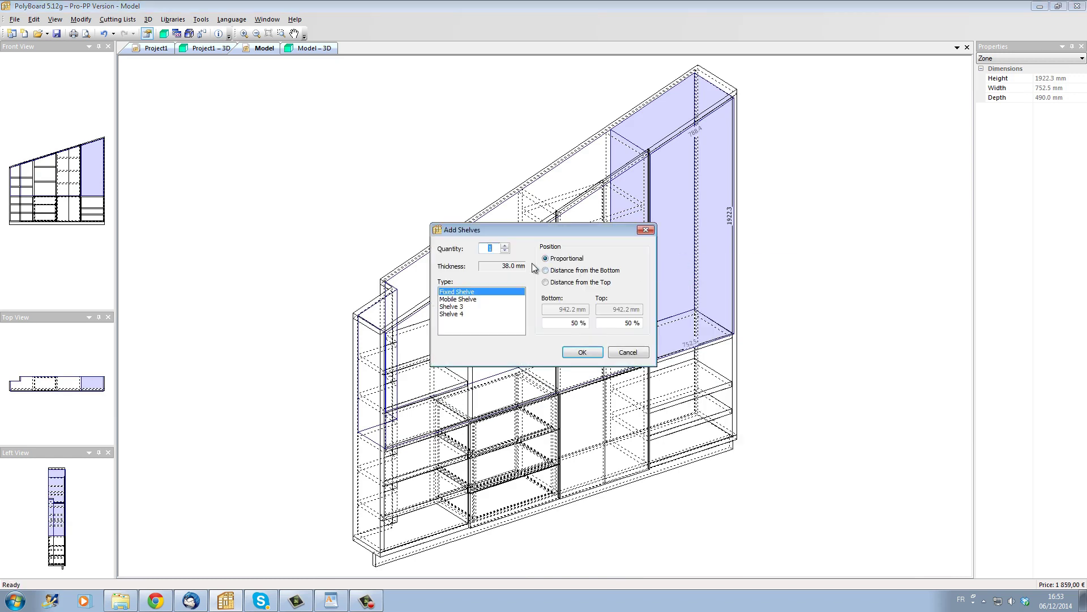
pyautogui.click(505, 246)
pyautogui.click(505, 246)
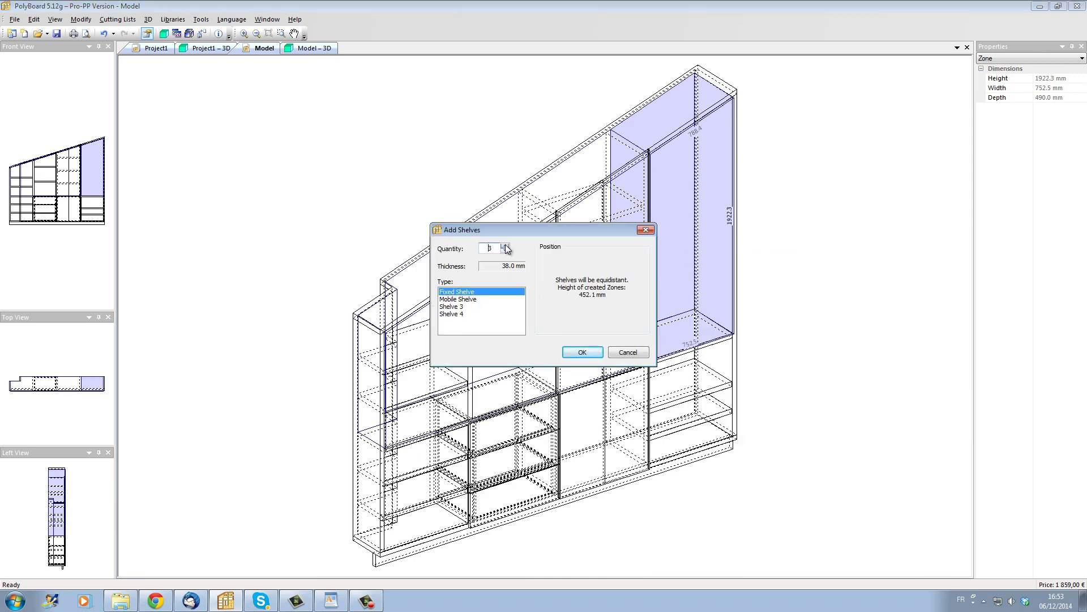
pyautogui.click(461, 300)
pyautogui.click(582, 351)
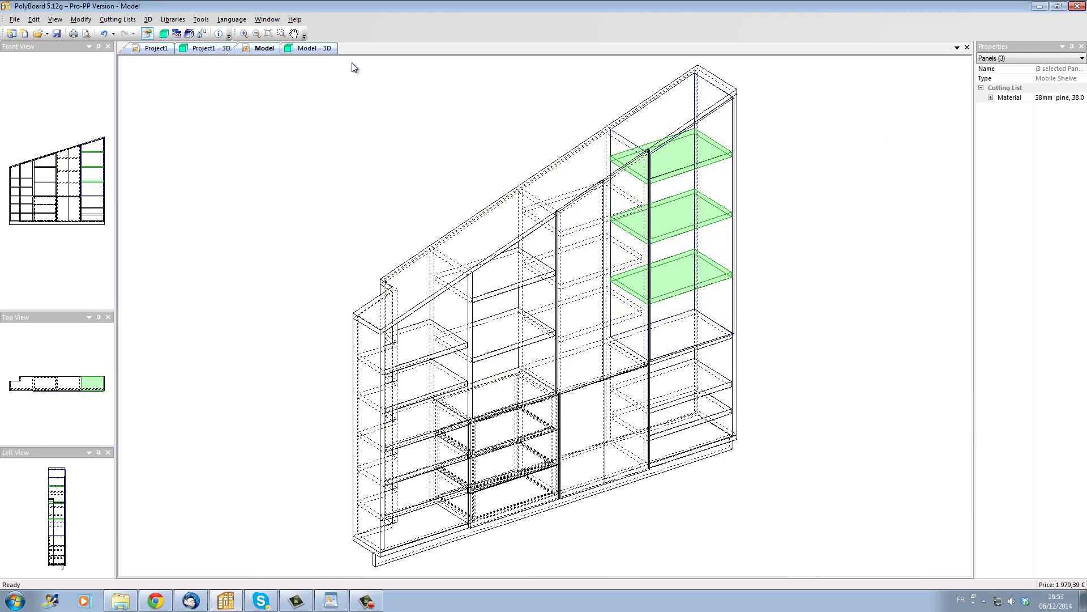
# Examine the equipped cabinet in 3D, on its own and in the room, with doors and drawers both open and closed.
pyautogui.click(321, 48)
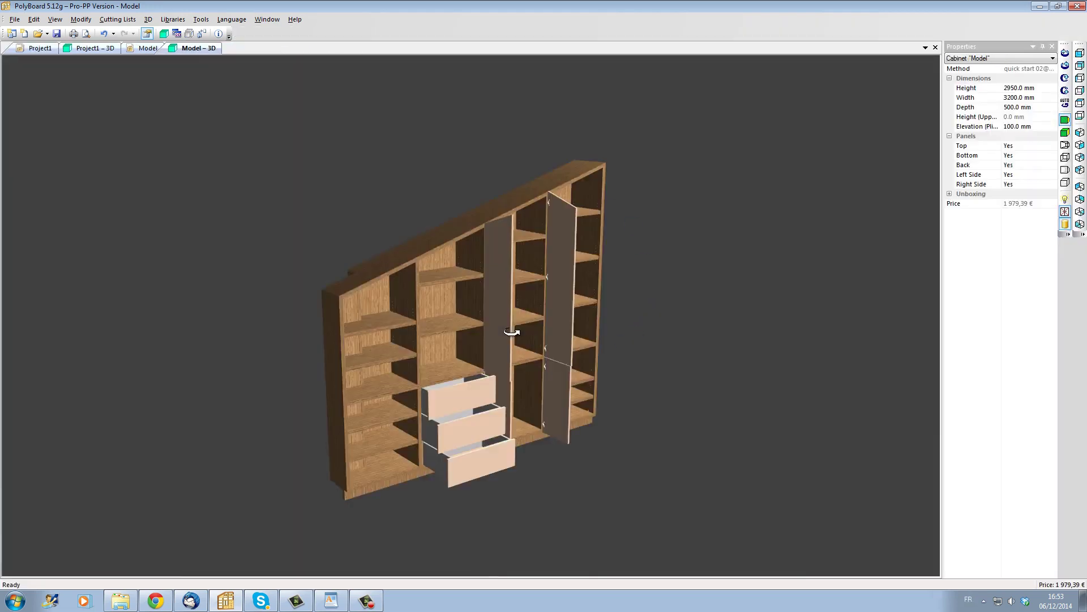
pyautogui.moveTo(512, 328); pyautogui.dragTo(464, 361)
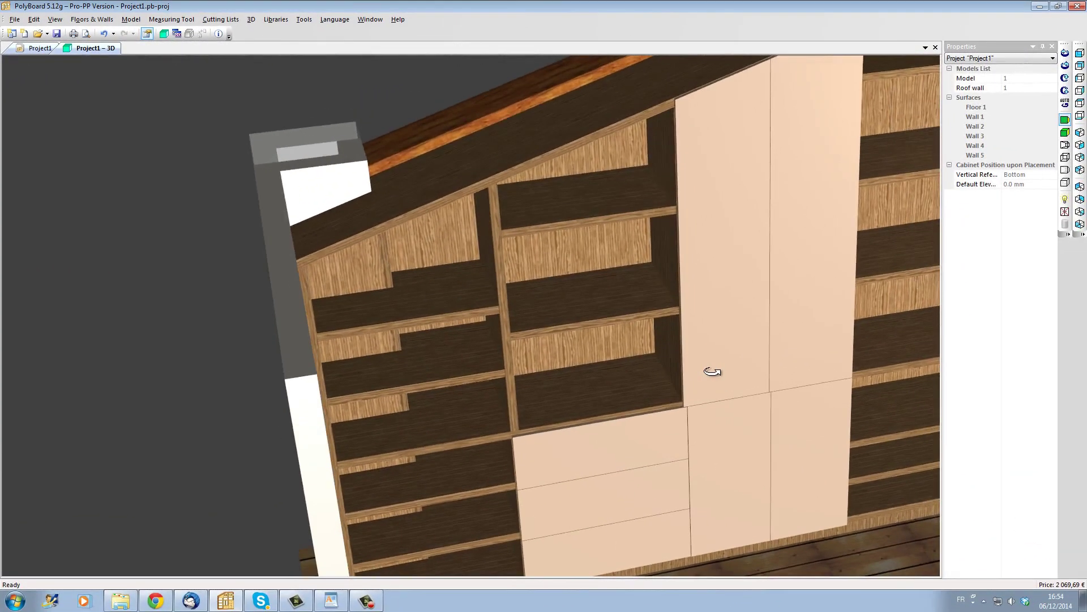
pyautogui.scroll(-3, 712, 371)
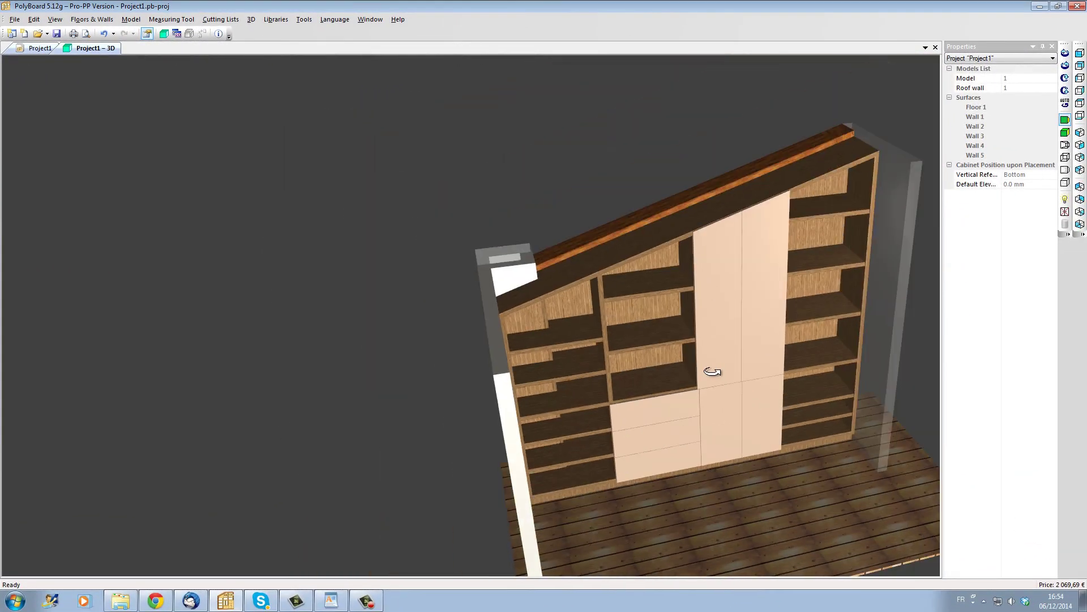
pyautogui.moveTo(712, 372); pyautogui.dragTo(741, 348)
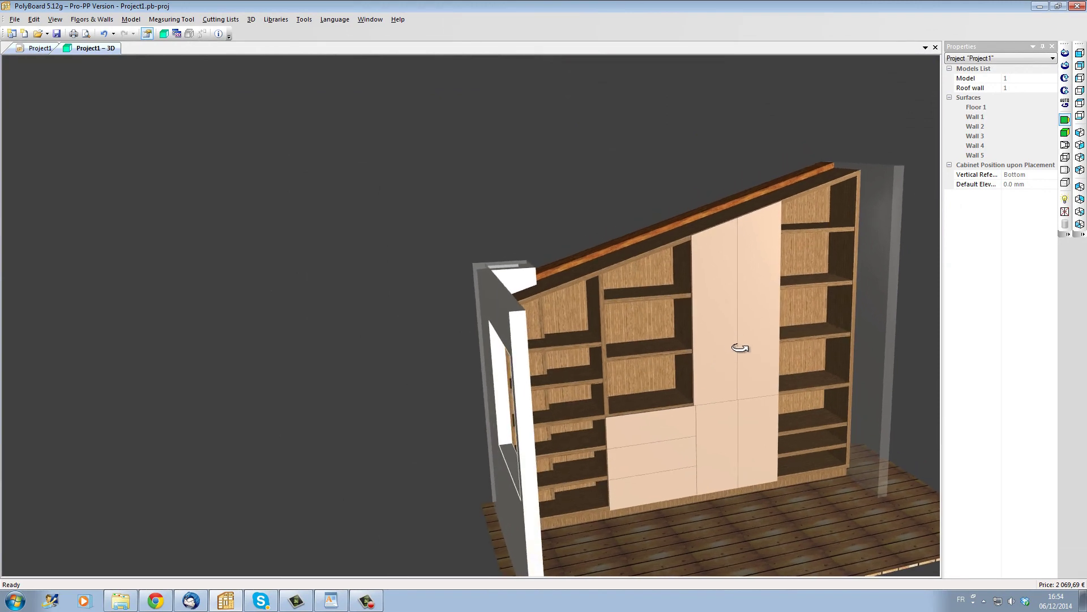
pyautogui.click(1065, 212)
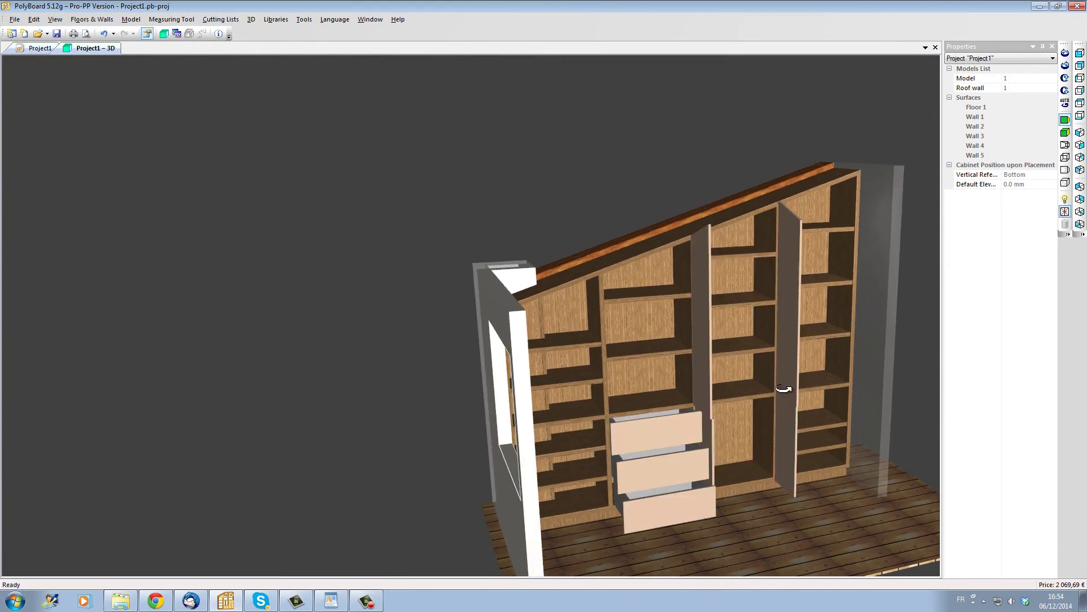
pyautogui.moveTo(783, 389)
pyautogui.mouseDown()
pyautogui.moveTo(466, 398)
pyautogui.moveTo(721, 413)
pyautogui.moveTo(759, 390)
pyautogui.moveTo(783, 405)
pyautogui.mouseUp()
pyautogui.moveTo(783, 408); pyautogui.dragTo(696, 391)
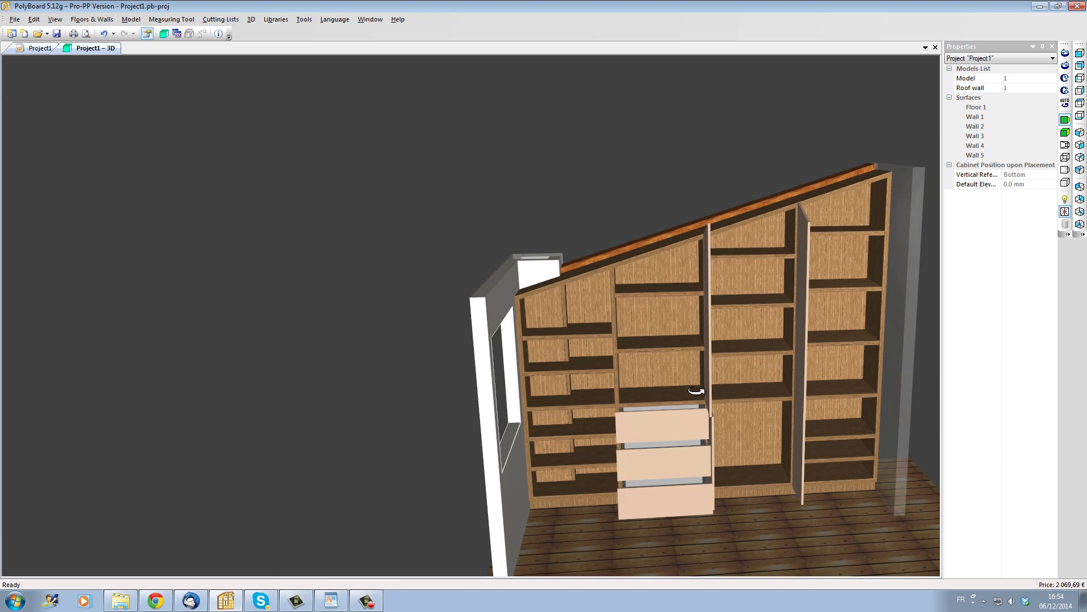
pyautogui.click(1065, 211)
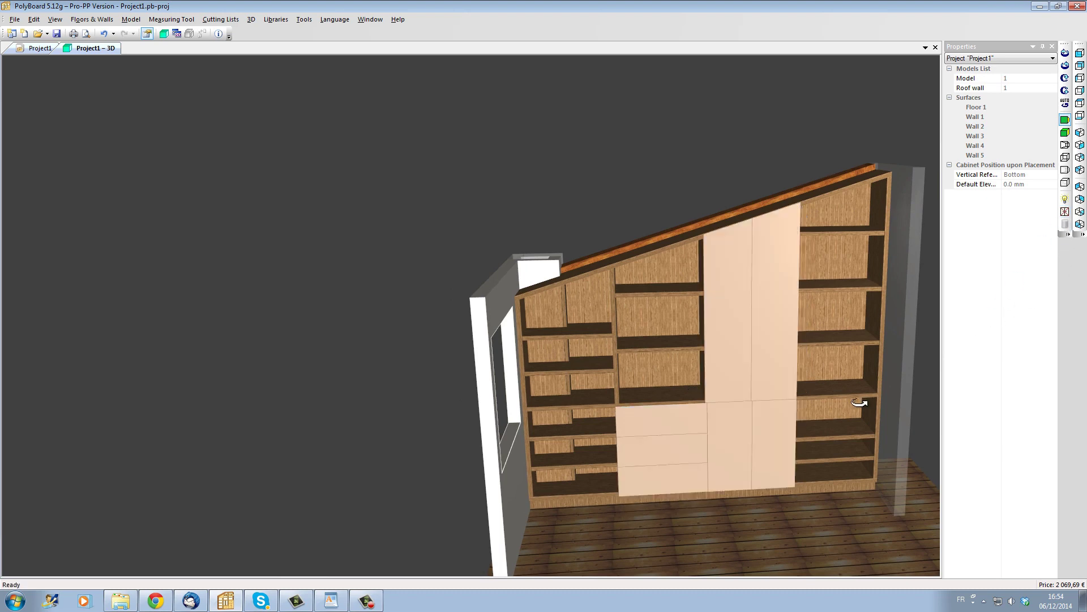
pyautogui.scroll(-3, 685, 368)
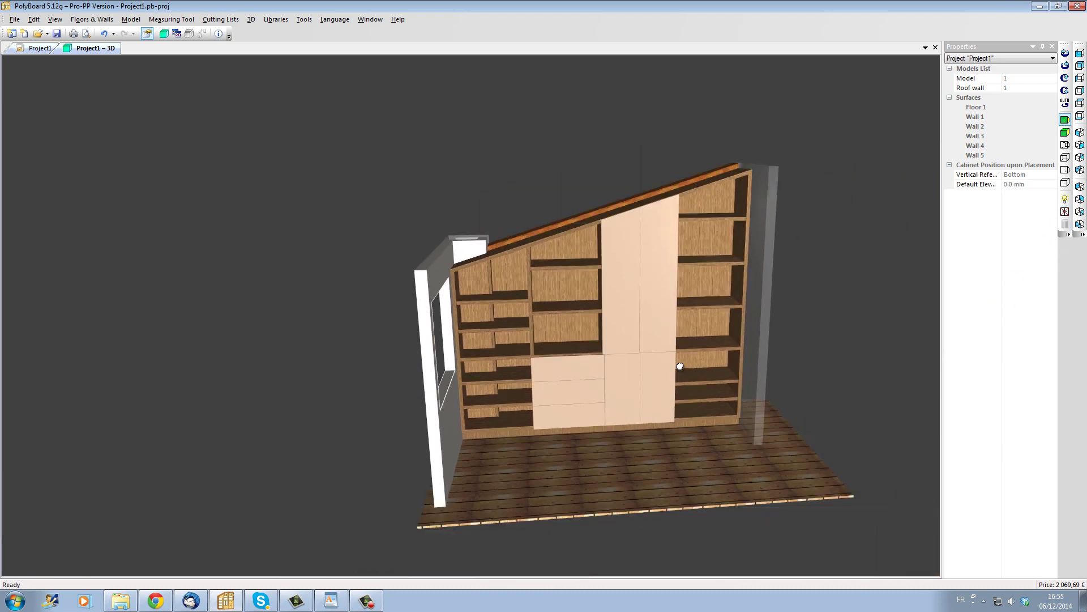
pyautogui.scroll(2, 583, 328)
pyautogui.scroll(2, 559, 351)
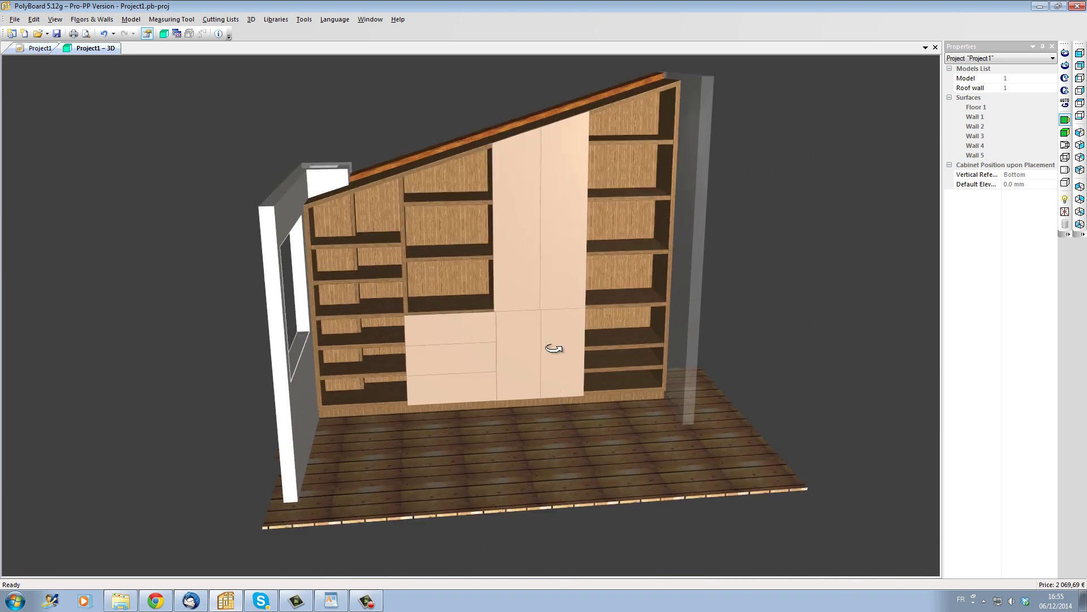
# Open the cabinet model from the project plan and inspect its shelf-support drillings in a 3D wireframe display.
pyautogui.click(38, 48)
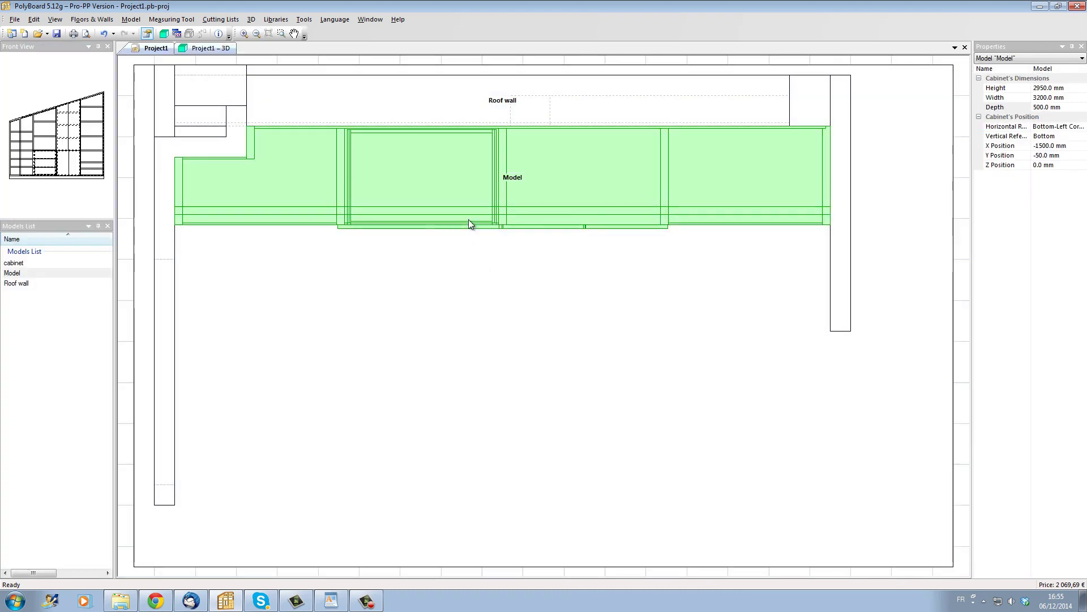
pyautogui.doubleClick(555, 224)
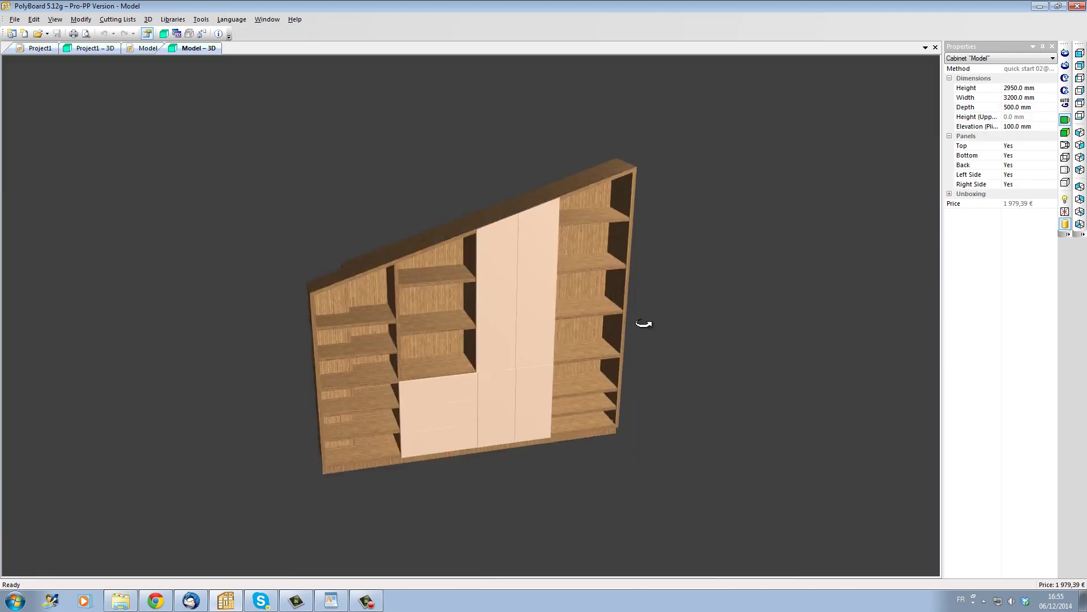
pyautogui.moveTo(644, 323); pyautogui.dragTo(712, 340)
pyautogui.click(1066, 170)
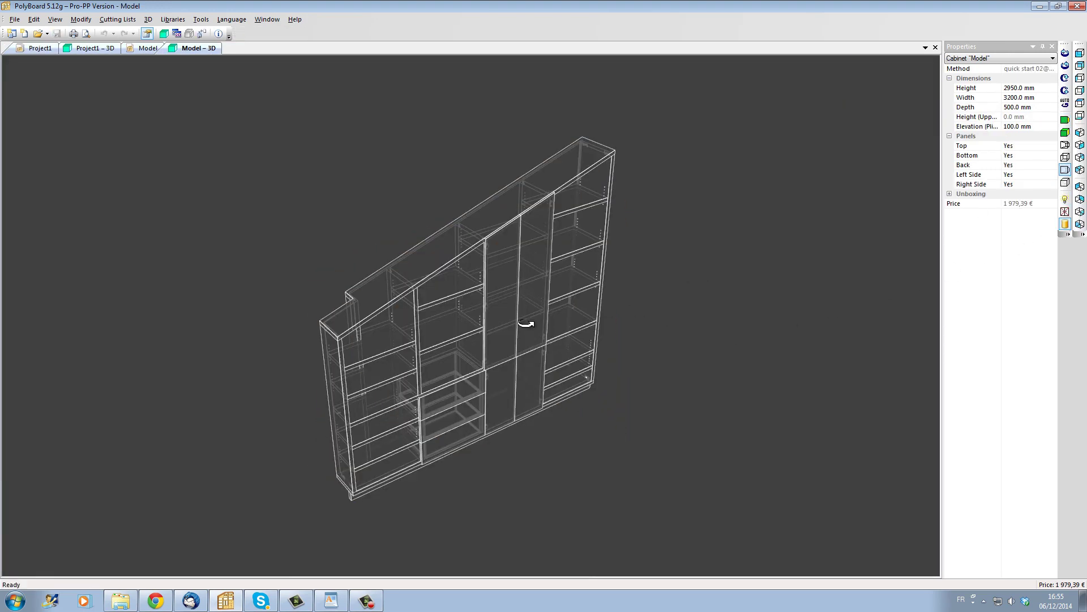
pyautogui.scroll(5, 478, 303)
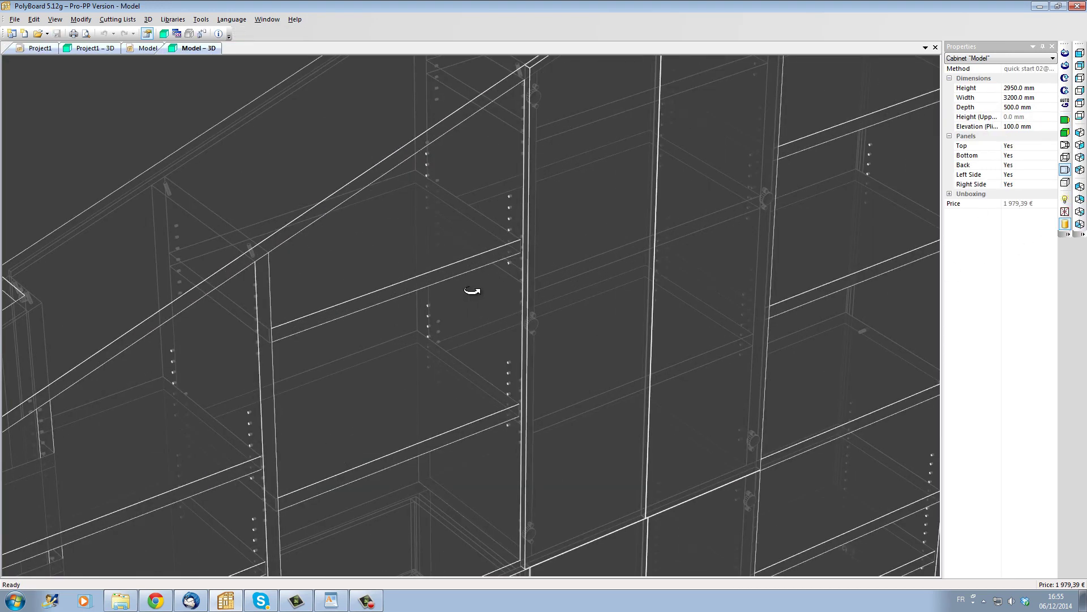
pyautogui.scroll(-3, 500, 264)
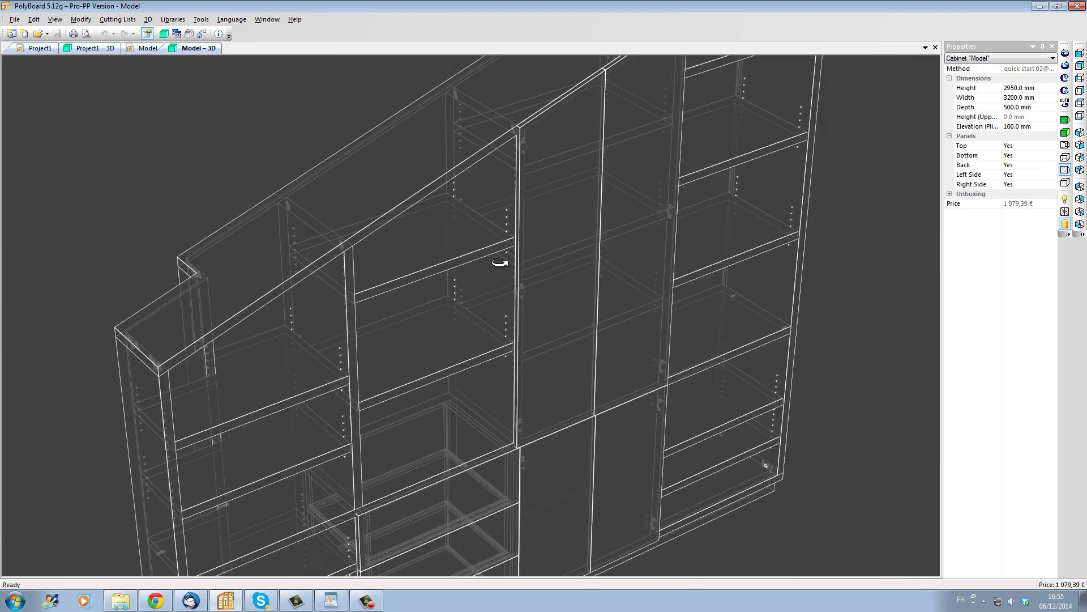
pyautogui.moveTo(284, 439); pyautogui.dragTo(578, 381)
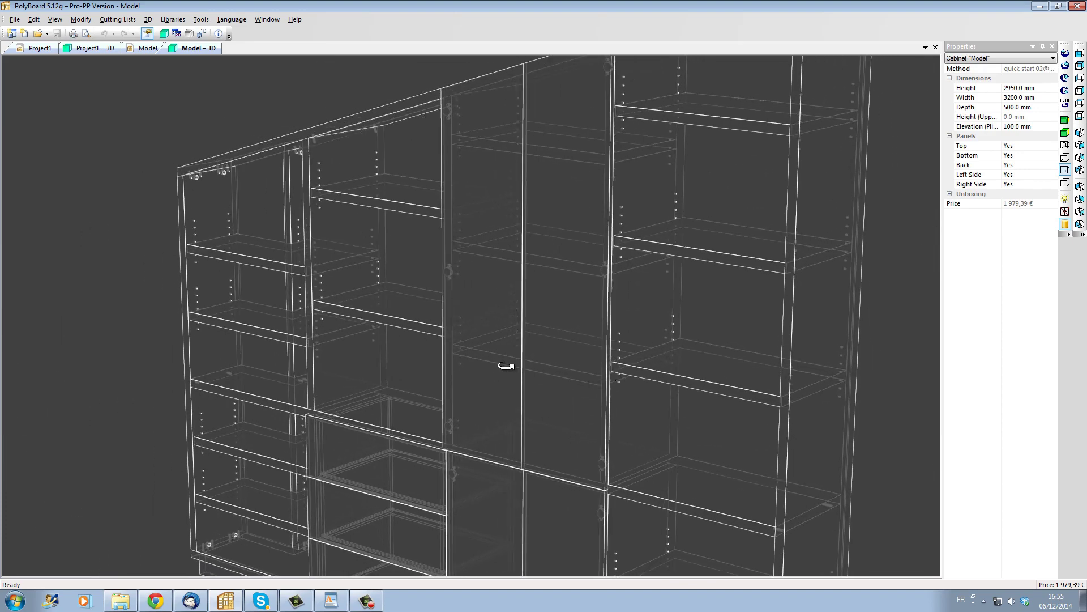
# Open the doors and drawers in the wireframe view and examine the hinges, panel-joint fittings and drawer boxes up close.
pyautogui.click(1065, 211)
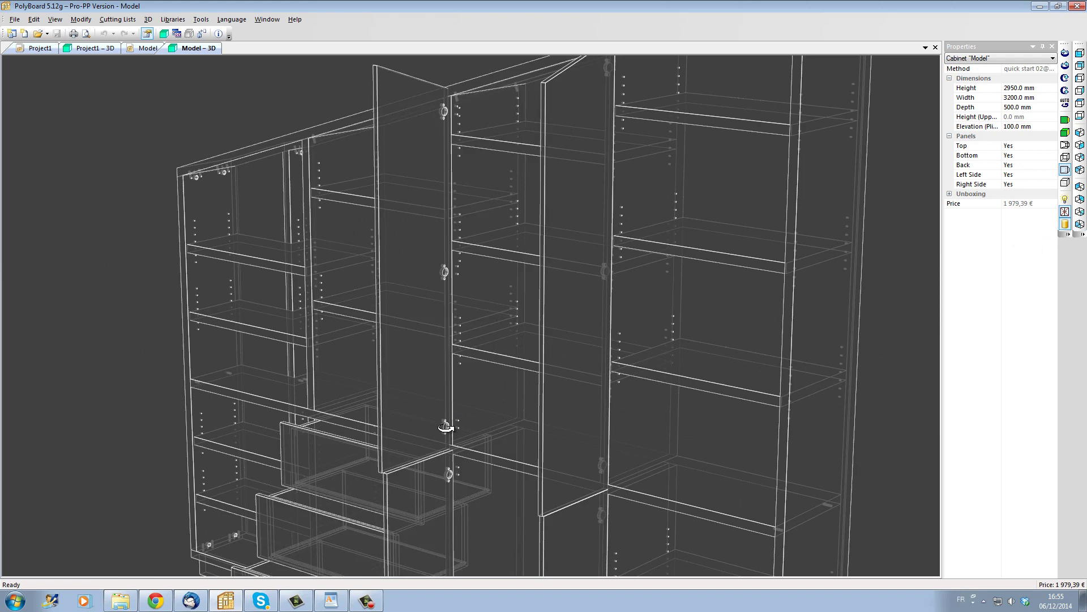
pyautogui.scroll(5, 446, 305)
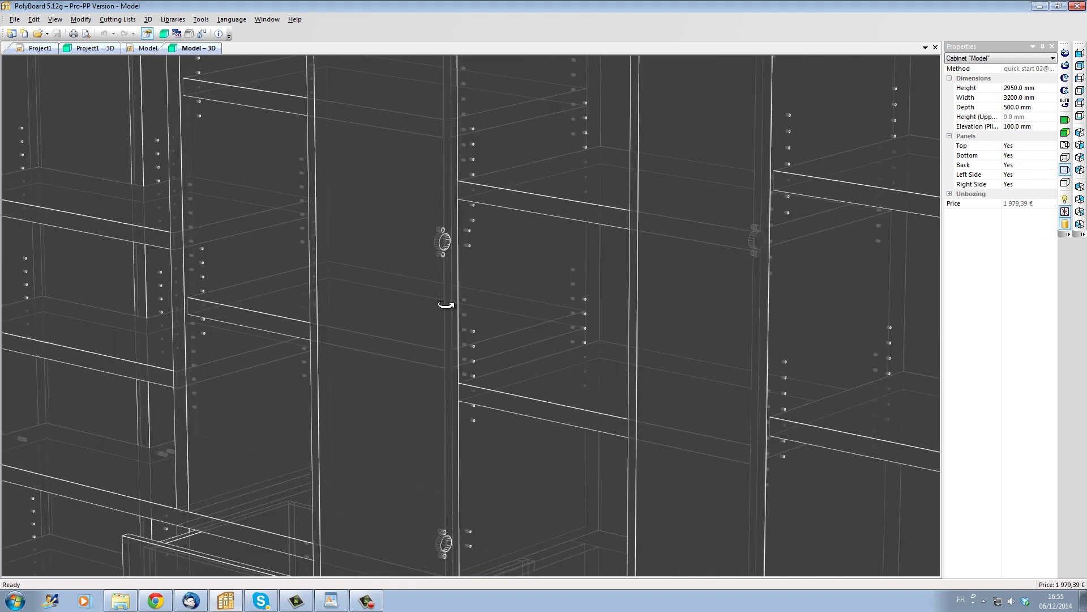
pyautogui.scroll(-5, 446, 305)
pyautogui.scroll(3, 546, 146)
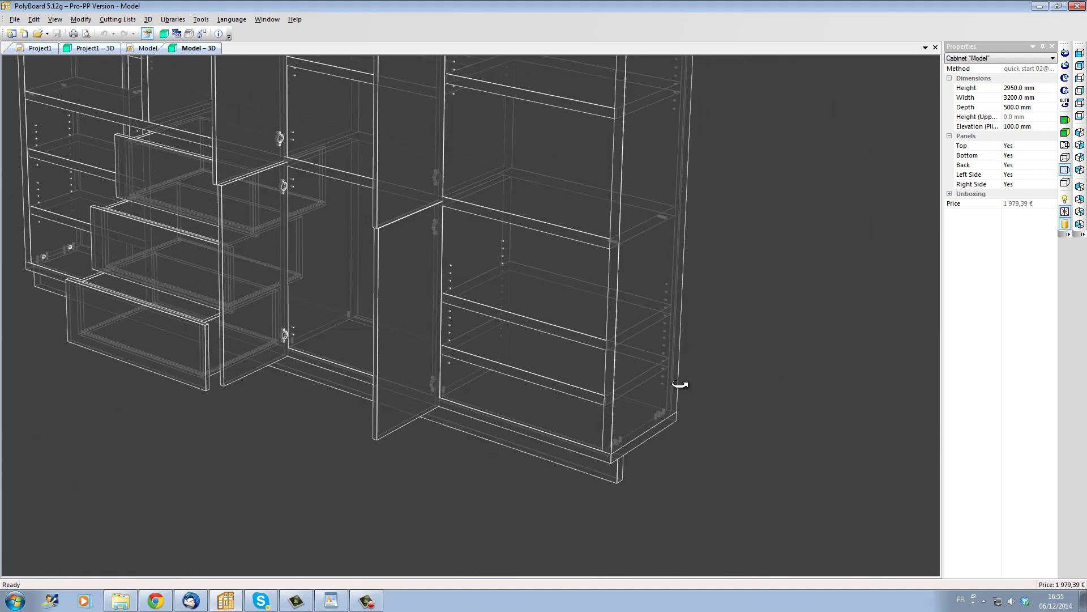
pyautogui.scroll(4, 620, 445)
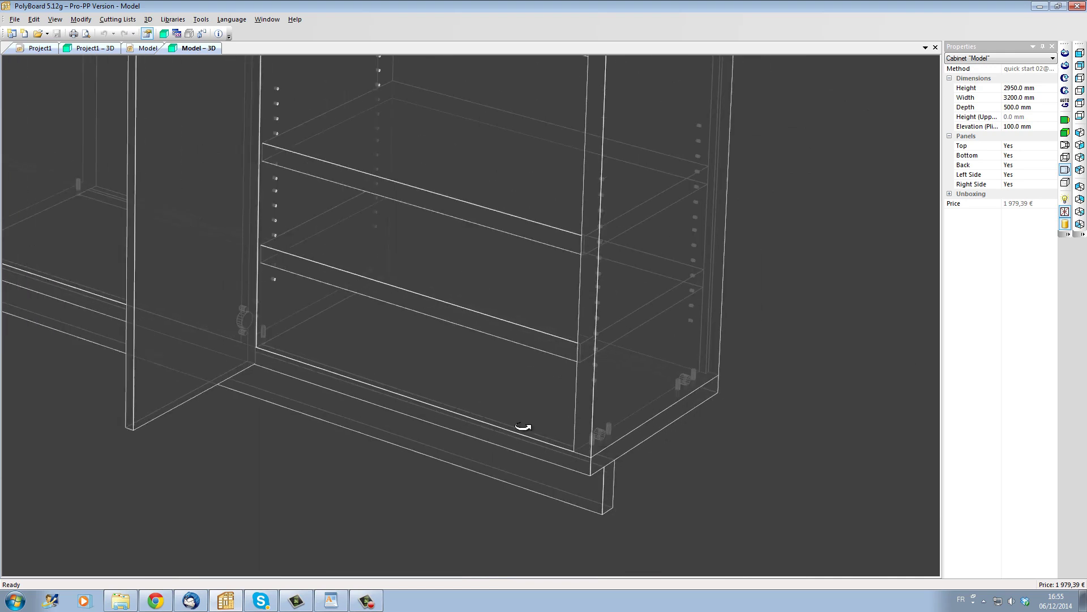
pyautogui.moveTo(236, 366); pyautogui.dragTo(418, 507, button='middle')
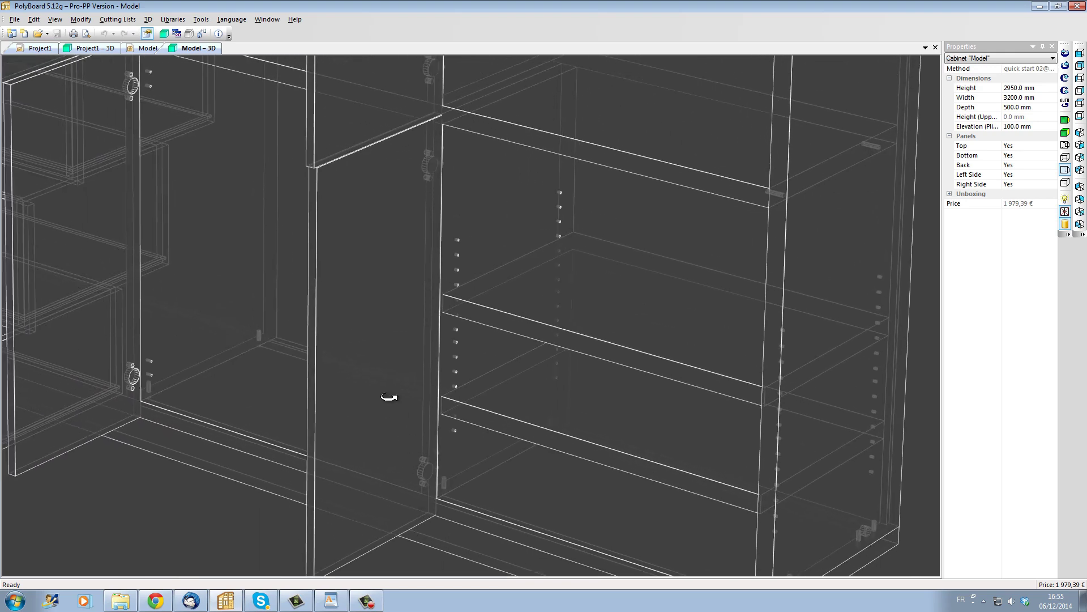
pyautogui.scroll(-5, 389, 397)
pyautogui.moveTo(342, 365); pyautogui.dragTo(404, 404)
pyautogui.scroll(3, 398, 403)
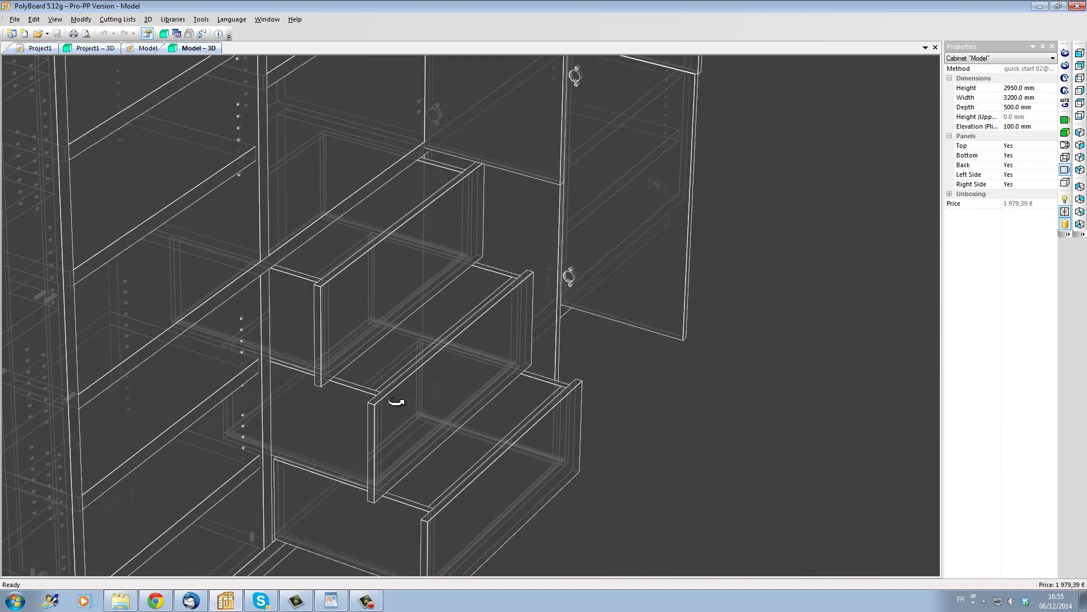
pyautogui.scroll(-2, 397, 402)
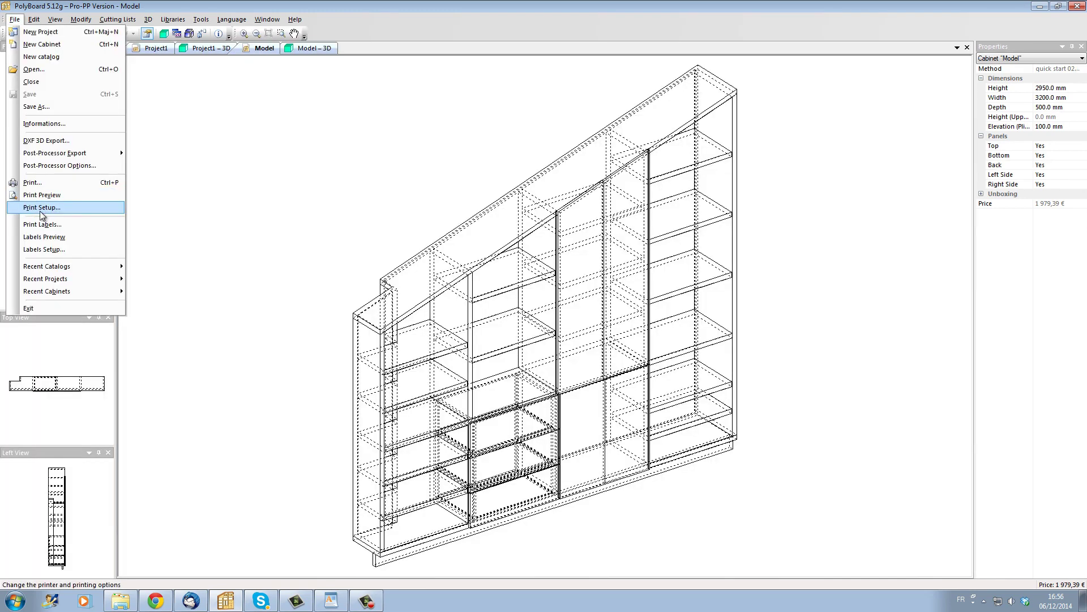
# Open the print preview and page through the cabinet's cutting lists, price recapitulation and dimensioned panel drawings.
pyautogui.click(42, 195)
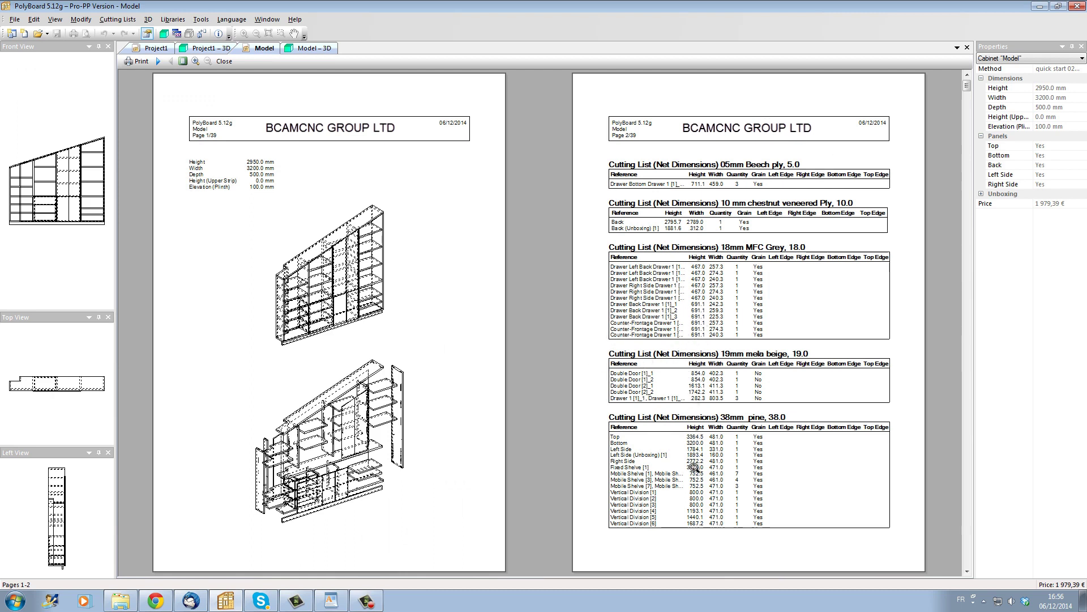
pyautogui.click(158, 61)
pyautogui.click(158, 61)
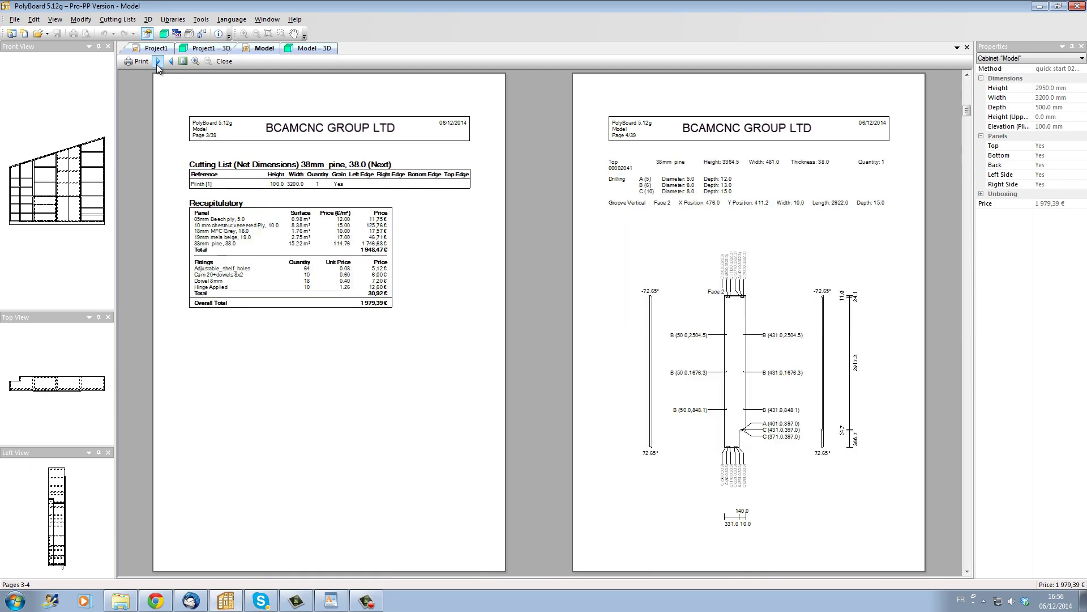
pyautogui.click(158, 61)
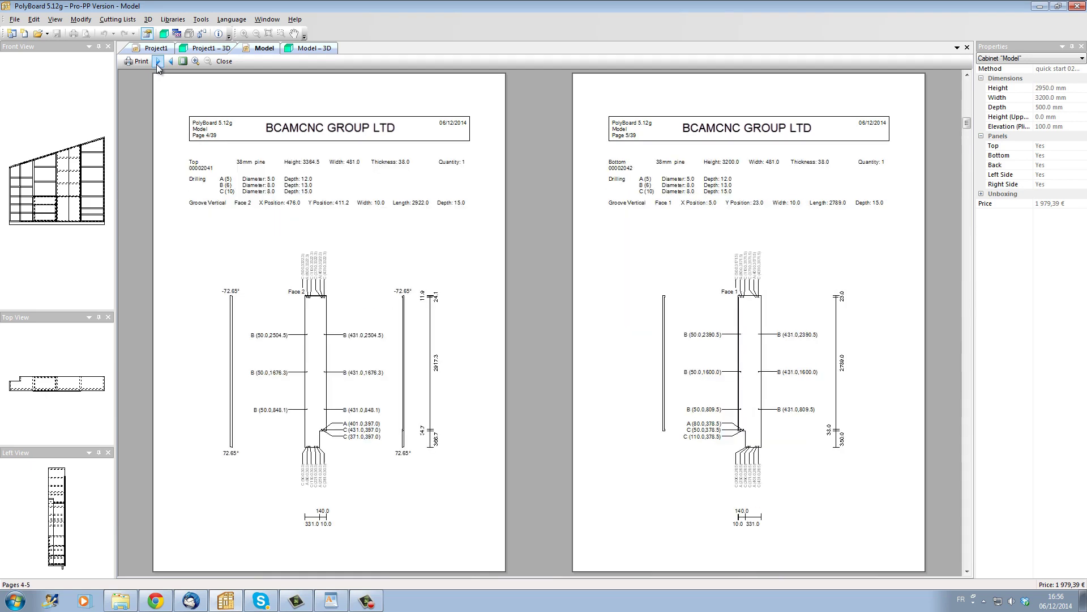
pyautogui.click(158, 62)
pyautogui.click(158, 61)
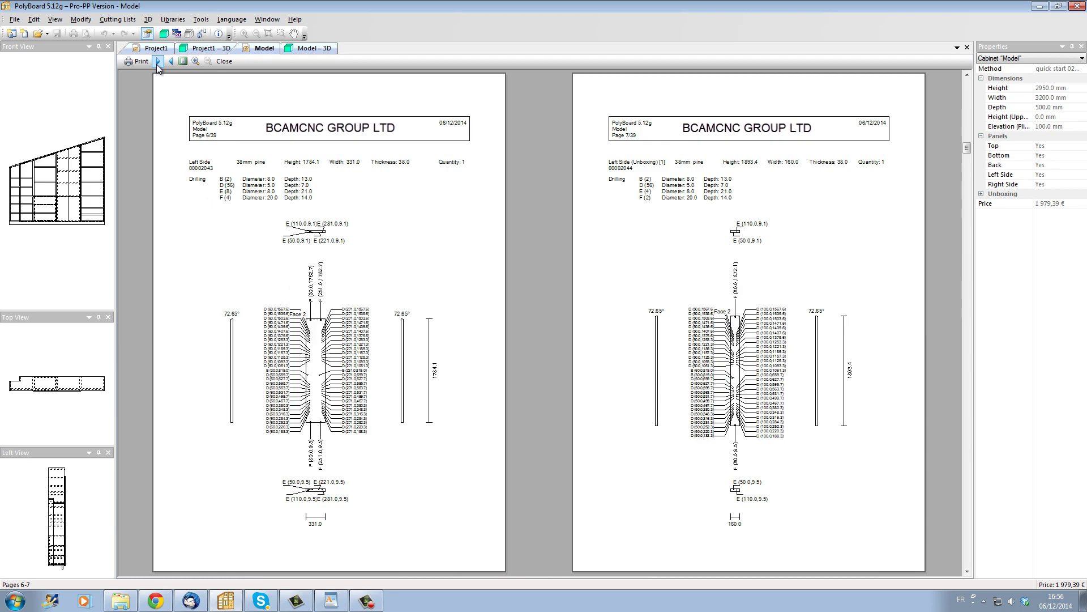
pyautogui.click(158, 62)
pyautogui.click(158, 61)
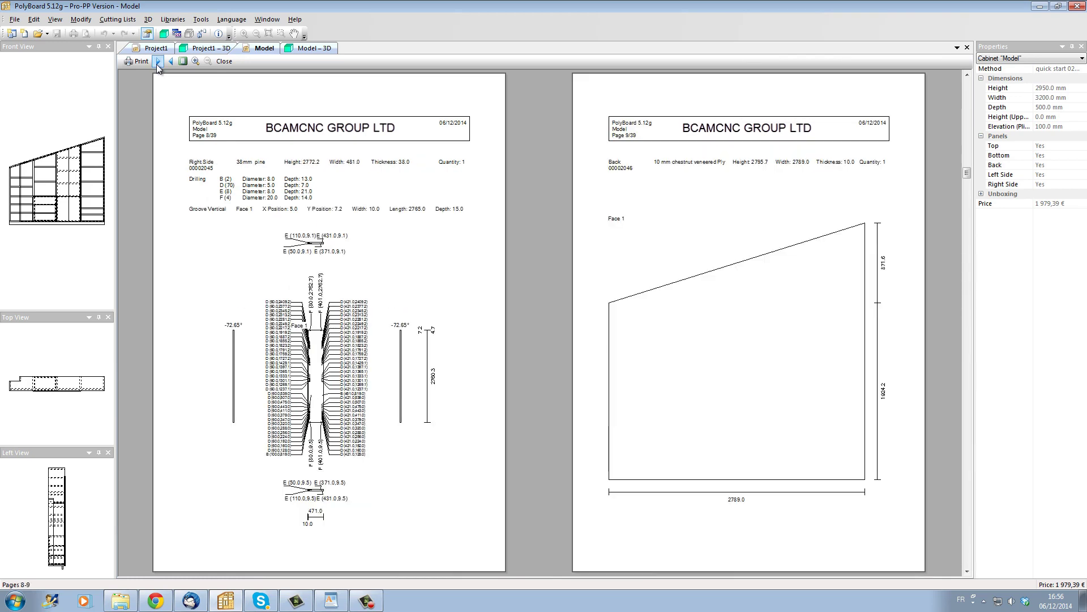
pyautogui.click(158, 61)
pyautogui.click(158, 61)
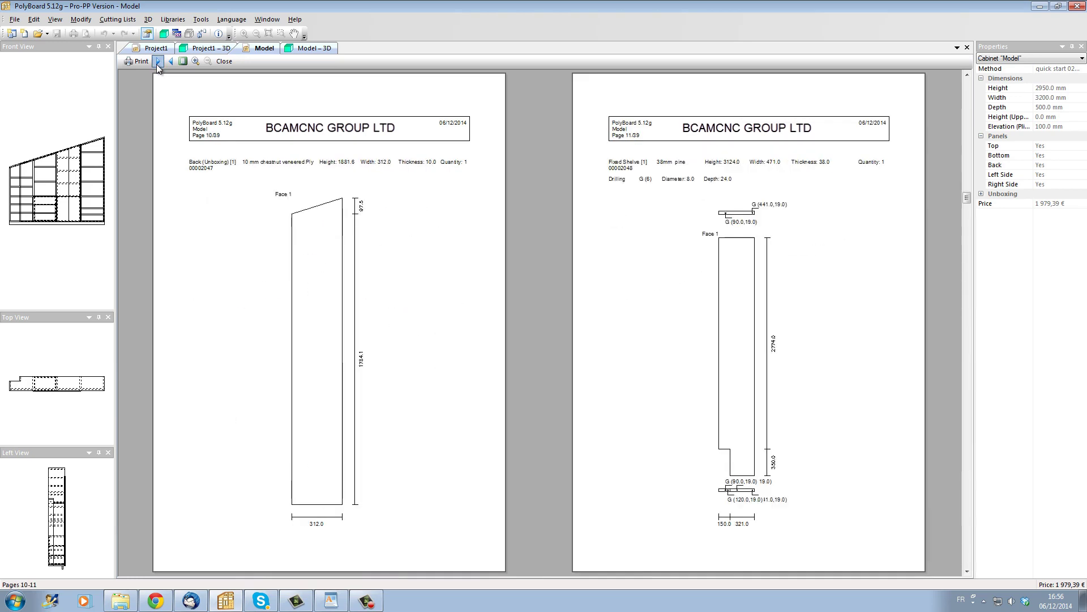
pyautogui.click(158, 61)
pyautogui.click(158, 61)
pyautogui.click(158, 61)
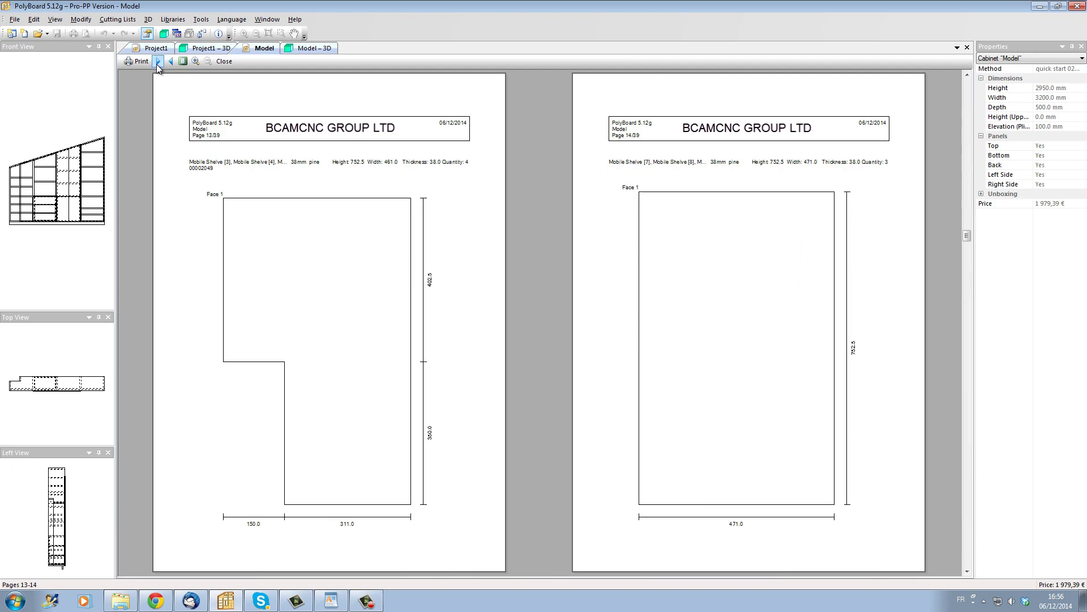
pyautogui.click(158, 61)
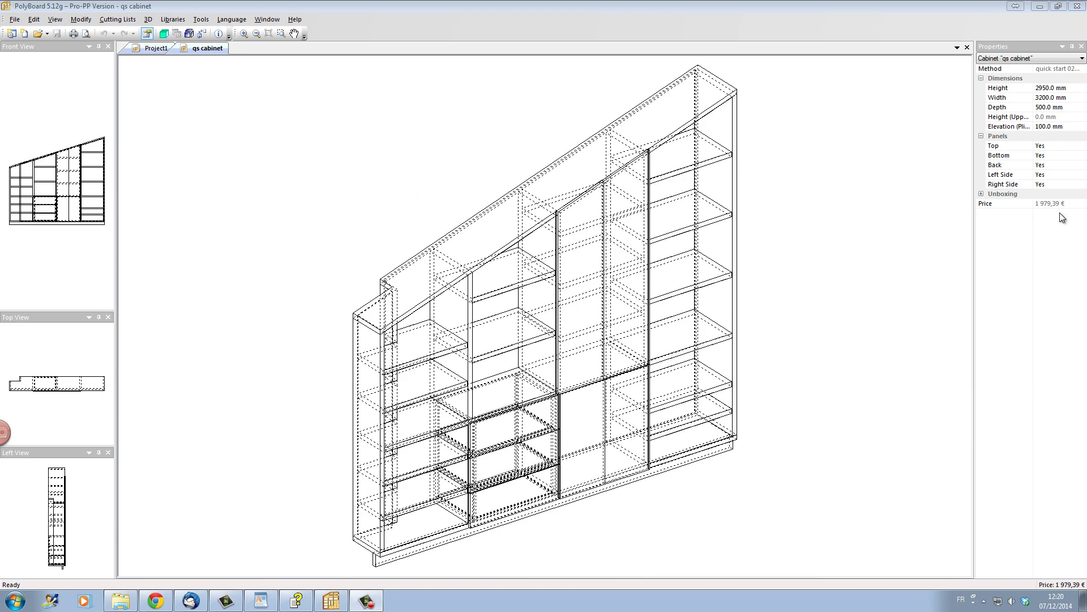
# Preview the part labels of the qs cabinet, close the preview and look up the post-processor export options.
pyautogui.click(15, 20)
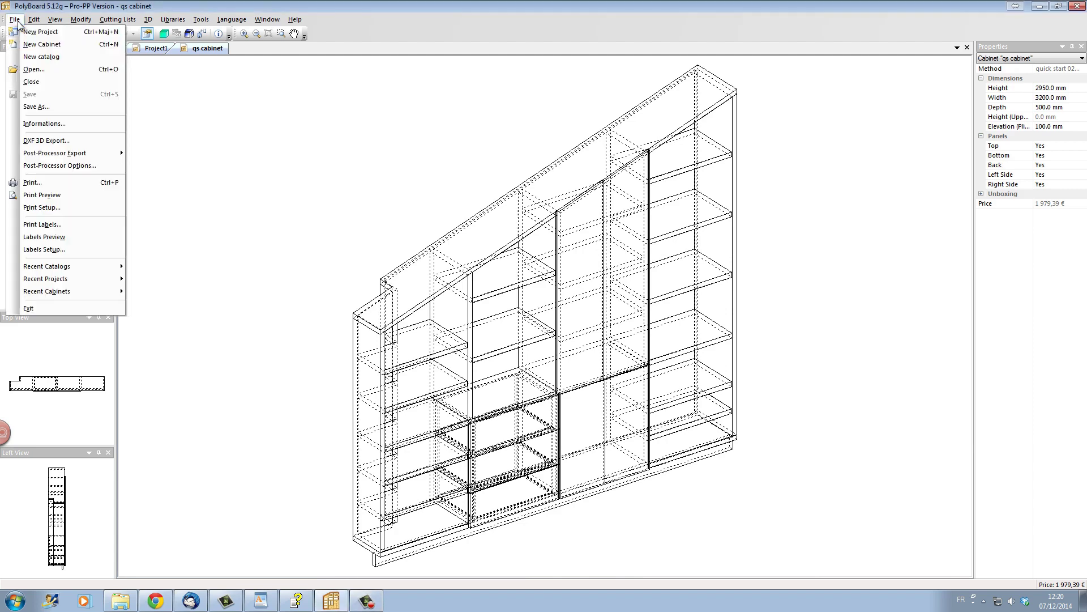
pyautogui.click(56, 237)
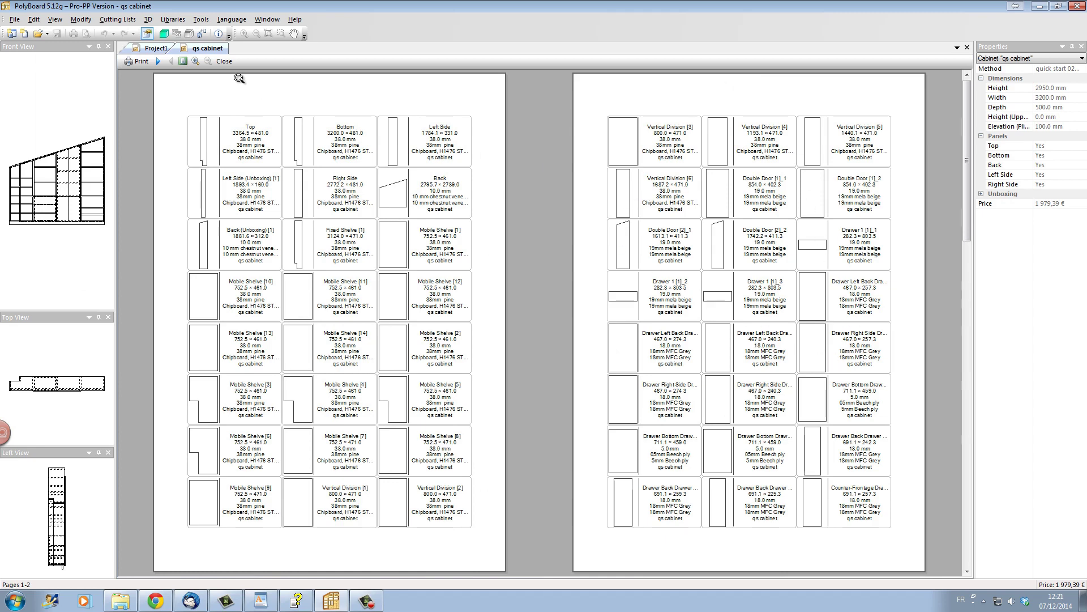
pyautogui.click(224, 61)
pyautogui.click(15, 19)
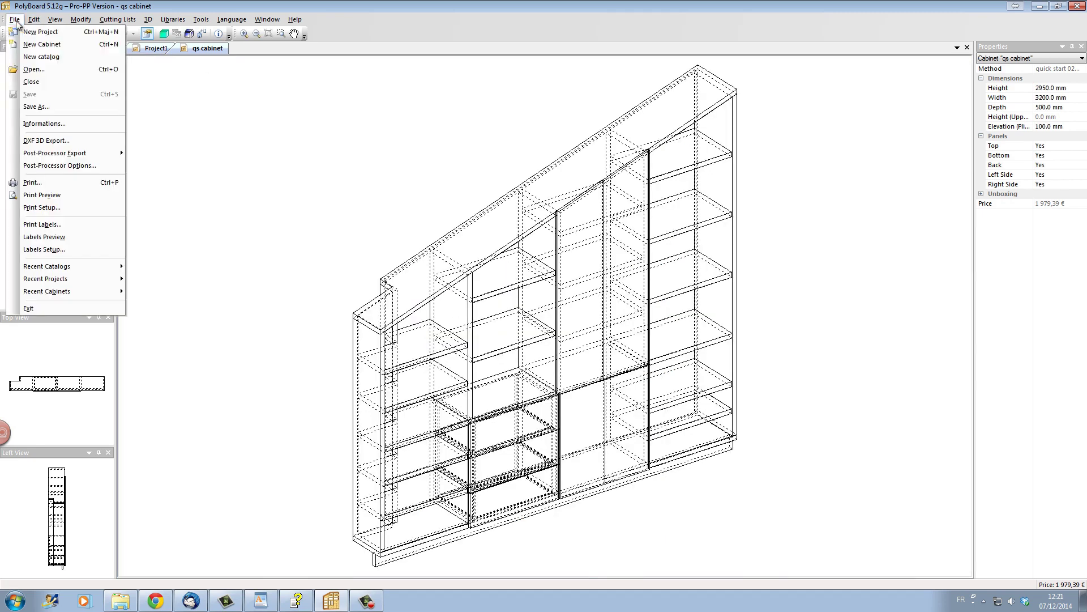
pyautogui.moveTo(54, 154)
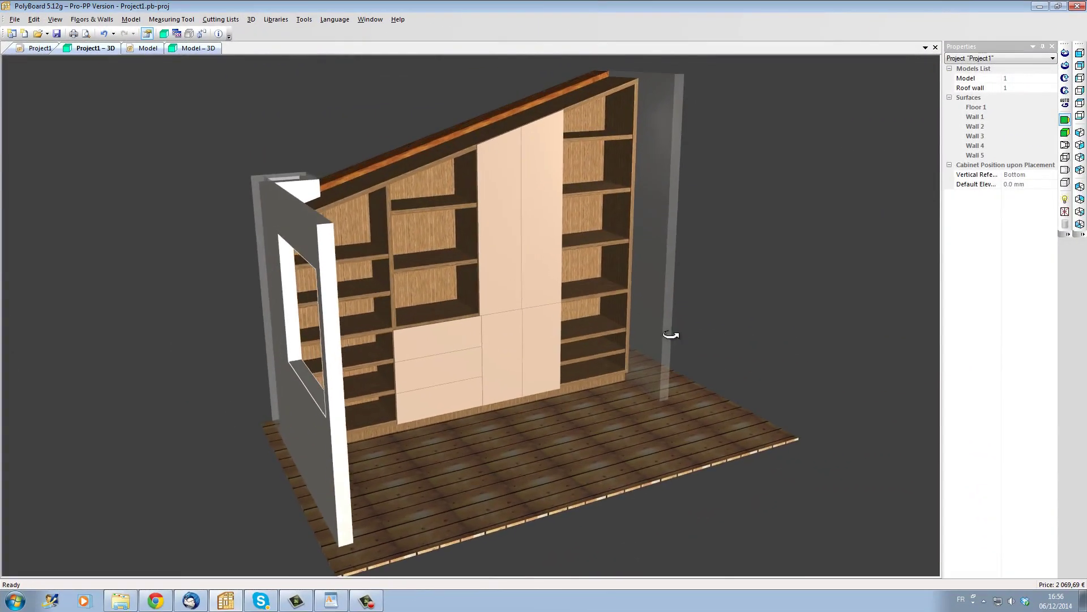
pyautogui.moveTo(677, 338); pyautogui.dragTo(443, 331)
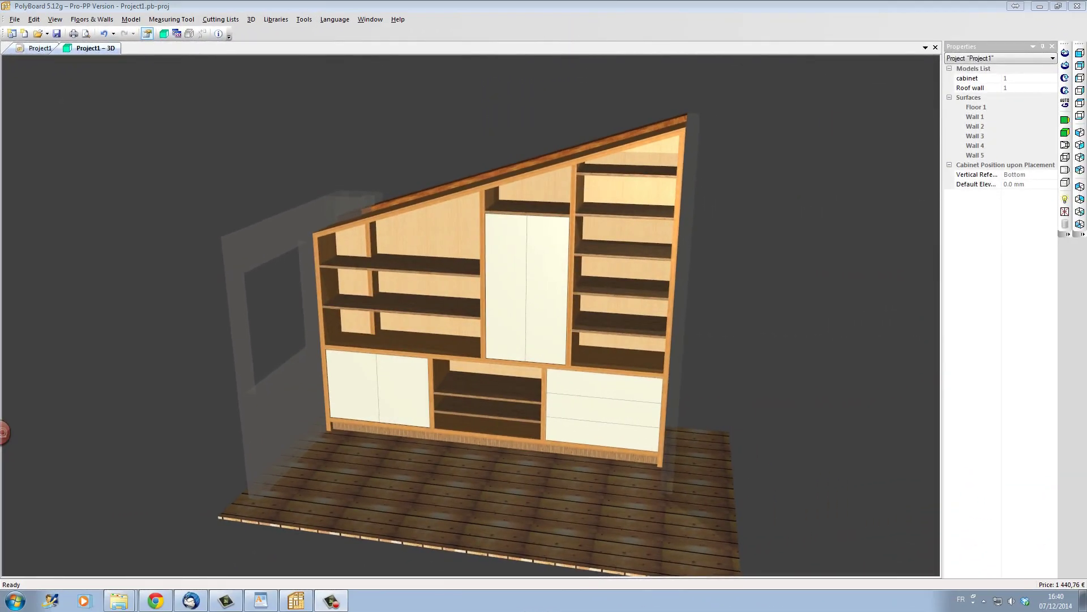
pyautogui.moveTo(301, 425); pyautogui.dragTo(442, 416)
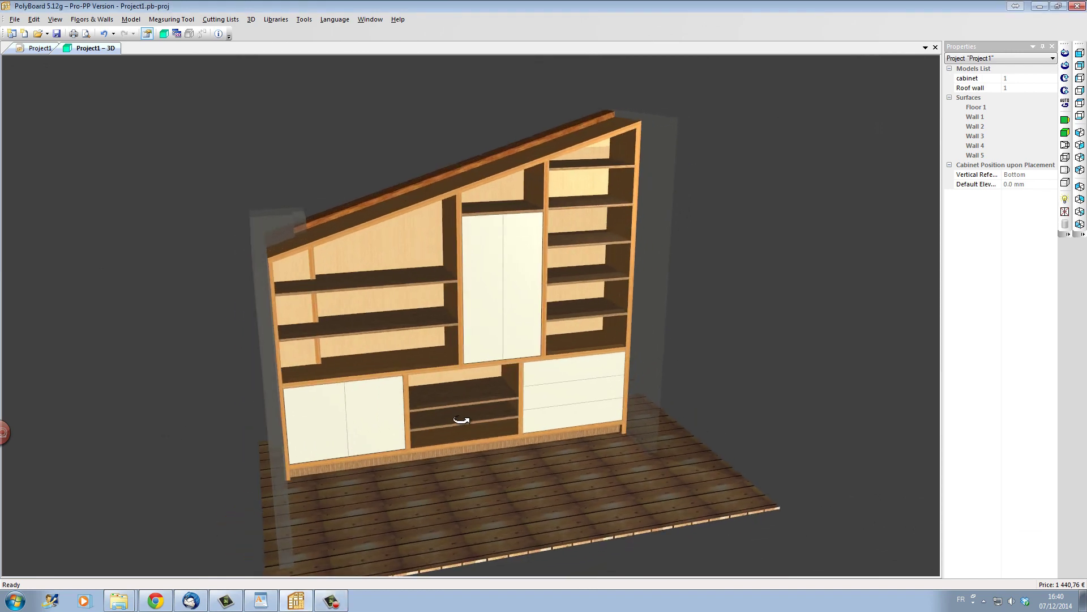